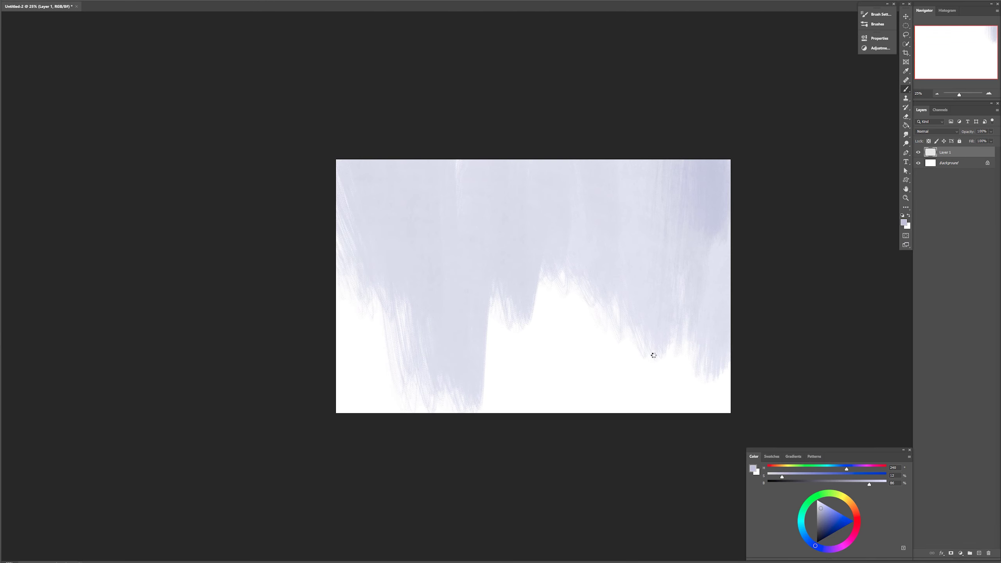
- Add a layer, paint pale yellow clouds across the sky, and adjust their colour with Hue/Saturation
{"action": "left_click", "coordinate": [979, 553]}
{"action": "key", "text": "ctrl+u"}
{"action": "mouse_move", "coordinate": [701, 236]}
{"action": "left_mouse_down"}
{"action": "mouse_move", "coordinate": [696, 299]}
{"action": "mouse_move", "coordinate": [603, 221]}
{"action": "left_mouse_up"}
{"action": "key", "text": "ctrl+u"}
{"action": "left_click_drag", "start_coordinate": [306, 178], "coordinate": [330, 179]}
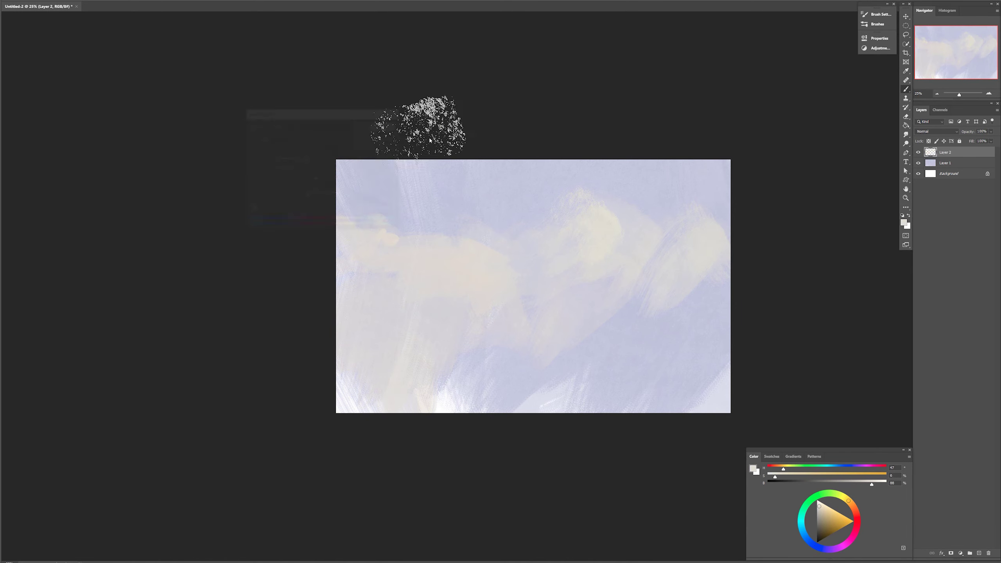
- Paint an olive-brown ground plane across the canvas below the clouds and low hills along the horizon
{"action": "left_click_drag", "start_coordinate": [784, 469], "coordinate": [786, 469]}
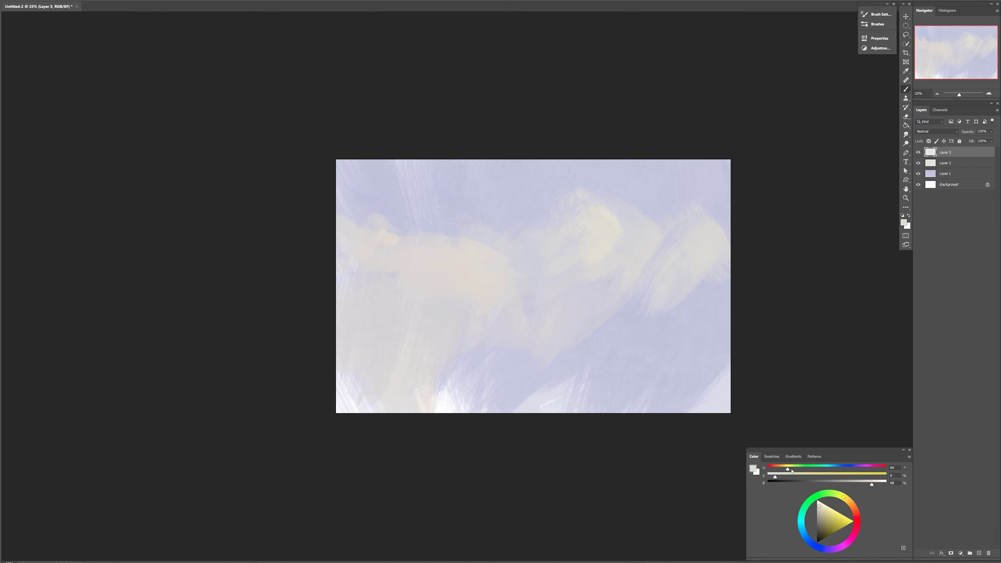
{"action": "left_click_drag", "start_coordinate": [871, 484], "coordinate": [848, 484]}
{"action": "left_click_drag", "start_coordinate": [775, 477], "coordinate": [806, 477]}
{"action": "left_click_drag", "start_coordinate": [329, 284], "coordinate": [749, 284]}
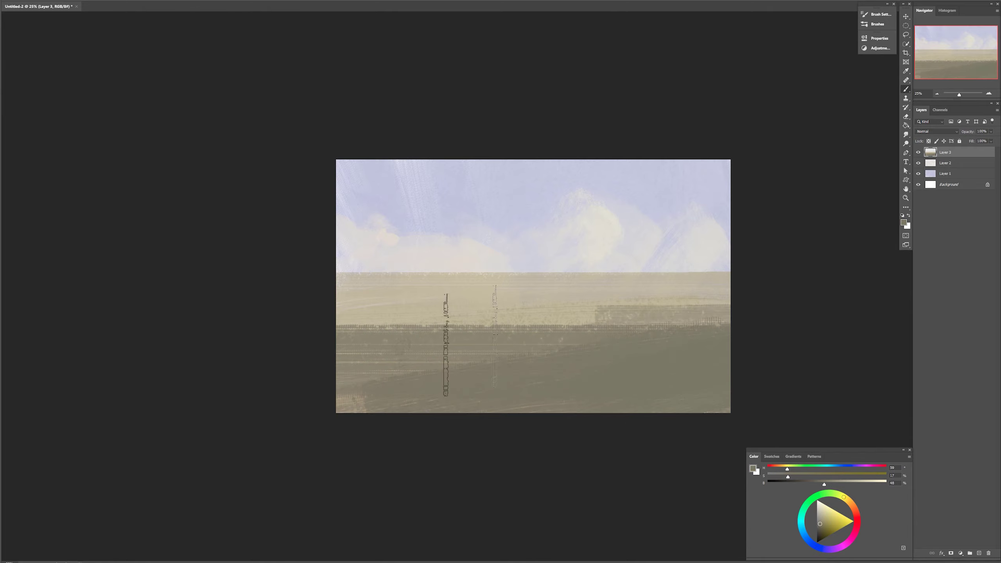
{"action": "left_click_drag", "start_coordinate": [729, 288], "coordinate": [339, 288]}
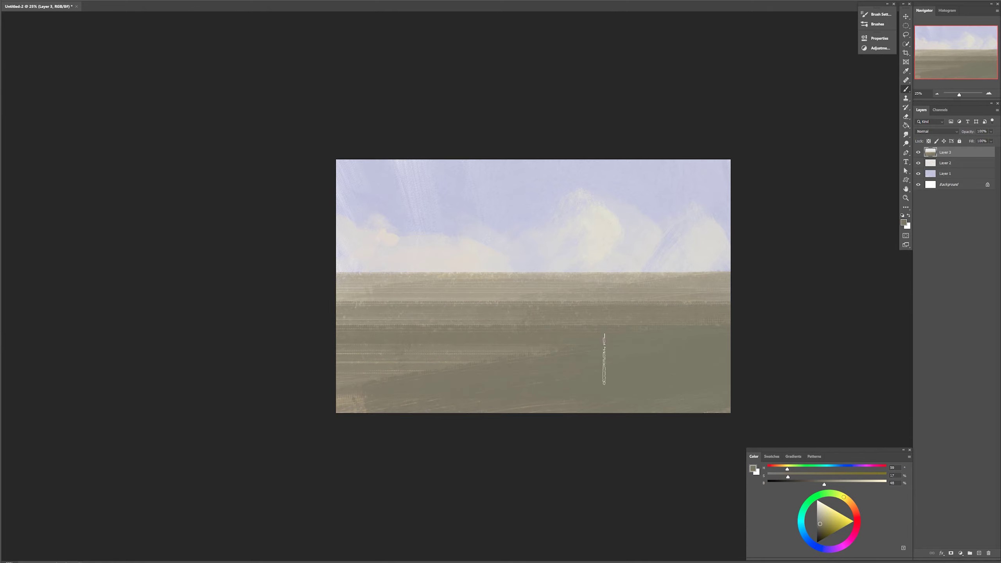
{"action": "left_click_drag", "start_coordinate": [566, 272], "coordinate": [604, 259]}
{"action": "left_click_drag", "start_coordinate": [787, 469], "coordinate": [791, 468]}
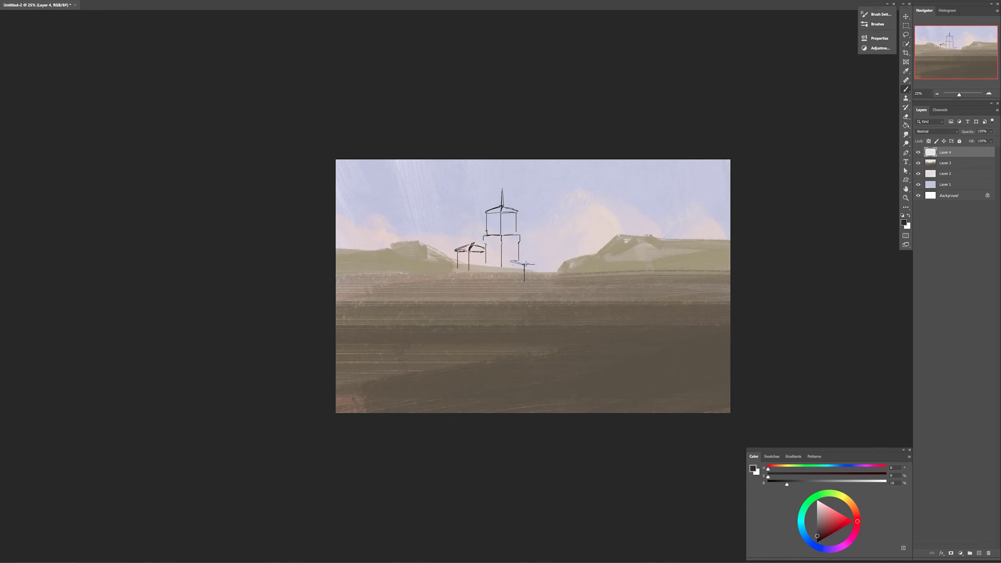
- Extend the roof of the small right tower and use the Lasso to reposition the sketched towers
{"action": "left_click_drag", "start_coordinate": [525, 264], "coordinate": [547, 263]}
{"action": "key", "text": "l"}
{"action": "left_click_drag", "start_coordinate": [487, 238], "coordinate": [485, 237]}
{"action": "left_click_drag", "start_coordinate": [471, 256], "coordinate": [469, 260]}
{"action": "mouse_move", "coordinate": [529, 180]}
{"action": "left_mouse_down"}
{"action": "mouse_move", "coordinate": [538, 235]}
{"action": "mouse_move", "coordinate": [528, 179]}
{"action": "left_mouse_up"}
{"action": "left_click_drag", "start_coordinate": [502, 229], "coordinate": [502, 221]}
{"action": "key", "text": "b"}
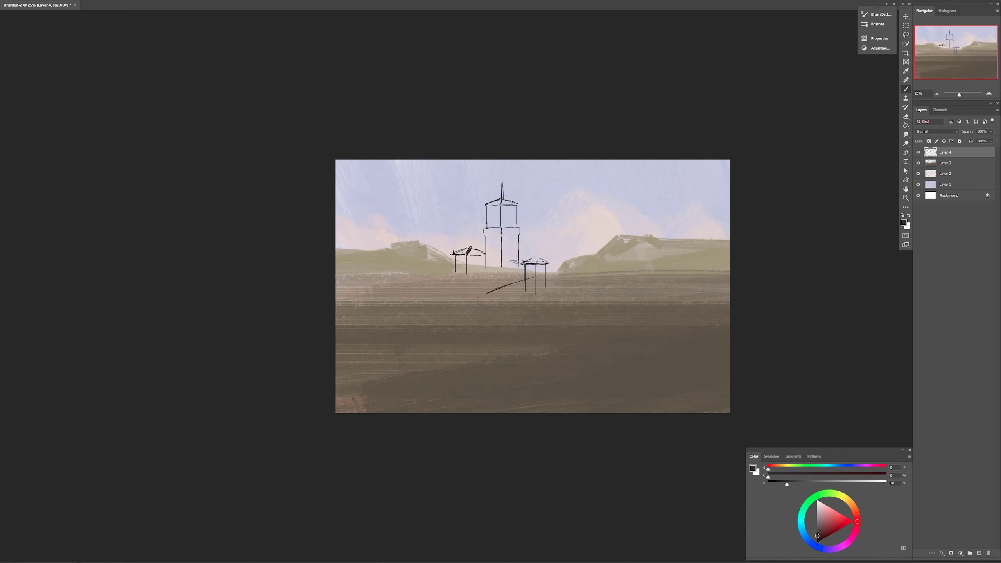
- Sketch a small front tower at the end of the right wall and shift the whole castle sketch to the right
{"action": "left_click_drag", "start_coordinate": [478, 285], "coordinate": [478, 307]}
{"action": "key", "text": "e"}
{"action": "mouse_move", "coordinate": [486, 285]}
{"action": "left_mouse_down"}
{"action": "mouse_move", "coordinate": [486, 311]}
{"action": "mouse_move", "coordinate": [496, 291]}
{"action": "left_mouse_up"}
{"action": "key", "text": "b"}
{"action": "left_click_drag", "start_coordinate": [475, 285], "coordinate": [500, 284]}
{"action": "left_click_drag", "start_coordinate": [470, 357], "coordinate": [504, 355]}
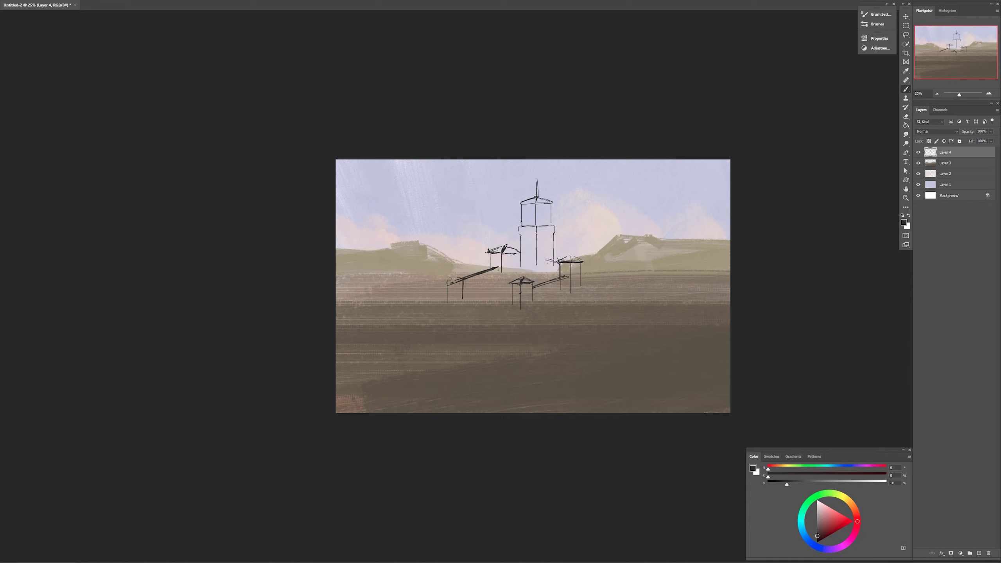
- Undo the last stroke, then complete the small front-left tower and erase the wall lines overlapping it
{"action": "key", "text": "ctrl+z"}
{"action": "left_click_drag", "start_coordinate": [466, 280], "coordinate": [467, 301]}
{"action": "key", "text": "e"}
{"action": "left_click_drag", "start_coordinate": [450, 284], "coordinate": [462, 282]}
{"action": "key", "text": "b"}
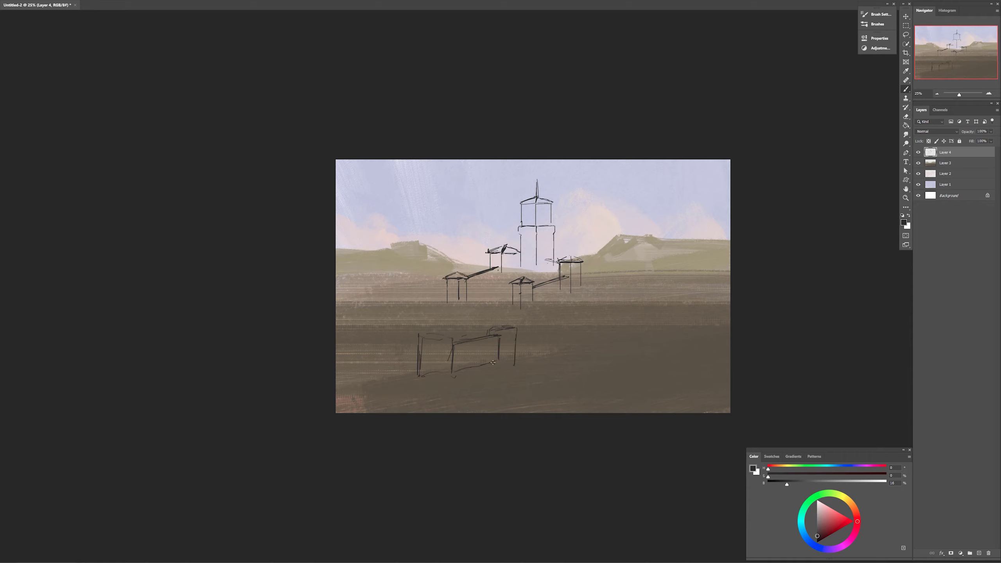
- Outline the ruined wall's base and the hill's slopes beneath the castle, and nudge the sketch slightly upward
{"action": "left_click_drag", "start_coordinate": [493, 363], "coordinate": [514, 367]}
{"action": "left_click_drag", "start_coordinate": [518, 274], "coordinate": [554, 274]}
{"action": "left_click_drag", "start_coordinate": [447, 279], "coordinate": [447, 313]}
{"action": "left_click_drag", "start_coordinate": [581, 263], "coordinate": [581, 300]}
{"action": "left_click_drag", "start_coordinate": [582, 301], "coordinate": [631, 409]}
{"action": "left_click_drag", "start_coordinate": [443, 299], "coordinate": [336, 342]}
{"action": "left_click_drag", "start_coordinate": [711, 408], "coordinate": [717, 398]}
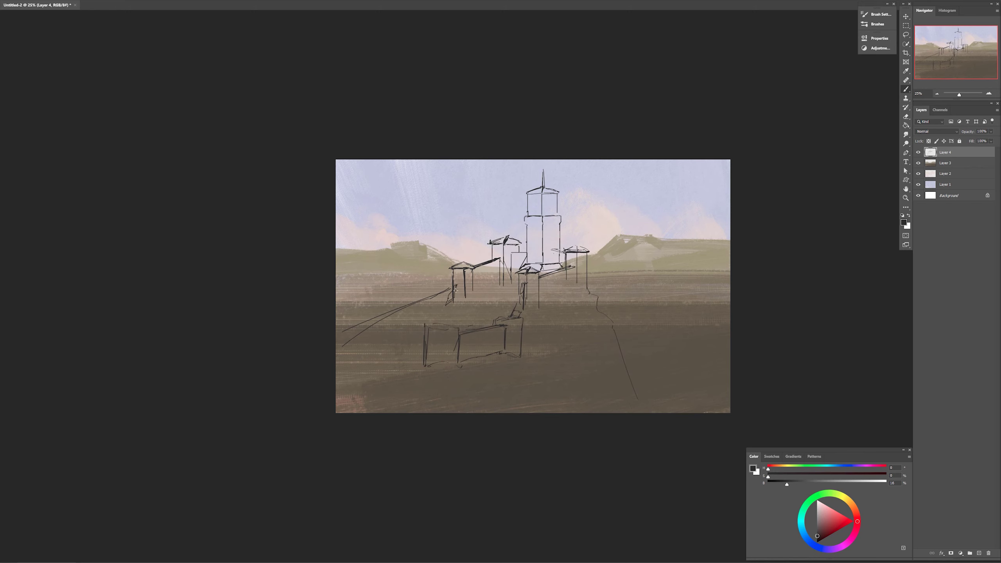
- Erase and redraw the hill's left slope line, and sketch a broken edge on the ruined wall
{"action": "key", "text": "e"}
{"action": "key", "text": "e"}
{"action": "left_click_drag", "start_coordinate": [342, 332], "coordinate": [420, 301]}
{"action": "key", "text": "b"}
{"action": "left_click_drag", "start_coordinate": [421, 307], "coordinate": [337, 346]}
{"action": "key", "text": "e"}
{"action": "left_click_drag", "start_coordinate": [449, 289], "coordinate": [419, 301]}
{"action": "key", "text": "b"}
{"action": "left_click_drag", "start_coordinate": [471, 334], "coordinate": [479, 346]}
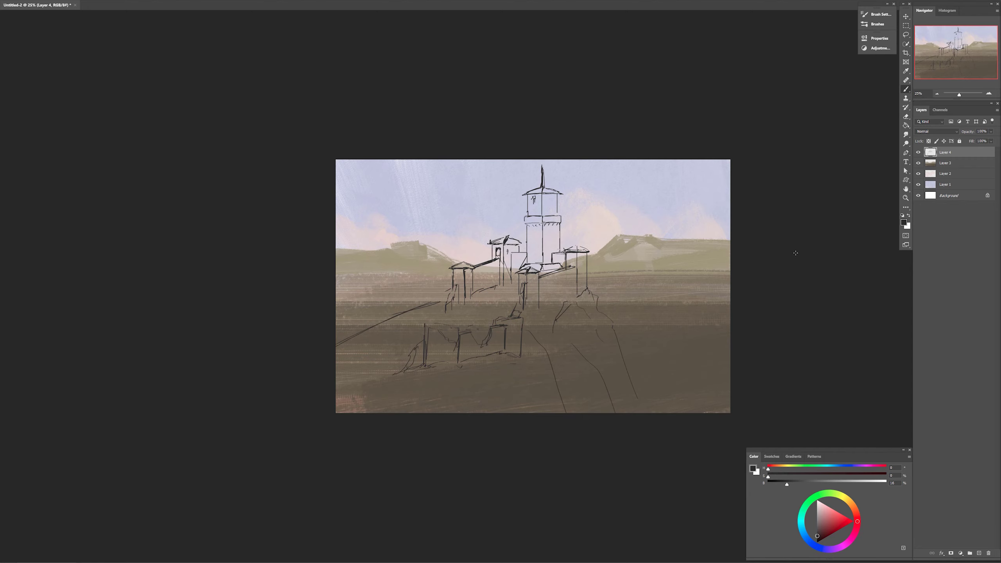
- Add a layer beneath the sketch and block in the castle and ruined wall with beige (H 38, S 20, B 77)
{"action": "left_click", "coordinate": [945, 163]}
{"action": "left_click", "coordinate": [979, 553]}
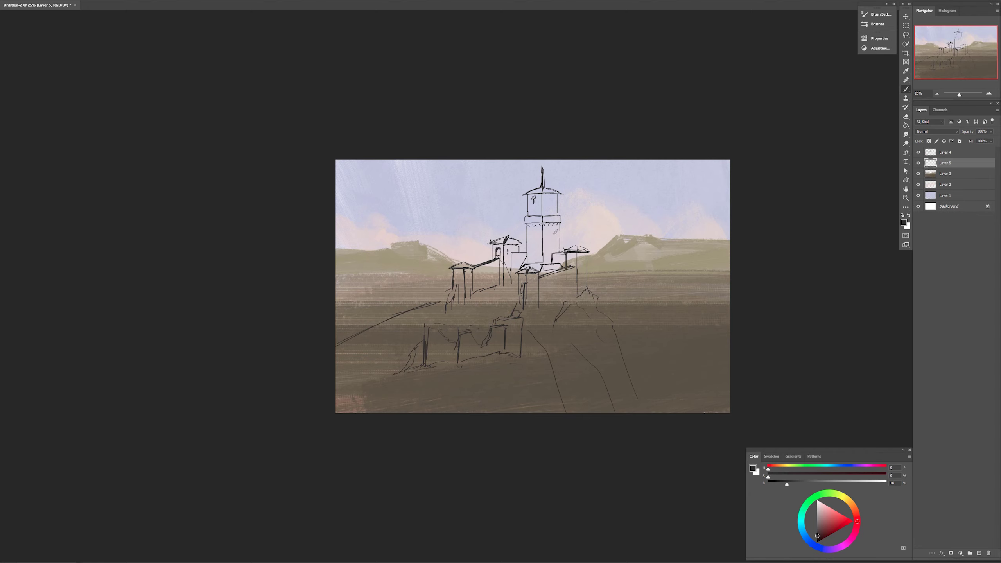
{"action": "left_click", "coordinate": [850, 502]}
{"action": "left_click", "coordinate": [822, 513]}
{"action": "left_click_drag", "start_coordinate": [782, 470], "coordinate": [780, 470]}
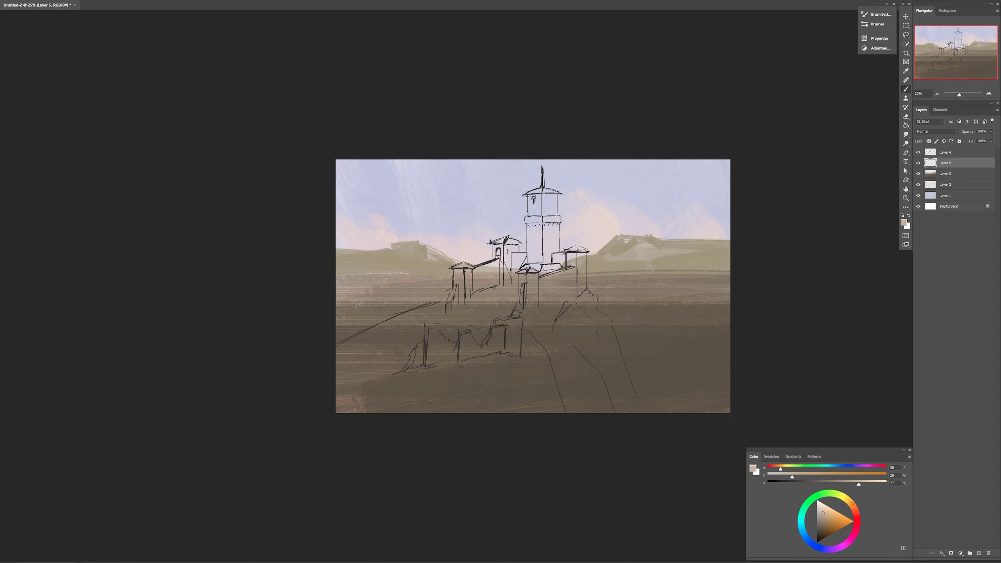
{"action": "left_click_drag", "start_coordinate": [532, 196], "coordinate": [540, 252]}
{"action": "mouse_move", "coordinate": [552, 190]}
{"action": "left_mouse_down"}
{"action": "mouse_move", "coordinate": [540, 264]}
{"action": "mouse_move", "coordinate": [512, 268]}
{"action": "mouse_move", "coordinate": [463, 300]}
{"action": "mouse_move", "coordinate": [500, 284]}
{"action": "mouse_move", "coordinate": [527, 302]}
{"action": "mouse_move", "coordinate": [573, 276]}
{"action": "mouse_move", "coordinate": [571, 256]}
{"action": "mouse_move", "coordinate": [581, 292]}
{"action": "left_mouse_up"}
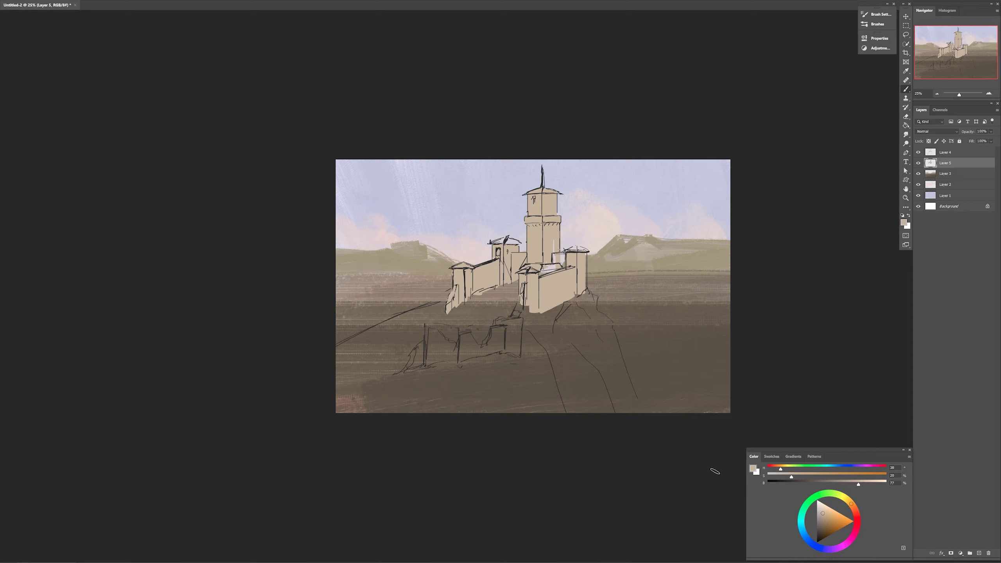
{"action": "mouse_move", "coordinate": [512, 321]}
{"action": "left_mouse_down"}
{"action": "mouse_move", "coordinate": [494, 350]}
{"action": "mouse_move", "coordinate": [518, 321]}
{"action": "mouse_move", "coordinate": [467, 357]}
{"action": "mouse_move", "coordinate": [434, 337]}
{"action": "mouse_move", "coordinate": [430, 363]}
{"action": "mouse_move", "coordinate": [445, 331]}
{"action": "left_mouse_up"}
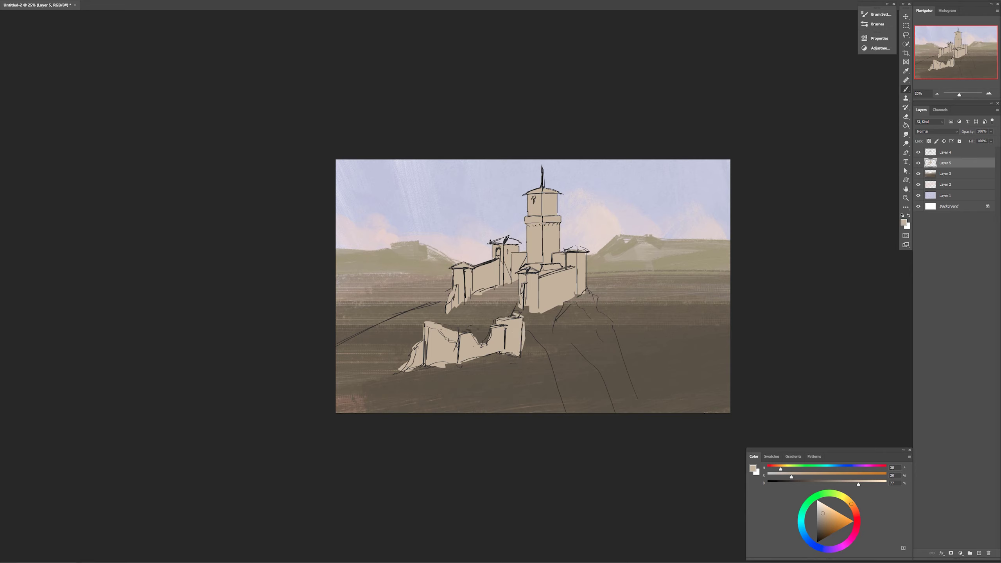
- Add a layer beneath the castle's base colour and fill the hill with olive brown
{"action": "left_click", "coordinate": [947, 174]}
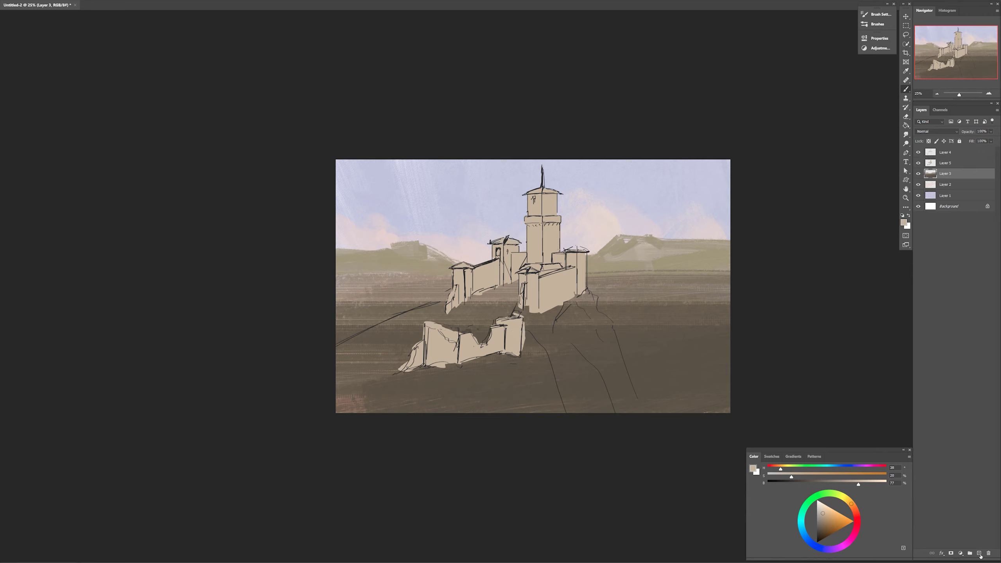
{"action": "left_click", "coordinate": [979, 554]}
{"action": "left_click", "coordinate": [823, 525]}
{"action": "mouse_move", "coordinate": [553, 340]}
{"action": "left_mouse_down"}
{"action": "mouse_move", "coordinate": [488, 406]}
{"action": "mouse_move", "coordinate": [394, 398]}
{"action": "left_mouse_up"}
{"action": "key", "text": "ctrl+z"}
{"action": "left_click_drag", "start_coordinate": [583, 303], "coordinate": [580, 335]}
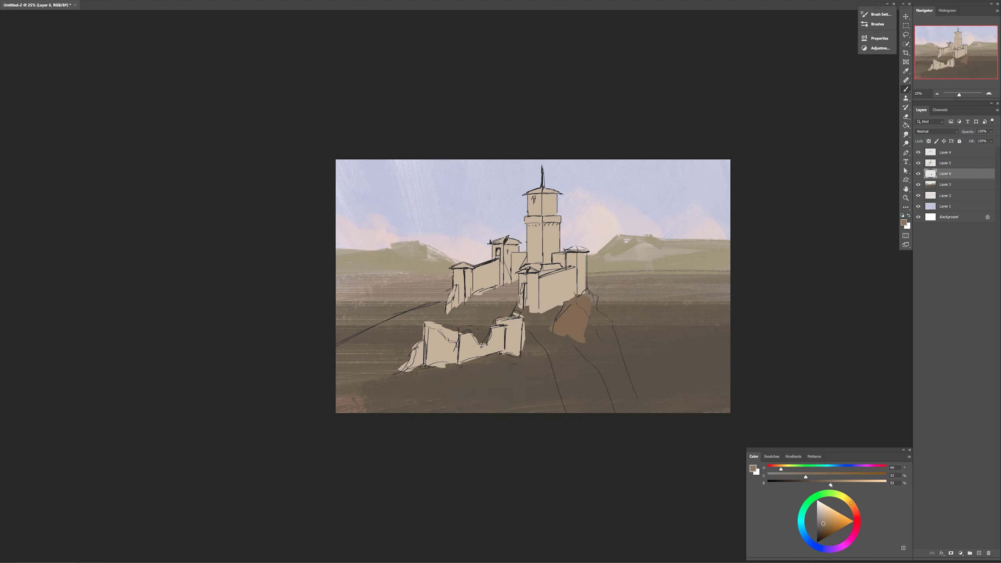
{"action": "left_click_drag", "start_coordinate": [780, 469], "coordinate": [784, 469]}
{"action": "left_click_drag", "start_coordinate": [579, 306], "coordinate": [512, 372]}
{"action": "left_click_drag", "start_coordinate": [536, 323], "coordinate": [615, 402]}
{"action": "left_click_drag", "start_coordinate": [434, 316], "coordinate": [355, 394]}
- Darken the blue sky layer and the cloud layer with Curves adjustments
{"action": "left_click", "coordinate": [945, 206]}
{"action": "key", "text": "ctrl+m"}
{"action": "mouse_move", "coordinate": [490, 466]}
{"action": "left_mouse_down"}
{"action": "mouse_move", "coordinate": [487, 490]}
{"action": "mouse_move", "coordinate": [501, 464]}
{"action": "left_mouse_up"}
{"action": "left_click", "coordinate": [628, 404]}
{"action": "left_click", "coordinate": [627, 233], "text": "ctrl"}
{"action": "key", "text": "ctrl+m"}
{"action": "left_click_drag", "start_coordinate": [522, 437], "coordinate": [522, 431]}
{"action": "left_click", "coordinate": [629, 404]}
{"action": "left_click", "coordinate": [665, 364], "text": "ctrl"}
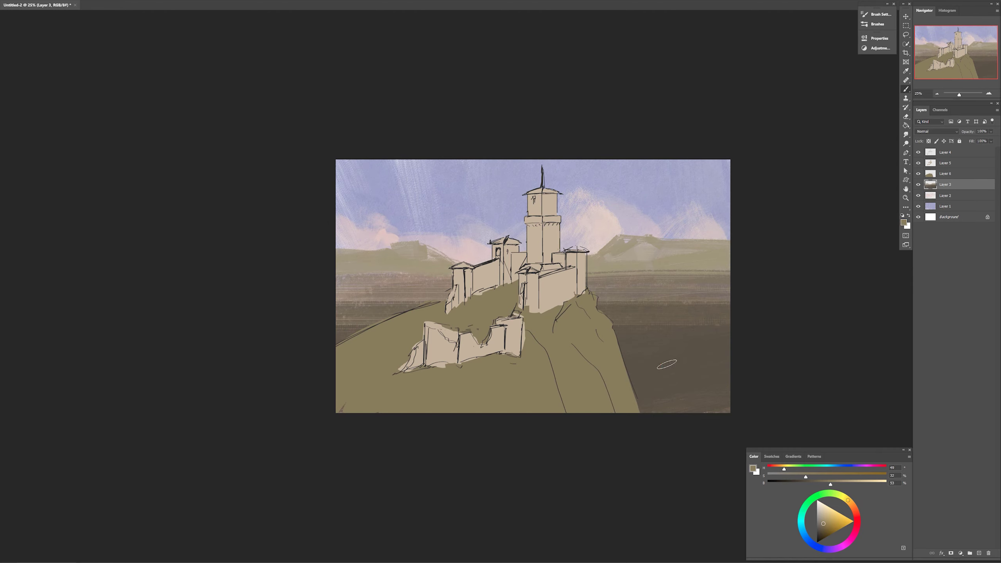
{"action": "key", "text": "ctrl+m"}
{"action": "left_click_drag", "start_coordinate": [473, 482], "coordinate": [473, 488]}
{"action": "left_click_drag", "start_coordinate": [507, 452], "coordinate": [506, 448]}
{"action": "left_click_drag", "start_coordinate": [473, 488], "coordinate": [475, 488]}
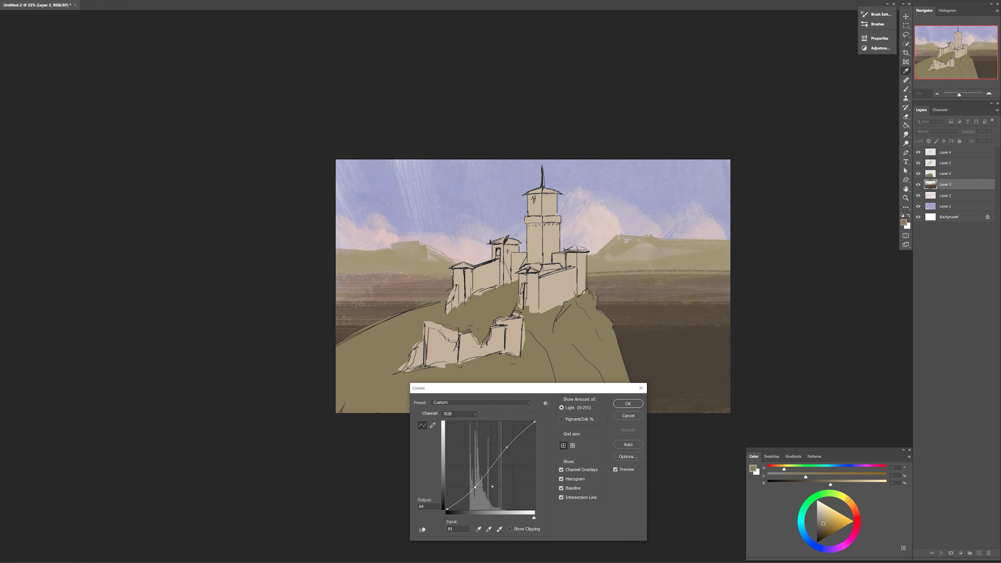
{"action": "left_click", "coordinate": [630, 417]}
- Apply a Color Balance adjustment to the ground layer and return to the Brush tool
{"action": "key", "text": "ctrl+b"}
{"action": "key", "text": "Return"}
{"action": "key", "text": "b"}
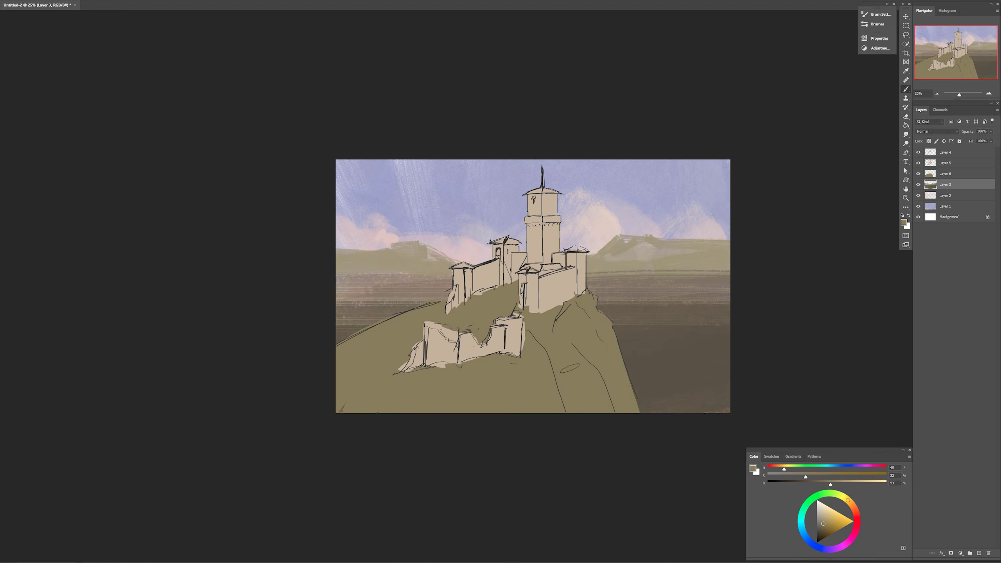
- Sample the main tower's beige and add a layer clipped to the castle's base-colour layer
{"action": "left_click", "coordinate": [550, 237], "text": "alt"}
{"action": "left_click", "coordinate": [945, 163]}
{"action": "left_click", "coordinate": [979, 553]}
{"action": "left_click", "coordinate": [934, 167], "text": "alt"}
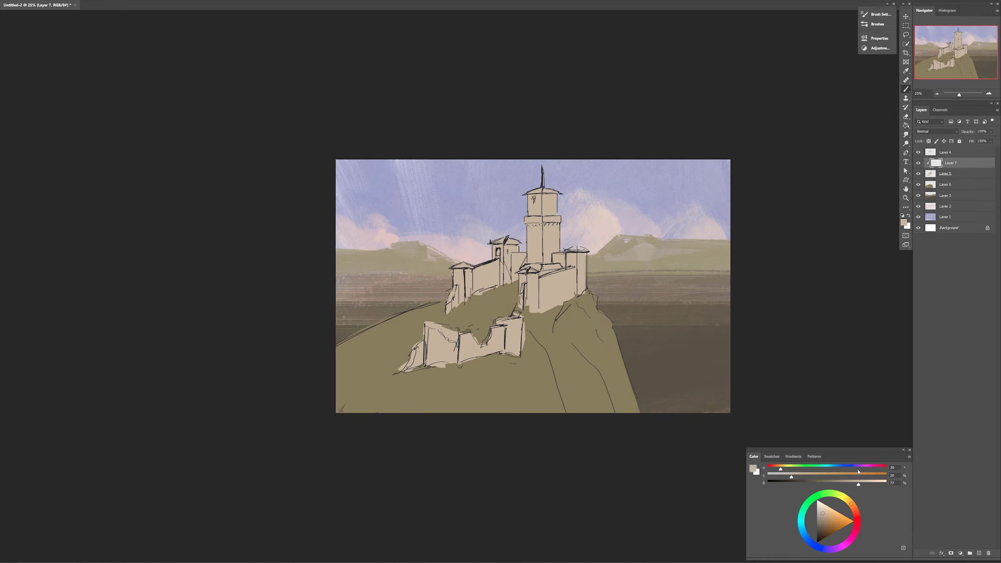
{"action": "mouse_move", "coordinate": [858, 470]}
{"action": "left_mouse_down"}
{"action": "mouse_move", "coordinate": [836, 469]}
{"action": "mouse_move", "coordinate": [857, 469]}
{"action": "left_mouse_up"}
{"action": "left_click", "coordinate": [819, 524]}
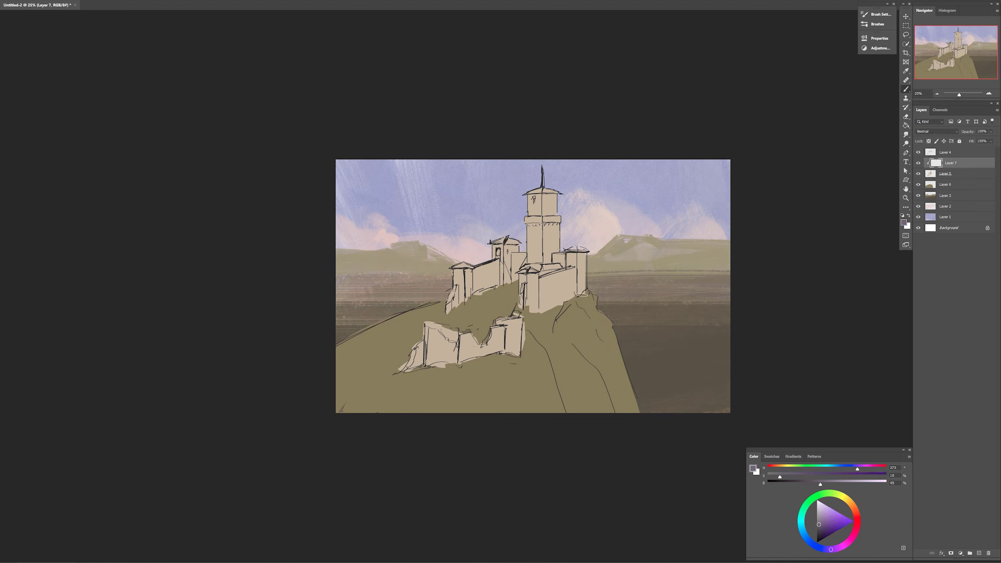
{"action": "left_click_drag", "start_coordinate": [582, 293], "coordinate": [583, 253]}
{"action": "key", "text": "ctrl+z"}
- Paint the shaded faces of the castle's right front wall and left wall in warm grey (H 38, S 7, B 42)
{"action": "left_click", "coordinate": [582, 263], "text": "alt"}
{"action": "left_click_drag", "start_coordinate": [818, 519], "coordinate": [818, 525]}
{"action": "mouse_move", "coordinate": [581, 293]}
{"action": "left_mouse_down"}
{"action": "mouse_move", "coordinate": [585, 253]}
{"action": "mouse_move", "coordinate": [564, 276]}
{"action": "mouse_move", "coordinate": [568, 300]}
{"action": "mouse_move", "coordinate": [540, 287]}
{"action": "mouse_move", "coordinate": [531, 309]}
{"action": "left_mouse_up"}
{"action": "mouse_move", "coordinate": [475, 270]}
{"action": "left_mouse_down"}
{"action": "mouse_move", "coordinate": [469, 299]}
{"action": "mouse_move", "coordinate": [497, 263]}
{"action": "mouse_move", "coordinate": [476, 296]}
{"action": "left_mouse_up"}
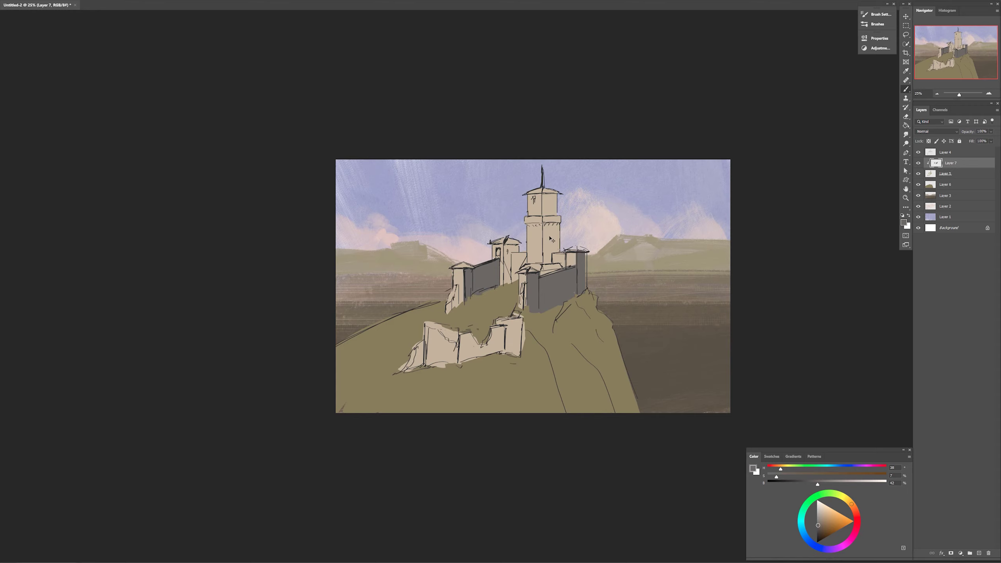
- Sample the grey shadow colour and shade the right side of the main tower's upper and lower sections
{"action": "left_click", "coordinate": [551, 240], "text": "ctrl"}
{"action": "left_click", "coordinate": [551, 239], "text": "alt"}
{"action": "left_click", "coordinate": [564, 283], "text": "ctrl"}
{"action": "left_click", "coordinate": [564, 283], "text": "alt"}
{"action": "left_click_drag", "start_coordinate": [544, 195], "coordinate": [554, 214]}
{"action": "mouse_move", "coordinate": [545, 225]}
{"action": "left_mouse_down"}
{"action": "mouse_move", "coordinate": [546, 261]}
{"action": "mouse_move", "coordinate": [557, 240]}
{"action": "left_mouse_up"}
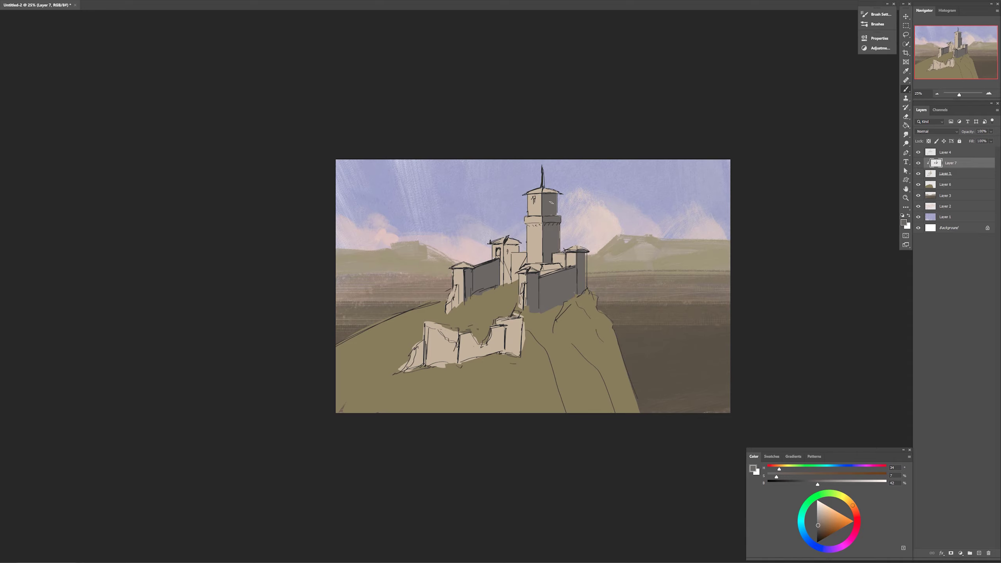
- Paint grey shadows on the rear-left tower, the broken end of the left wall and the foreground ruined wall
{"action": "left_click_drag", "start_coordinate": [504, 246], "coordinate": [511, 280]}
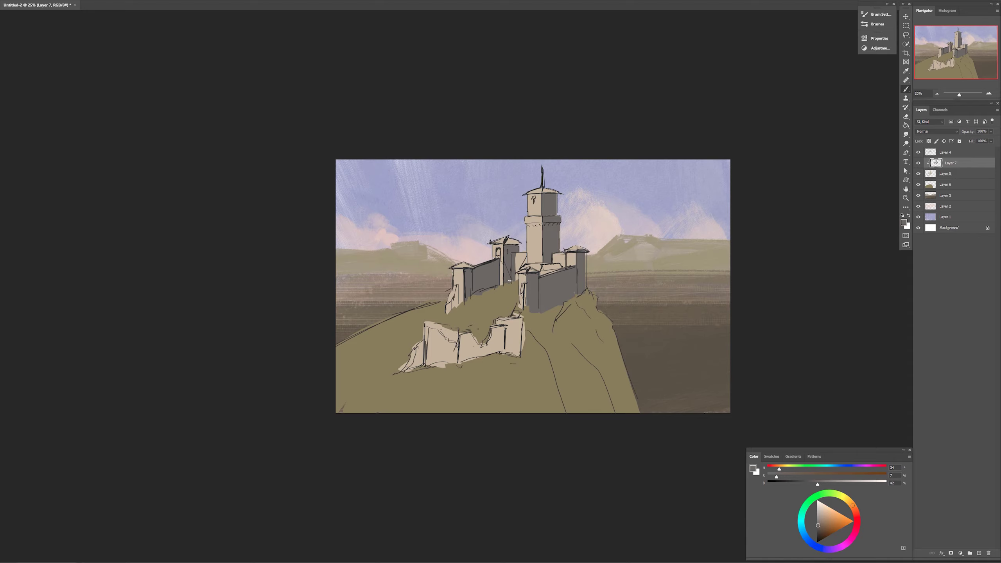
{"action": "left_click_drag", "start_coordinate": [449, 297], "coordinate": [452, 314]}
{"action": "left_click_drag", "start_coordinate": [520, 317], "coordinate": [515, 355]}
{"action": "mouse_move", "coordinate": [462, 335]}
{"action": "left_mouse_down"}
{"action": "mouse_move", "coordinate": [461, 363]}
{"action": "mouse_move", "coordinate": [451, 361]}
{"action": "left_mouse_up"}
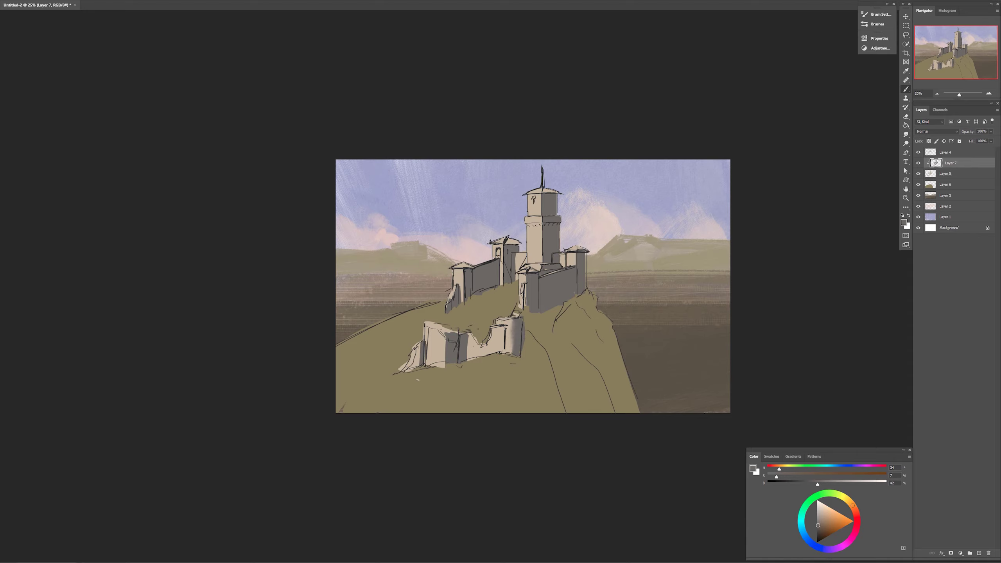
- Add another layer clipped to the castle and paint the main tower's roof in muted red
{"action": "left_click", "coordinate": [426, 334], "text": "alt"}
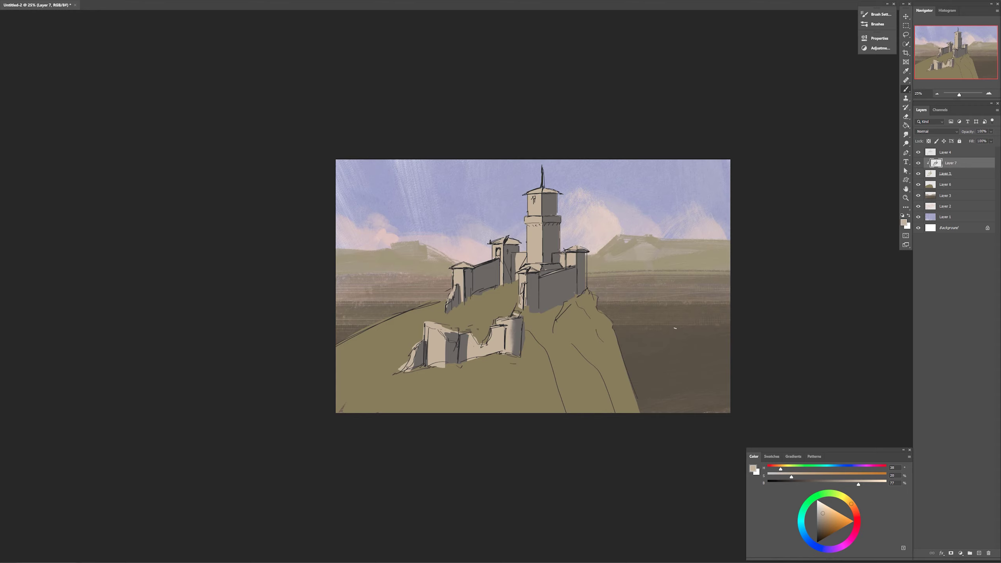
{"action": "key", "text": "ctrl+shift+alt+n"}
{"action": "left_click", "coordinate": [856, 513]}
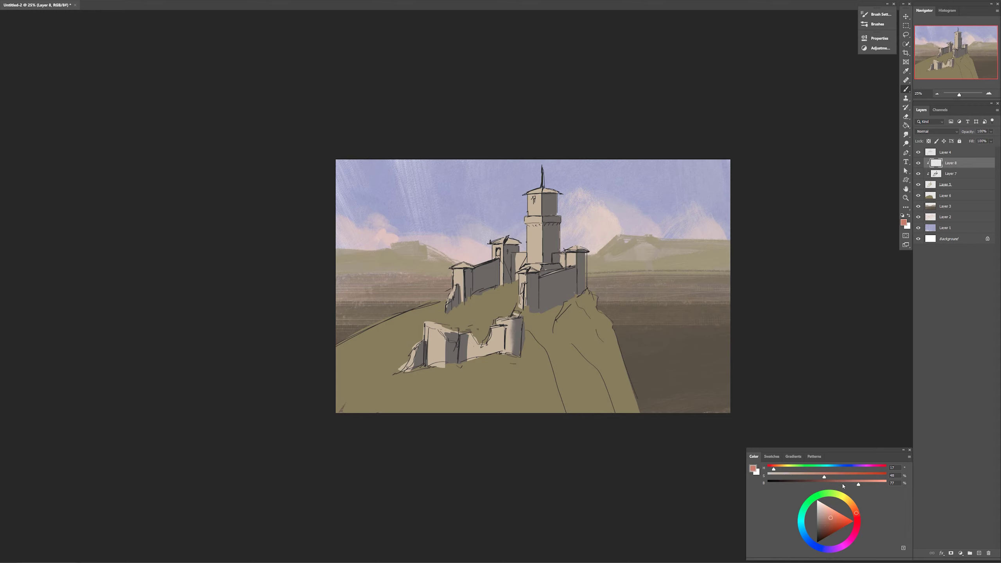
{"action": "left_click_drag", "start_coordinate": [830, 517], "coordinate": [827, 524]}
{"action": "left_click_drag", "start_coordinate": [528, 193], "coordinate": [553, 191]}
- Paint the small towers' roofs in muted red and check the castle with the sketch layer hidden
{"action": "left_click", "coordinate": [799, 478]}
{"action": "left_click", "coordinate": [538, 190], "text": "alt"}
{"action": "mouse_move", "coordinate": [577, 246]}
{"action": "left_mouse_down"}
{"action": "mouse_move", "coordinate": [586, 249]}
{"action": "mouse_move", "coordinate": [566, 251]}
{"action": "left_mouse_up"}
{"action": "left_click_drag", "start_coordinate": [492, 242], "coordinate": [507, 237]}
{"action": "left_click_drag", "start_coordinate": [520, 273], "coordinate": [528, 268]}
{"action": "left_click", "coordinate": [550, 192], "text": "alt"}
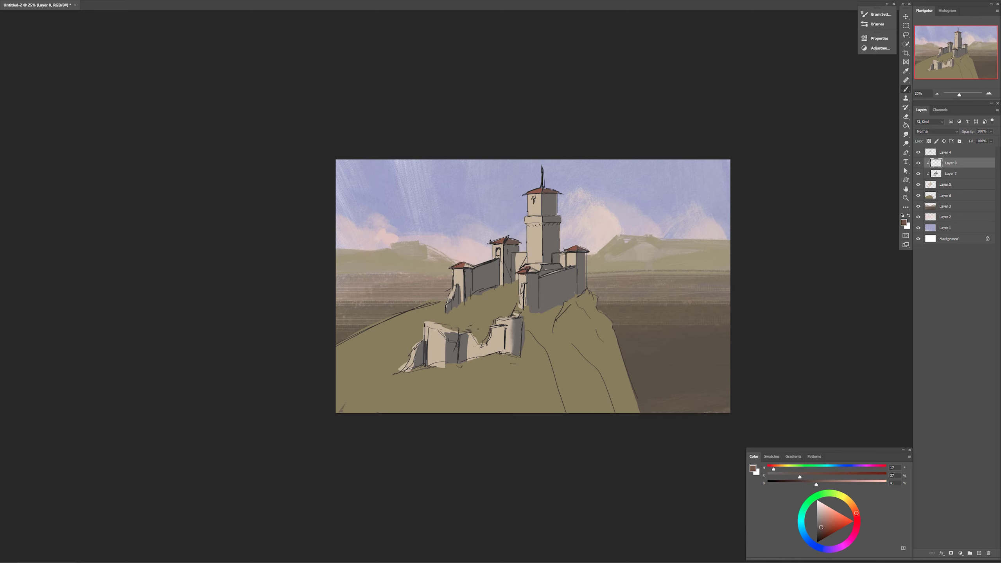
{"action": "left_click", "coordinate": [918, 153]}
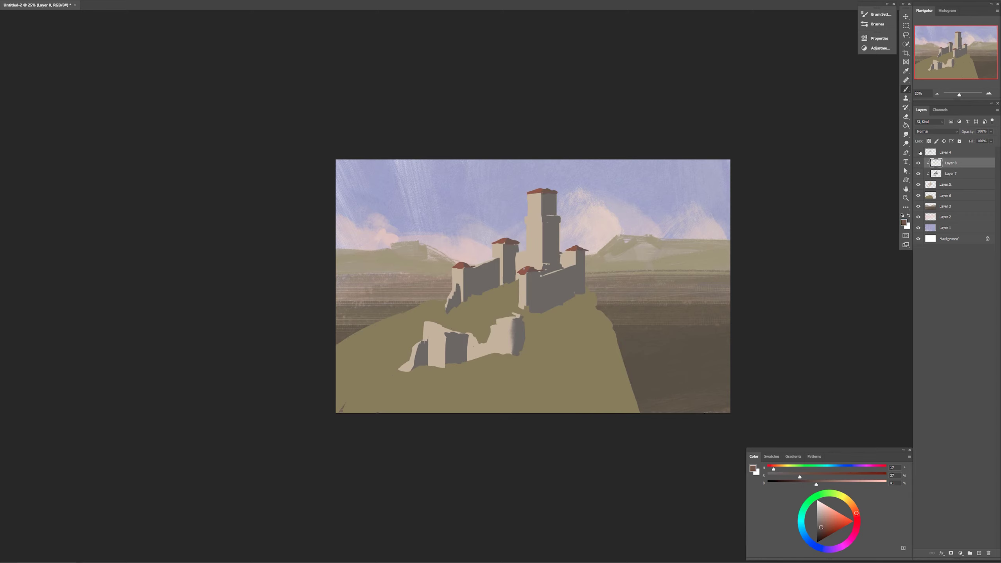
{"action": "left_click", "coordinate": [918, 152]}
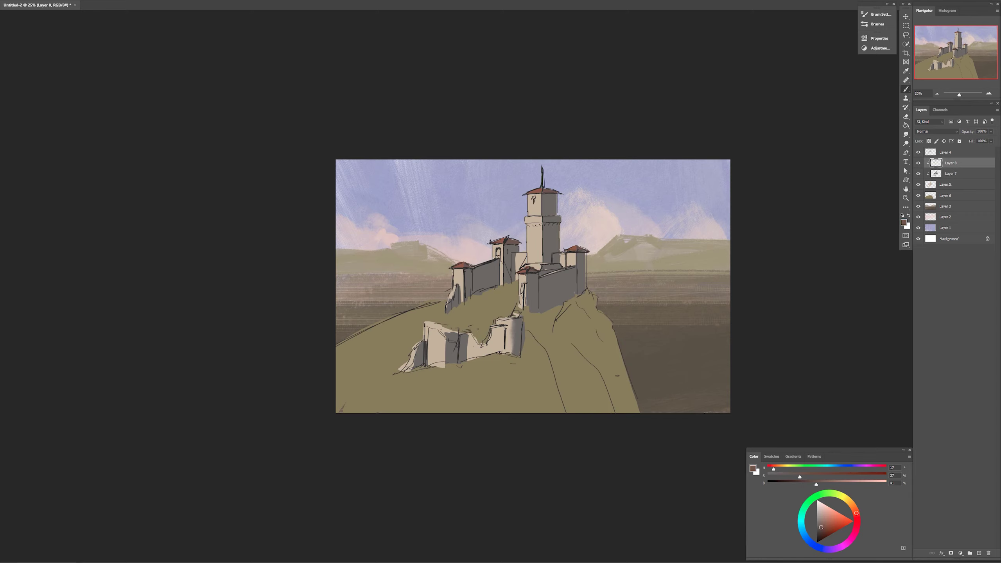
- Pick a different brush preset and a dark reddish brown (H 0, S 23, B 31), and add a layer clipped to the hill
{"action": "right_click", "coordinate": [574, 362], "text": "ctrl"}
{"action": "left_click", "coordinate": [581, 366]}
{"action": "right_click", "coordinate": [574, 365]}
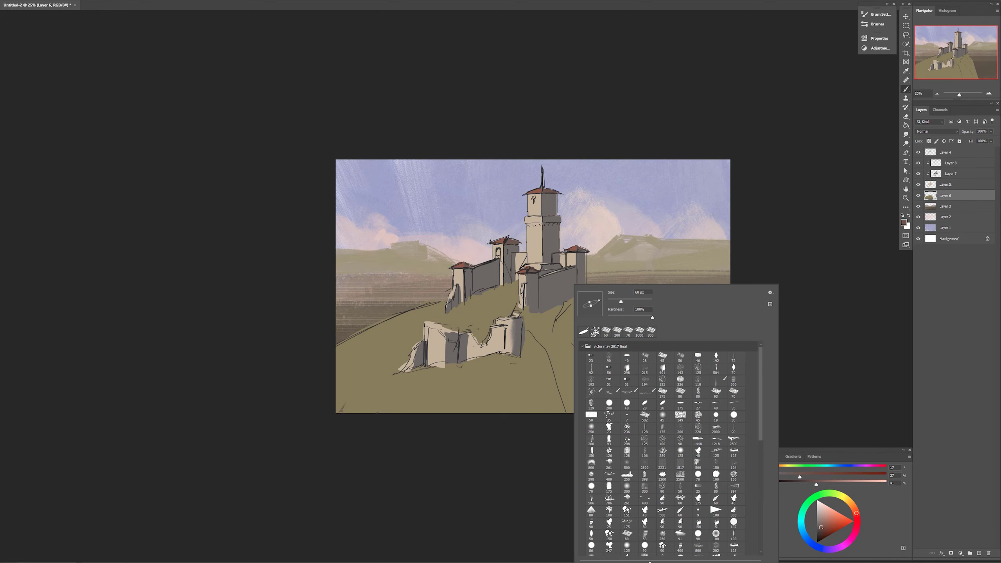
{"action": "double_click", "coordinate": [592, 391]}
{"action": "left_click", "coordinate": [629, 342], "text": "alt"}
{"action": "left_click", "coordinate": [609, 340], "text": "alt"}
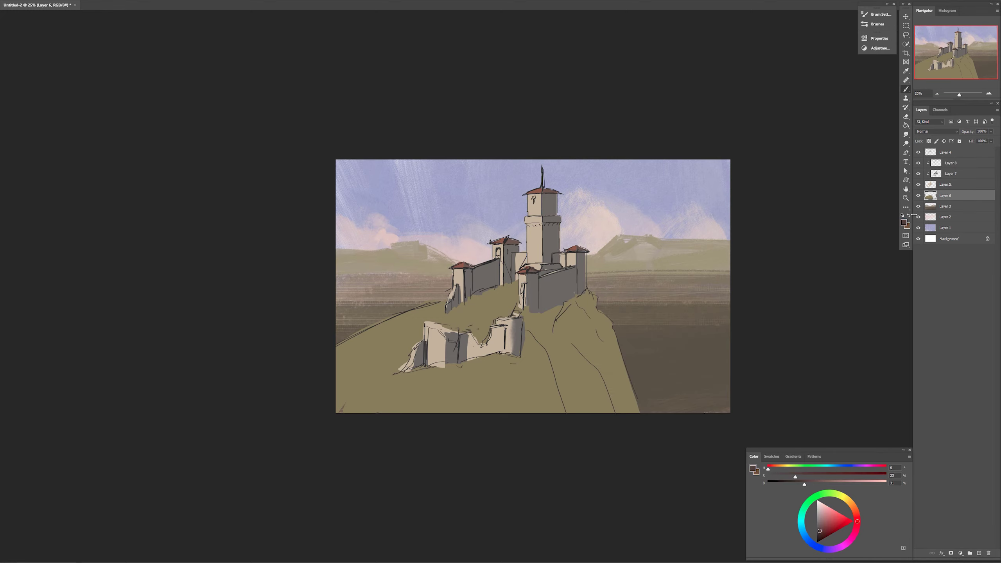
{"action": "left_click", "coordinate": [979, 553]}
{"action": "left_click", "coordinate": [933, 201], "text": "alt"}
- Paint the rocky cliff face on the hill's right side below the castle in dark reddish brown
{"action": "left_click_drag", "start_coordinate": [587, 292], "coordinate": [632, 411]}
{"action": "mouse_move", "coordinate": [534, 319]}
{"action": "left_mouse_down"}
{"action": "mouse_move", "coordinate": [579, 410]}
{"action": "mouse_move", "coordinate": [524, 398]}
{"action": "left_mouse_up"}
{"action": "left_click_drag", "start_coordinate": [567, 312], "coordinate": [603, 409]}
{"action": "left_click_drag", "start_coordinate": [530, 312], "coordinate": [552, 329]}
{"action": "left_click_drag", "start_coordinate": [568, 355], "coordinate": [523, 356]}
- Use a smaller brush to paint a shadow along the foot of the rear-left wall and darken the lower cliff
{"action": "key", "text": "bracketleft"}
{"action": "key", "text": "bracketleft"}
{"action": "key", "text": "bracketleft"}
{"action": "left_click_drag", "start_coordinate": [517, 286], "coordinate": [469, 299]}
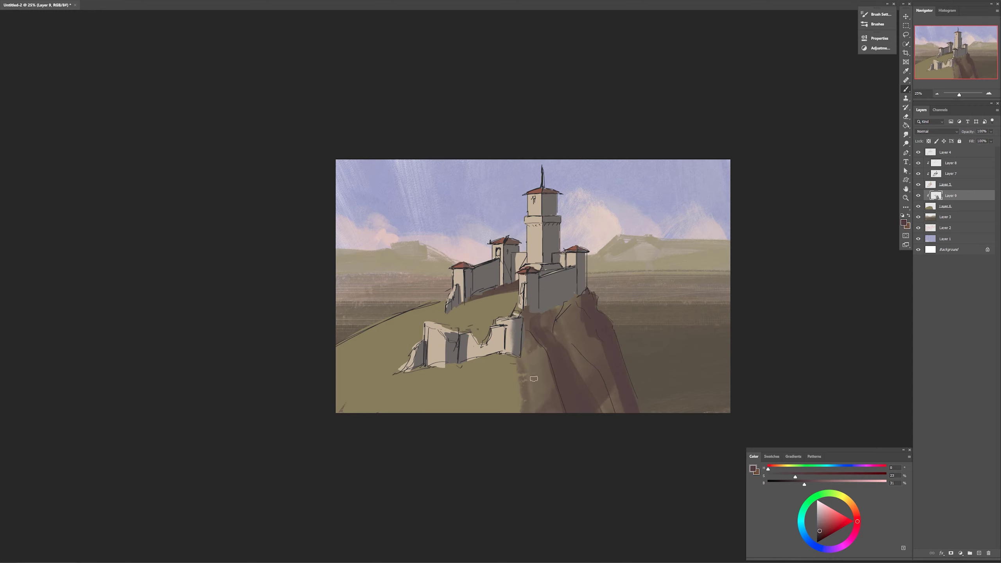
{"action": "mouse_move", "coordinate": [538, 355]}
{"action": "left_mouse_down"}
{"action": "mouse_move", "coordinate": [441, 366]}
{"action": "mouse_move", "coordinate": [576, 410]}
{"action": "left_mouse_up"}
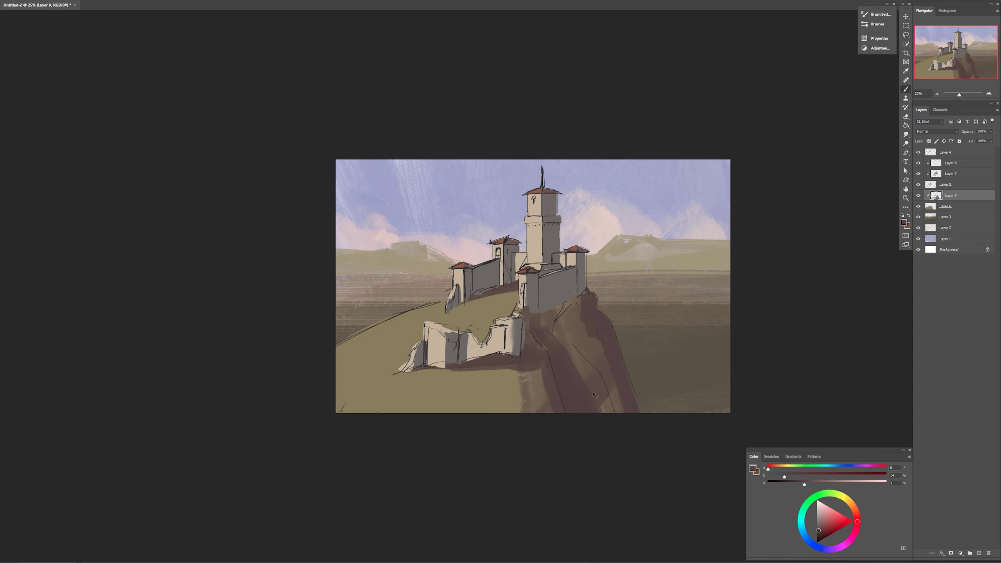
- Adjust the cliff layer's Hue/Saturation to hue -30 and saturation -45
{"action": "key", "text": "ctrl+u"}
{"action": "left_click_drag", "start_coordinate": [306, 160], "coordinate": [292, 177]}
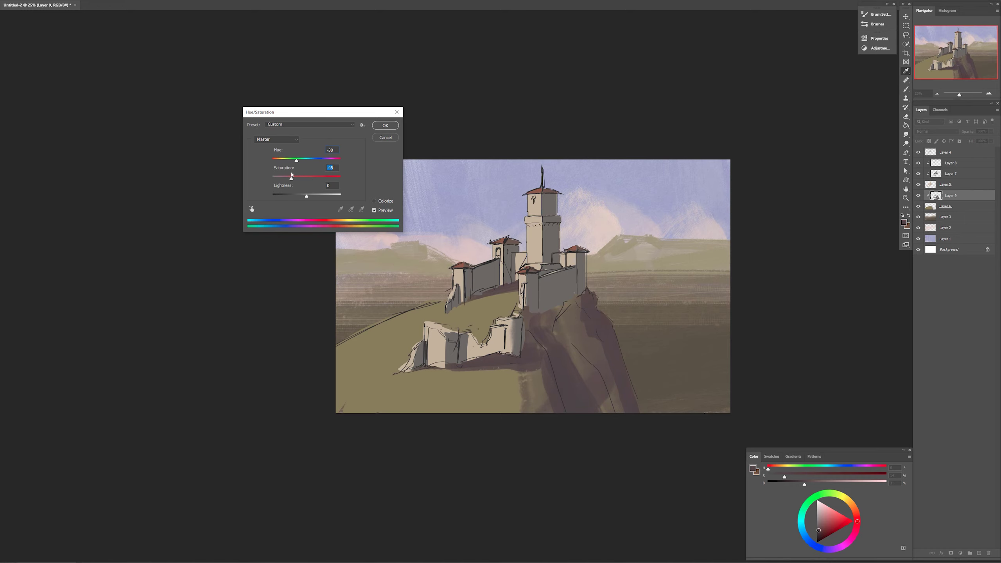
{"action": "left_click", "coordinate": [385, 125]}
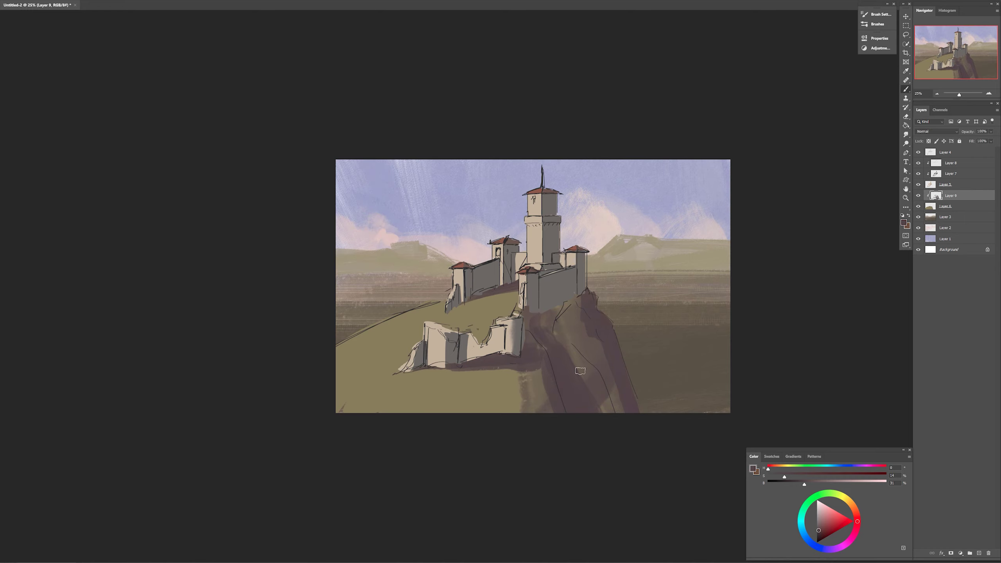
- Erase a diagonal strip through the cliff shading below the castle to uncover the olive hill colour
{"action": "left_click", "coordinate": [595, 347], "text": "alt"}
{"action": "key", "text": "e"}
{"action": "left_click_drag", "start_coordinate": [571, 343], "coordinate": [619, 465]}
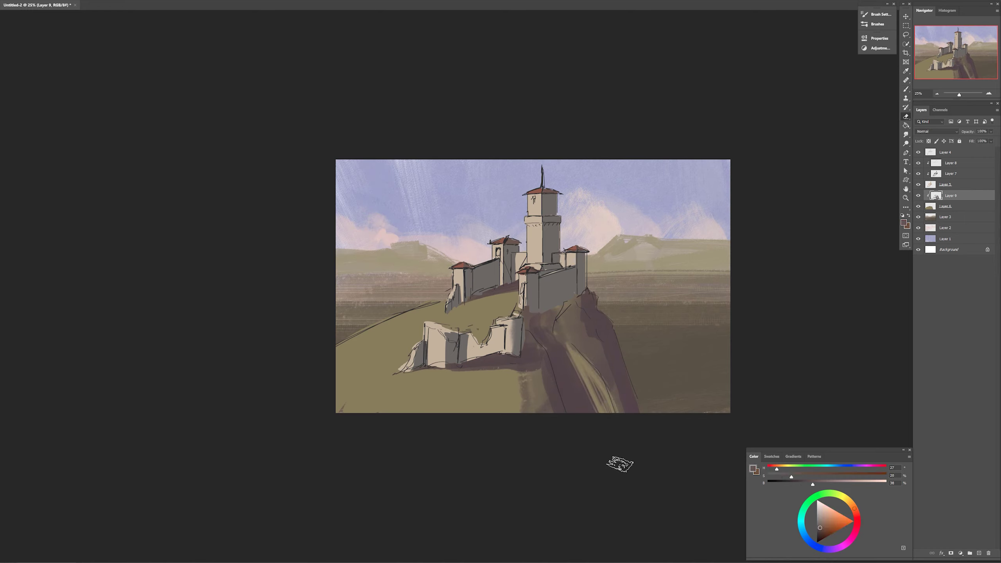
{"action": "left_click_drag", "start_coordinate": [589, 373], "coordinate": [622, 428]}
- Repaint the cliff's dark purplish-brown shading beside the exposed strip and beneath the castle's right wall
{"action": "key", "text": "b"}
{"action": "left_click", "coordinate": [603, 335], "text": "alt"}
{"action": "left_click_drag", "start_coordinate": [587, 342], "coordinate": [650, 465]}
{"action": "key", "text": "ctrl+z"}
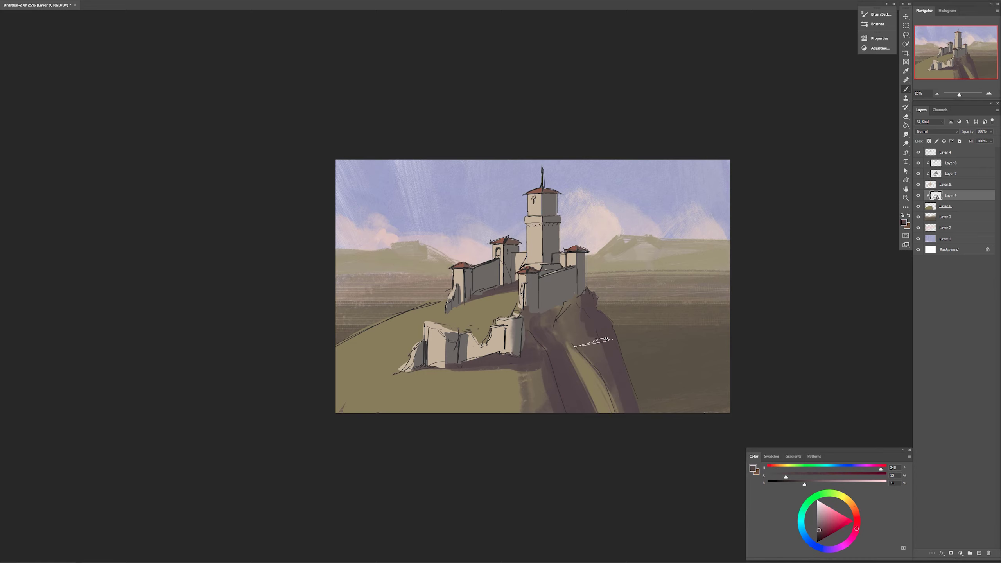
{"action": "left_click_drag", "start_coordinate": [592, 343], "coordinate": [619, 414]}
{"action": "left_click_drag", "start_coordinate": [577, 302], "coordinate": [561, 321]}
- Add a layer clipped to the hill and paint pale yellow-olive light over its left slope and foreground
{"action": "left_click", "coordinate": [437, 395], "text": "alt"}
{"action": "left_click", "coordinate": [438, 395], "text": "ctrl"}
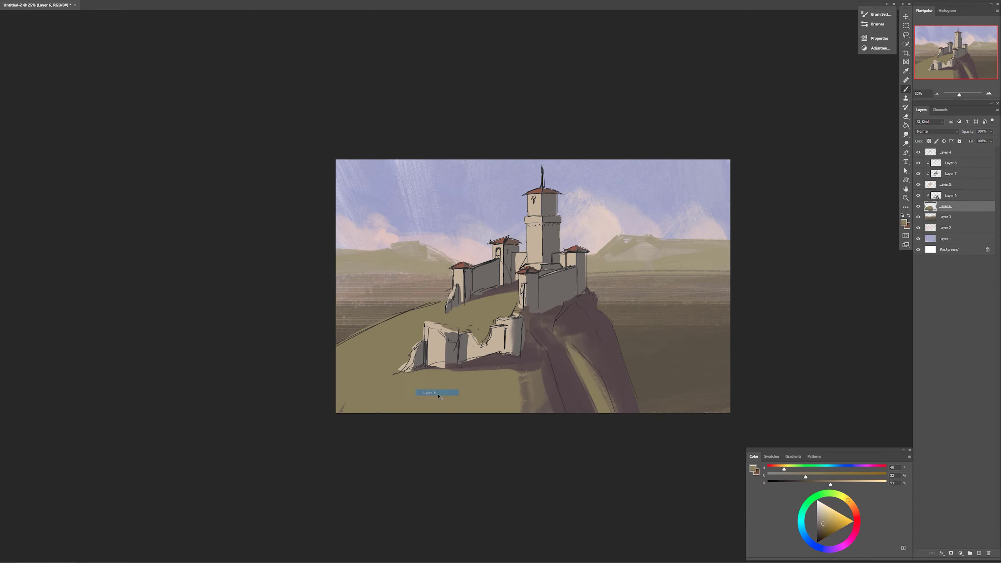
{"action": "left_click", "coordinate": [979, 553]}
{"action": "left_click_drag", "start_coordinate": [784, 469], "coordinate": [783, 469]}
{"action": "left_click_drag", "start_coordinate": [830, 484], "coordinate": [856, 484]}
{"action": "mouse_move", "coordinate": [427, 311]}
{"action": "left_mouse_down"}
{"action": "mouse_move", "coordinate": [338, 411]}
{"action": "mouse_move", "coordinate": [436, 311]}
{"action": "left_mouse_up"}
{"action": "key", "text": "ctrl+z"}
{"action": "key", "text": "ctrl+z"}
{"action": "left_click_drag", "start_coordinate": [783, 469], "coordinate": [786, 469]}
{"action": "mouse_move", "coordinate": [427, 311]}
{"action": "left_mouse_down"}
{"action": "mouse_move", "coordinate": [362, 419]}
{"action": "mouse_move", "coordinate": [453, 313]}
{"action": "left_mouse_up"}
{"action": "left_click_drag", "start_coordinate": [410, 408], "coordinate": [370, 511]}
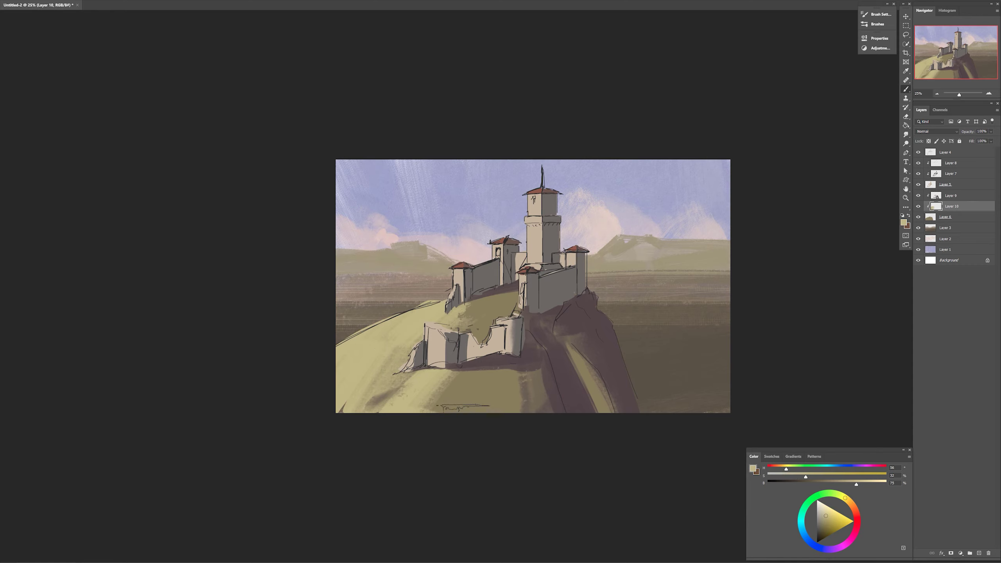
- Darken the hill's base layer with Curves, mapping input 64 to output 36, and check the painting without the sketch
{"action": "key", "text": "ctrl+minus"}
{"action": "right_click", "coordinate": [505, 304], "text": "ctrl"}
{"action": "left_click", "coordinate": [517, 309]}
{"action": "key", "text": "ctrl+m"}
{"action": "left_click_drag", "start_coordinate": [469, 486], "coordinate": [469, 497]}
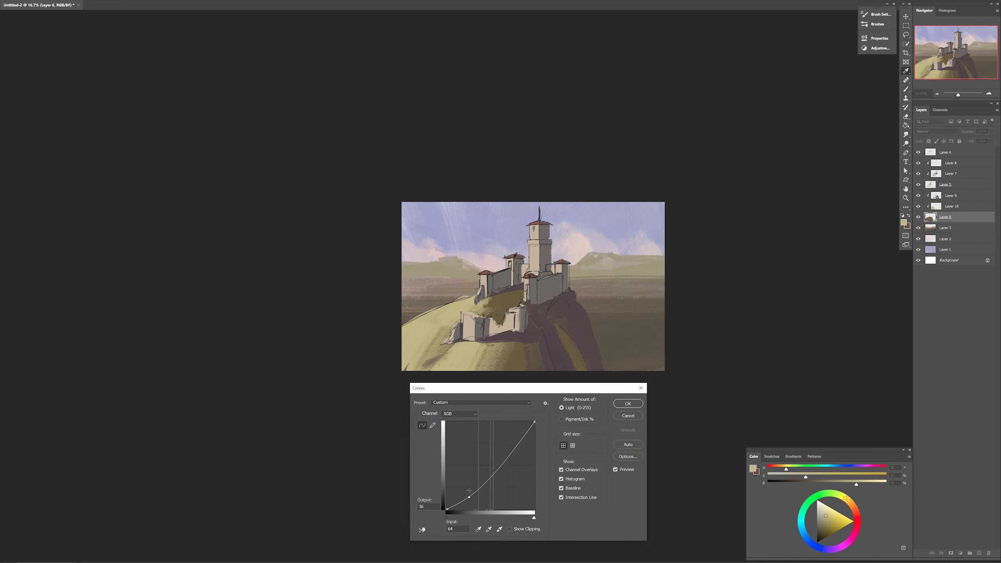
{"action": "key", "text": "Return"}
{"action": "left_click", "coordinate": [918, 153]}
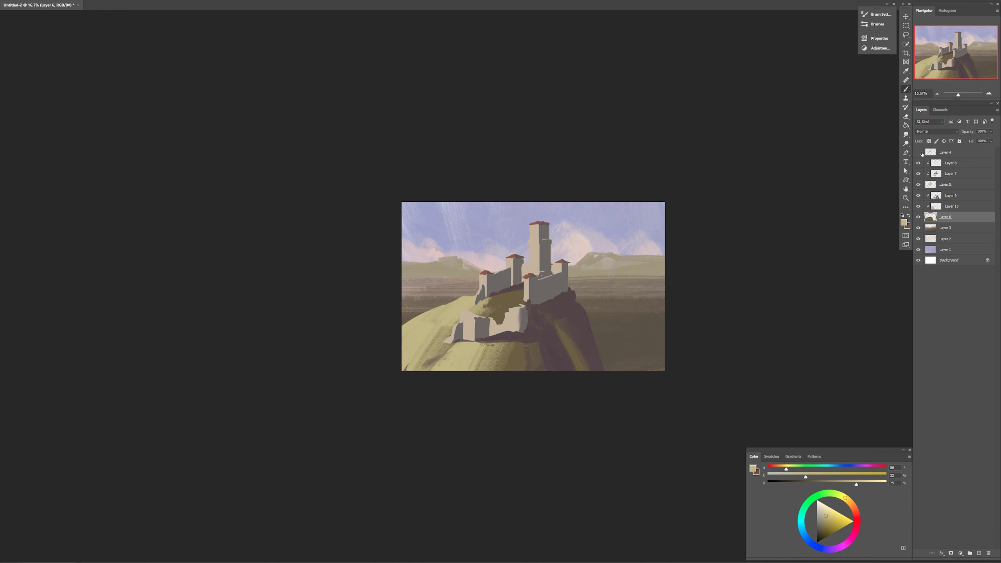
{"action": "left_click", "coordinate": [918, 152]}
- Strengthen the cliff shadow layer's contrast with Curves, mapping input 41 to output 25, and raise its Levels black point
{"action": "key", "text": "alt+bracketright"}
{"action": "key", "text": "alt+bracketright"}
{"action": "key", "text": "ctrl+m"}
{"action": "left_click_drag", "start_coordinate": [503, 453], "coordinate": [503, 449]}
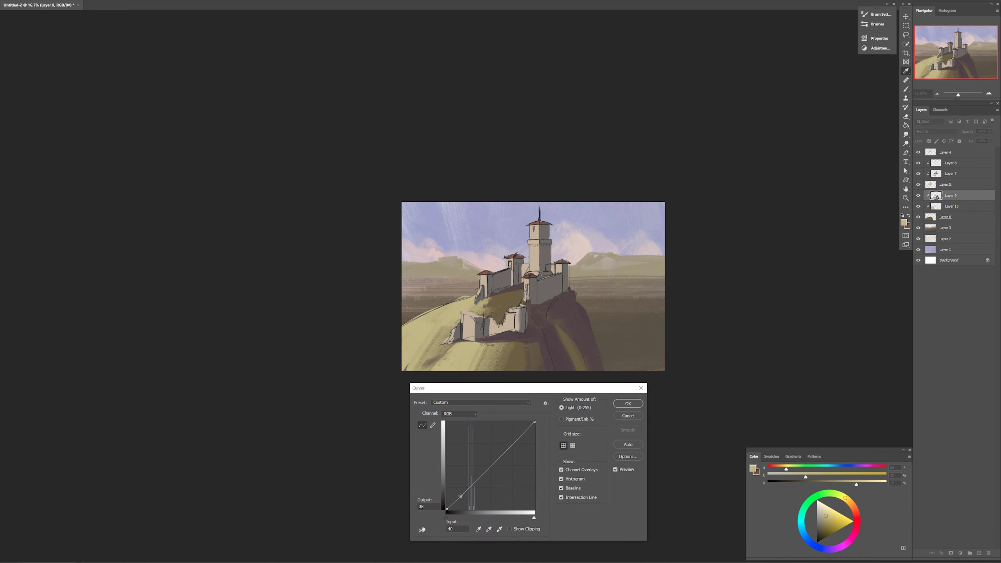
{"action": "left_click_drag", "start_coordinate": [464, 493], "coordinate": [461, 500]}
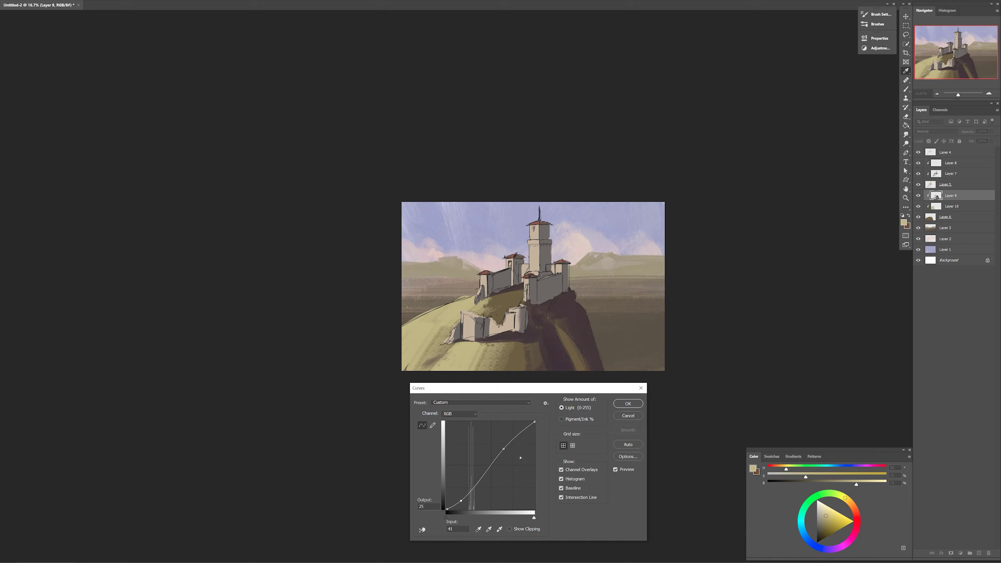
{"action": "left_click_drag", "start_coordinate": [504, 449], "coordinate": [504, 447]}
{"action": "left_click", "coordinate": [621, 404]}
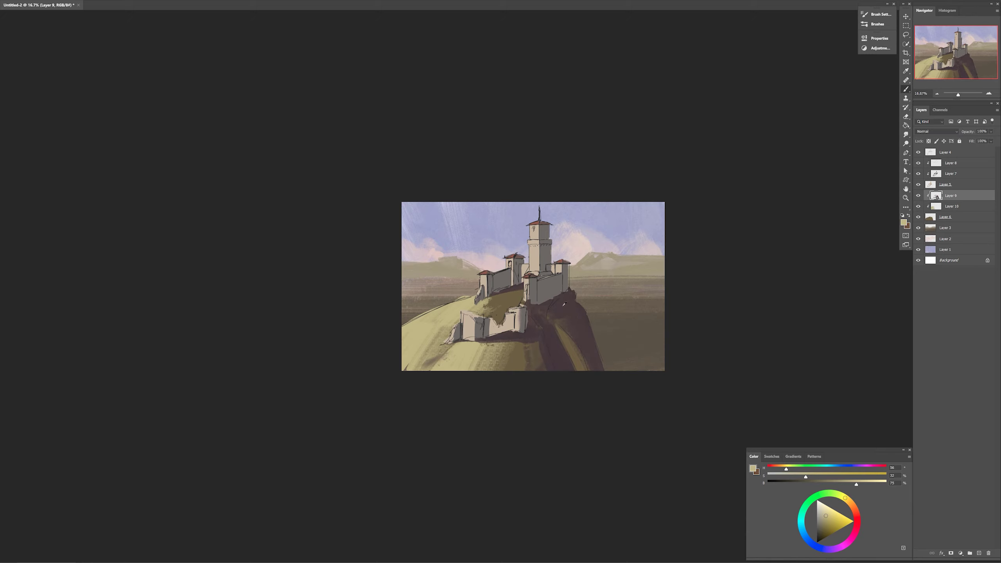
{"action": "key", "text": "ctrl+l"}
{"action": "left_click", "coordinate": [192, 118]}
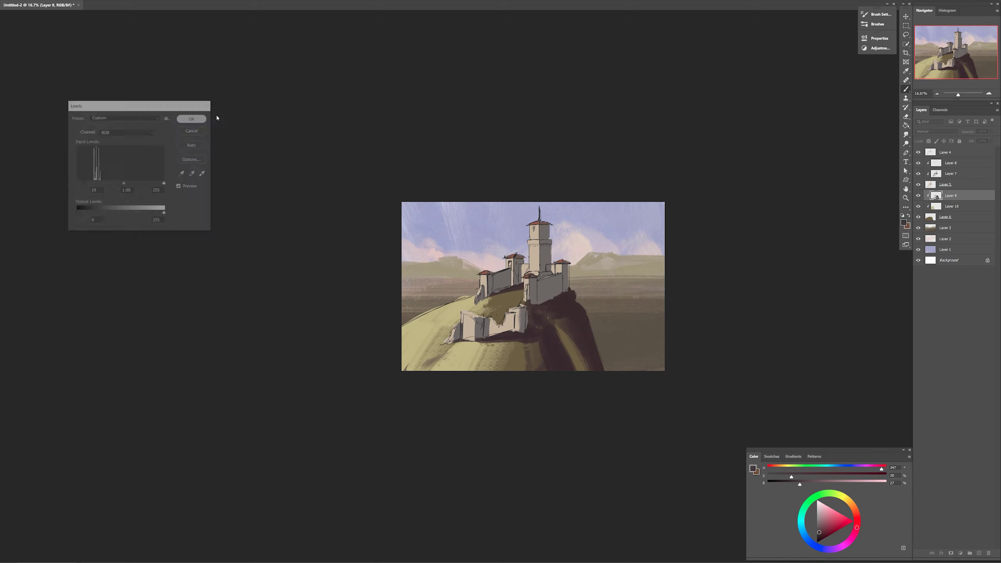
- Paint dark purplish-brown shadow over the cliff face and across the foreground slope below the front wall
{"action": "left_click", "coordinate": [548, 345], "text": "alt"}
{"action": "left_click_drag", "start_coordinate": [534, 342], "coordinate": [547, 425]}
{"action": "mouse_move", "coordinate": [560, 323]}
{"action": "left_mouse_down"}
{"action": "mouse_move", "coordinate": [604, 399]}
{"action": "mouse_move", "coordinate": [586, 370]}
{"action": "left_mouse_up"}
{"action": "mouse_move", "coordinate": [520, 341]}
{"action": "left_mouse_down"}
{"action": "mouse_move", "coordinate": [478, 433]}
{"action": "mouse_move", "coordinate": [487, 371]}
{"action": "mouse_move", "coordinate": [469, 378]}
{"action": "left_mouse_up"}
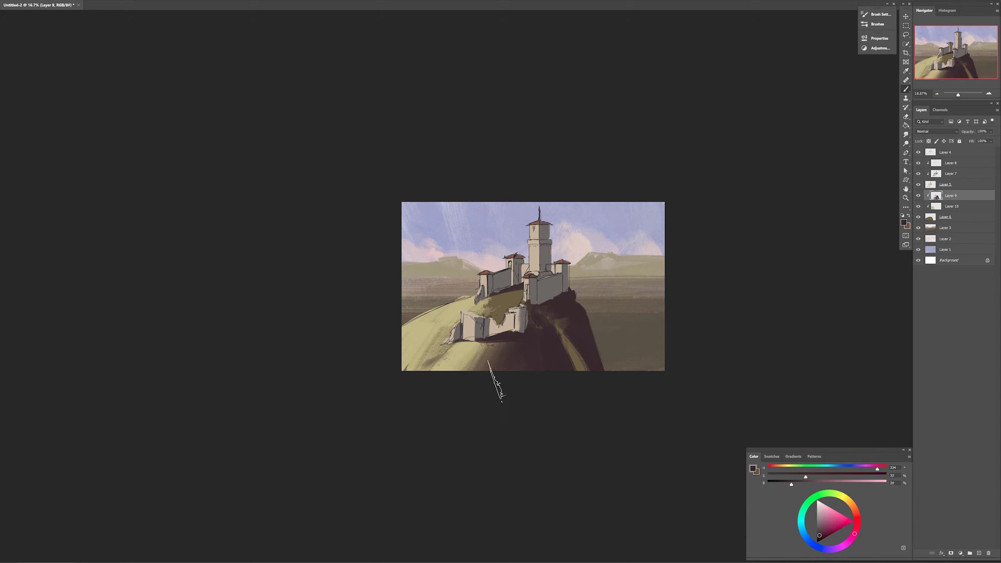
- Shift the sunlit hill layer's hue from yellow-green toward a muted tan with Hue/Saturation
{"action": "left_click", "coordinate": [461, 359], "text": "alt"}
{"action": "left_click", "coordinate": [952, 206]}
{"action": "key", "text": "ctrl+u"}
{"action": "left_click_drag", "start_coordinate": [307, 160], "coordinate": [305, 160]}
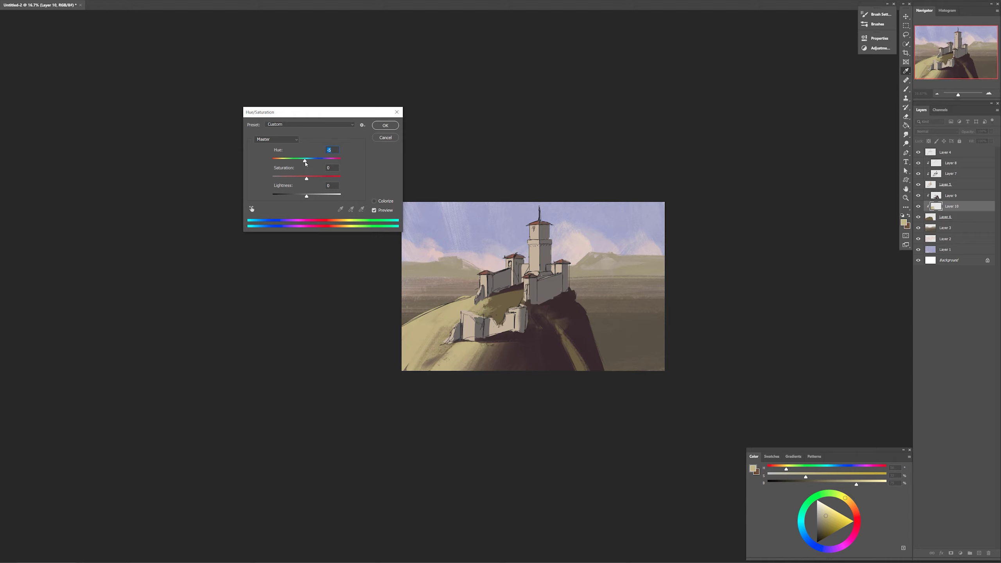
{"action": "left_click", "coordinate": [307, 197]}
{"action": "mouse_move", "coordinate": [304, 161]}
{"action": "left_mouse_down"}
{"action": "mouse_move", "coordinate": [296, 161]}
{"action": "mouse_move", "coordinate": [297, 178]}
{"action": "left_mouse_up"}
{"action": "left_click", "coordinate": [383, 126]}
- Set the cliff shadow layer to hue -31, saturation -34 and lightness +2, and check the painting without the sketch
{"action": "left_click", "coordinate": [560, 365], "text": "ctrl"}
{"action": "key", "text": "ctrl+u"}
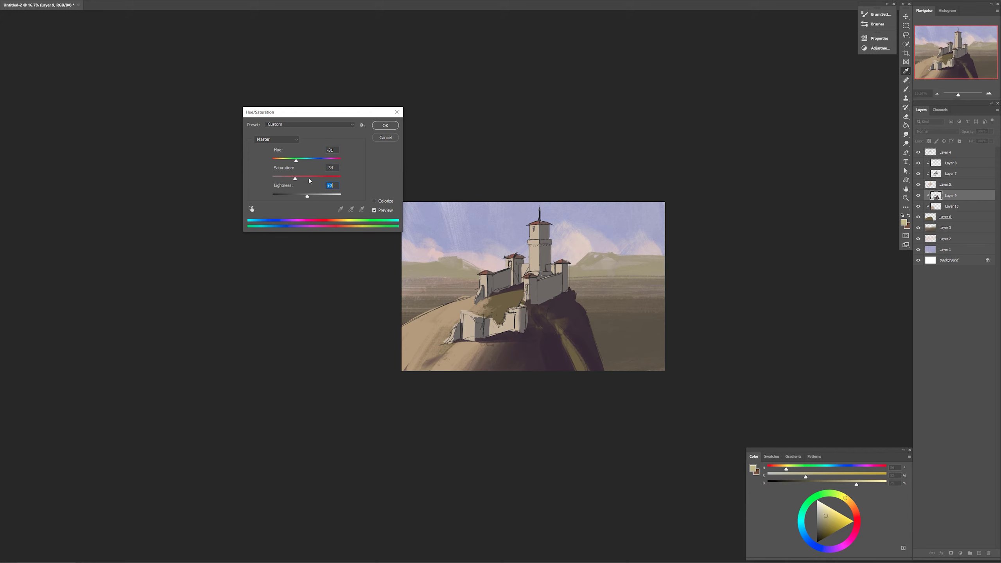
{"action": "left_click", "coordinate": [383, 125]}
{"action": "key", "text": "z"}
{"action": "left_click", "coordinate": [641, 321]}
{"action": "left_click", "coordinate": [918, 153]}
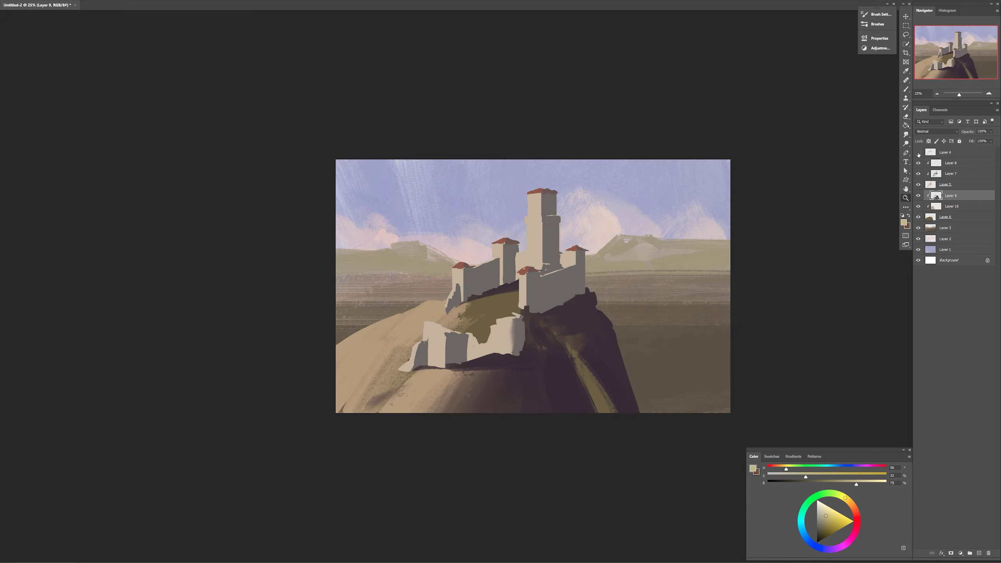
{"action": "left_click", "coordinate": [918, 153]}
{"action": "key", "text": "b"}
{"action": "left_click", "coordinate": [946, 184]}
{"action": "left_click", "coordinate": [559, 292], "text": "alt"}
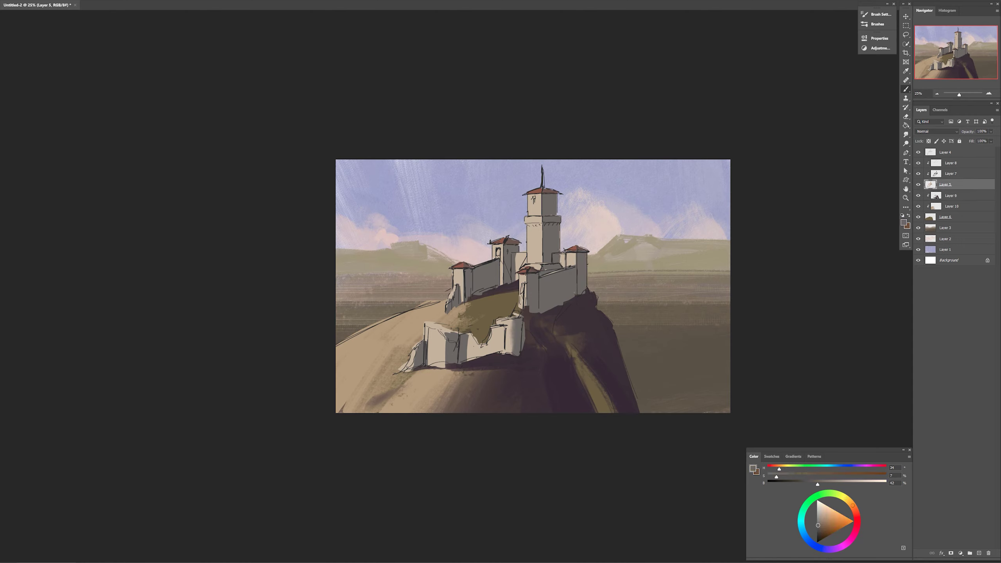
- Deepen the cliff shadow layer with Hue/Saturation, raising saturation slightly and setting lightness to -9
{"action": "right_click", "coordinate": [589, 327], "text": "ctrl"}
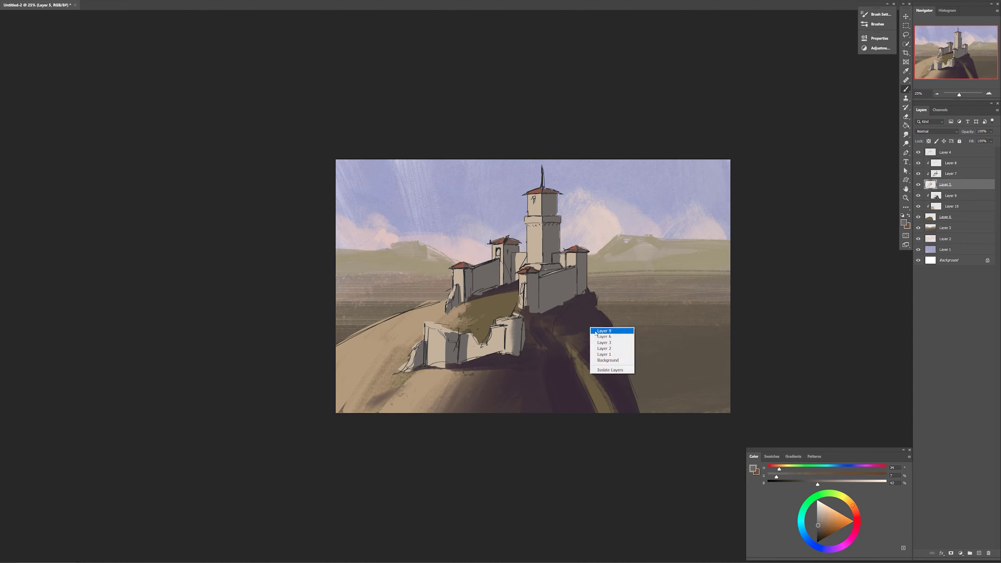
{"action": "left_click", "coordinate": [601, 335]}
{"action": "key", "text": "ctrl+u"}
{"action": "left_click_drag", "start_coordinate": [306, 159], "coordinate": [308, 162]}
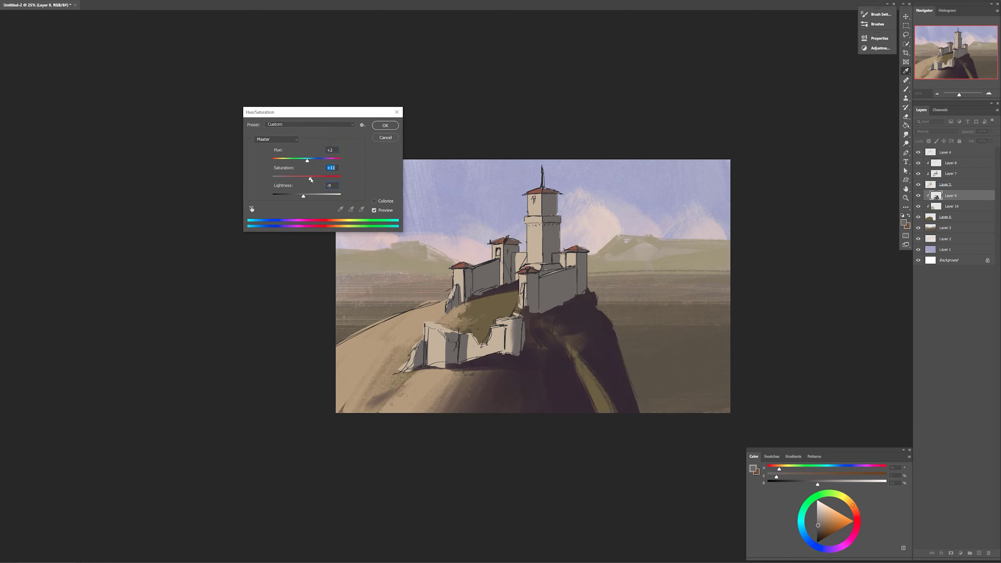
{"action": "left_click_drag", "start_coordinate": [307, 162], "coordinate": [305, 162]}
{"action": "left_click", "coordinate": [385, 126]}
- Warm the sunlit hill layer with Color Balance, shifting its midtones toward red and yellow
{"action": "key", "text": "alt+bracketleft"}
{"action": "key", "text": "ctrl+b"}
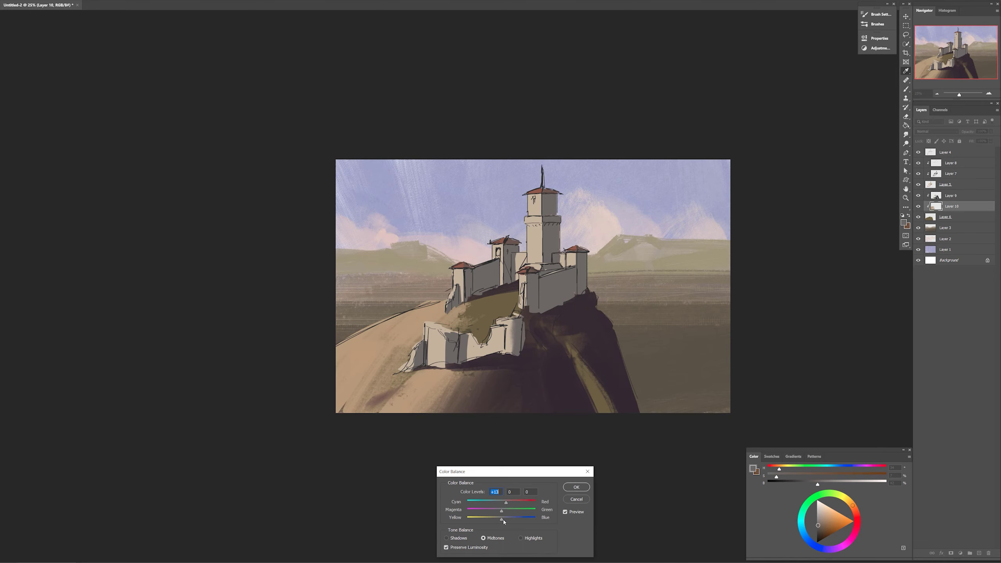
{"action": "key", "text": "Return"}
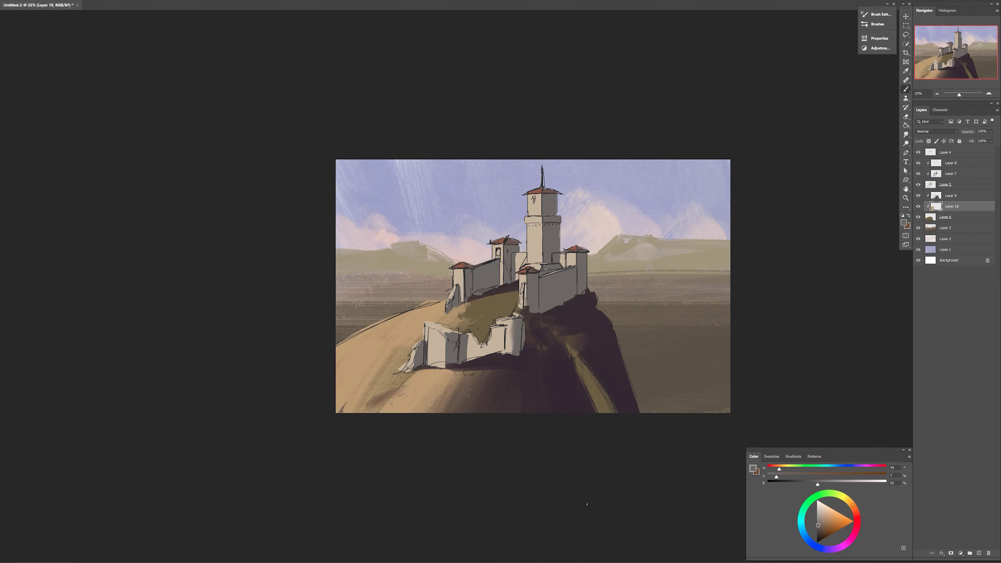
- Darken the castle's wall-shadow layer with Levels, raising the black input level to 13
{"action": "right_click", "coordinate": [554, 285], "text": "ctrl"}
{"action": "left_click", "coordinate": [567, 290]}
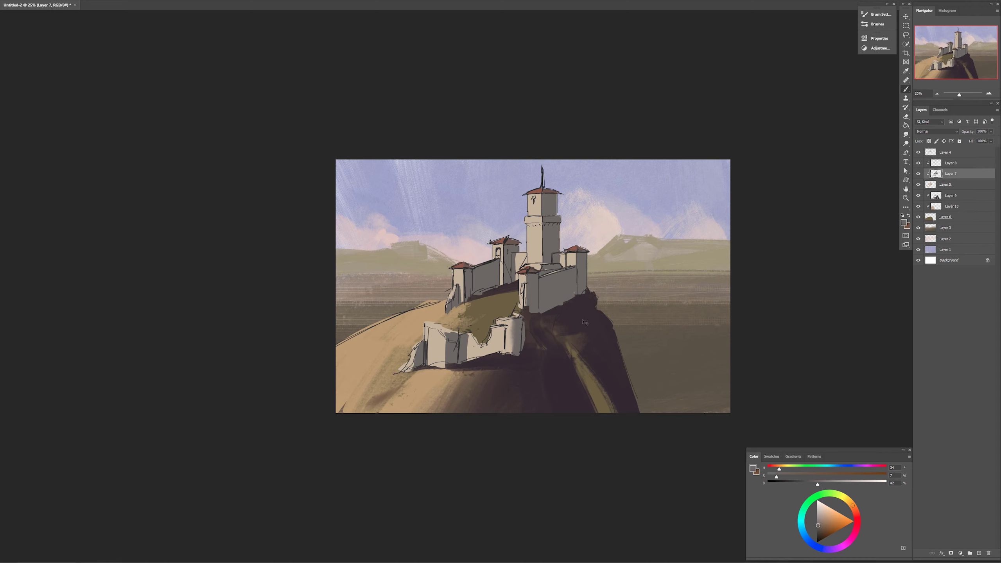
{"action": "key", "text": "ctrl+l"}
{"action": "left_click_drag", "start_coordinate": [77, 184], "coordinate": [83, 190]}
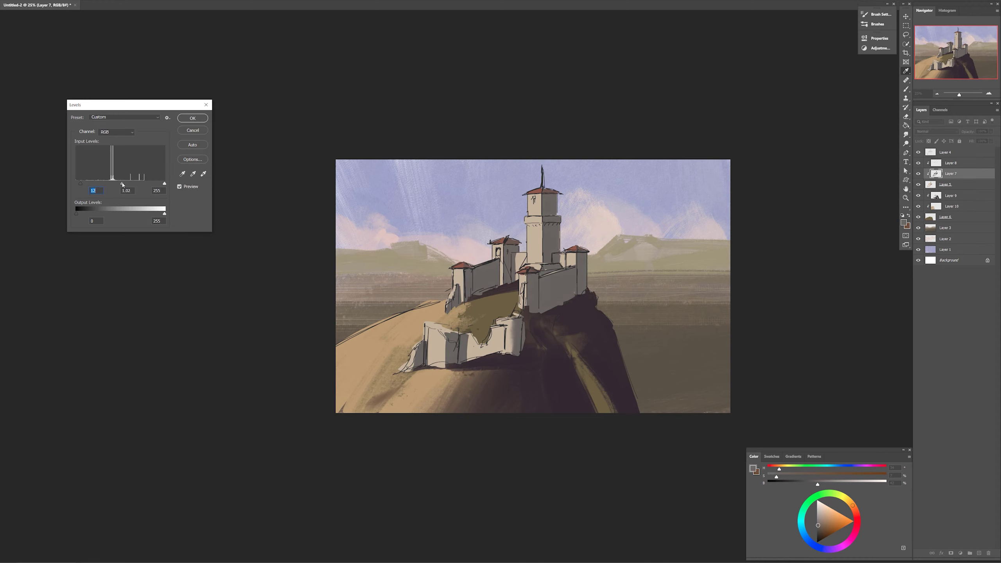
{"action": "left_click", "coordinate": [193, 118]}
- Warm the castle's base layer with Color Balance, shifting its midtones toward red, magenta and yellow
{"action": "key", "text": "alt+bracketleft"}
{"action": "key", "text": "ctrl+b"}
{"action": "left_click_drag", "start_coordinate": [501, 502], "coordinate": [507, 503]}
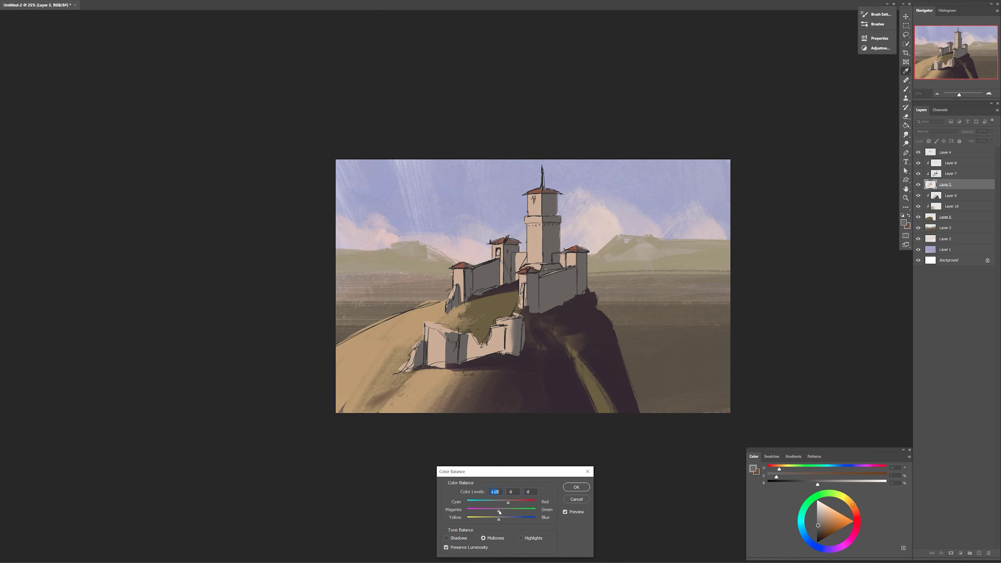
{"action": "left_click", "coordinate": [579, 488]}
- Paint tan light on the cliff ridge, the slope below the front wall and the grass behind that wall
{"action": "left_click", "coordinate": [590, 387], "text": "alt"}
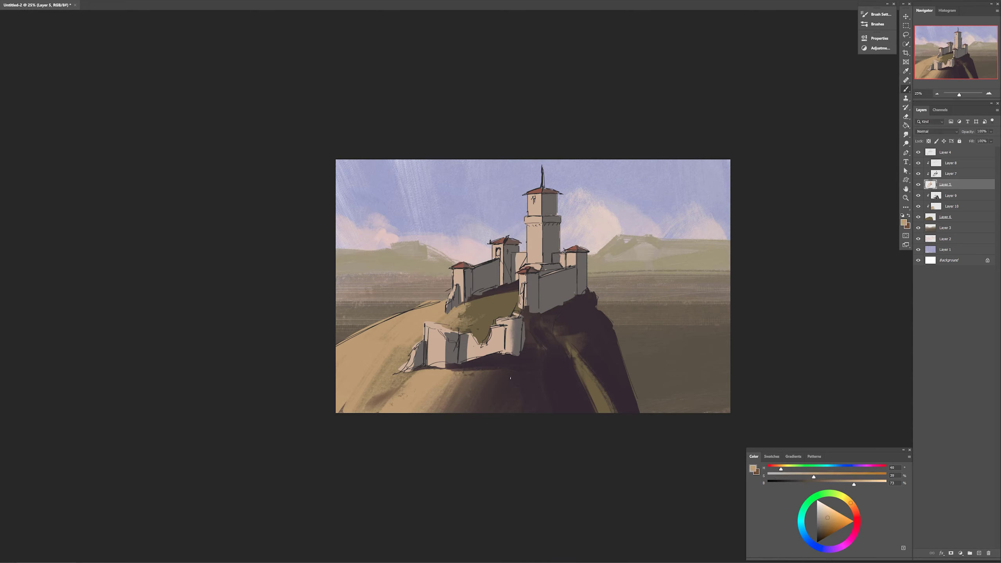
{"action": "left_click_drag", "start_coordinate": [568, 349], "coordinate": [614, 426]}
{"action": "left_click", "coordinate": [603, 389], "text": "alt"}
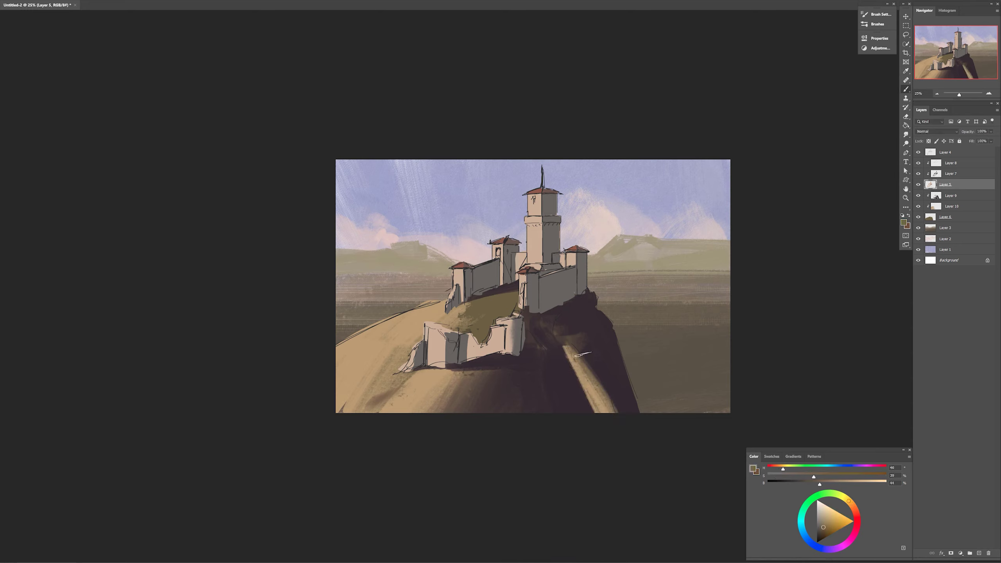
{"action": "left_click", "coordinate": [599, 382], "text": "alt"}
{"action": "left_click_drag", "start_coordinate": [586, 359], "coordinate": [620, 411]}
{"action": "left_click_drag", "start_coordinate": [486, 373], "coordinate": [459, 408]}
{"action": "mouse_move", "coordinate": [511, 295]}
{"action": "left_mouse_down"}
{"action": "mouse_move", "coordinate": [472, 323]}
{"action": "mouse_move", "coordinate": [481, 332]}
{"action": "left_mouse_up"}
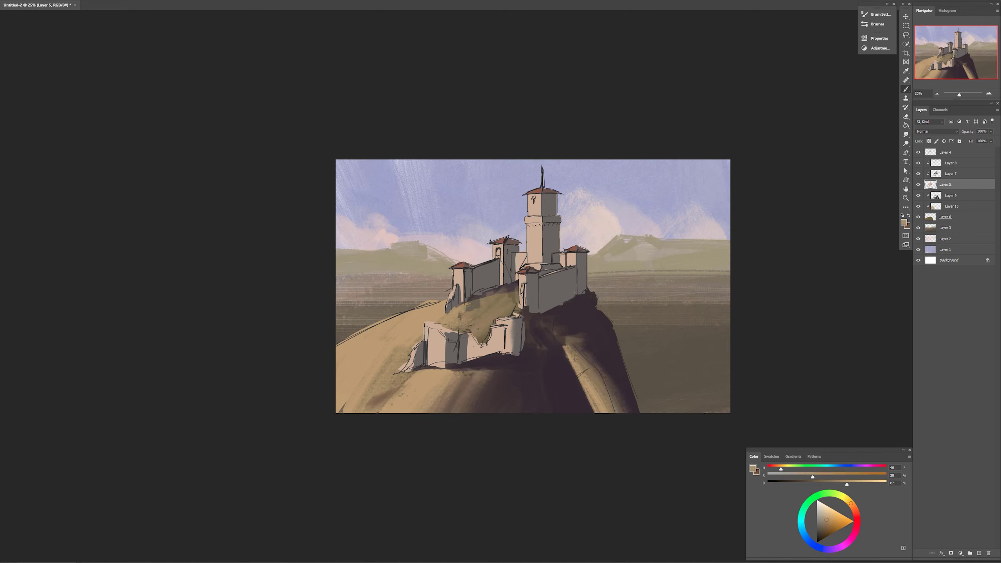
- Erase the new tan strokes from the cliff ridge and the slope below the front wall
{"action": "key", "text": "e"}
{"action": "left_click_drag", "start_coordinate": [568, 367], "coordinate": [595, 412]}
{"action": "mouse_move", "coordinate": [579, 355]}
{"action": "left_mouse_down"}
{"action": "mouse_move", "coordinate": [587, 343]}
{"action": "mouse_move", "coordinate": [604, 405]}
{"action": "left_mouse_up"}
{"action": "left_click_drag", "start_coordinate": [482, 398], "coordinate": [486, 377]}
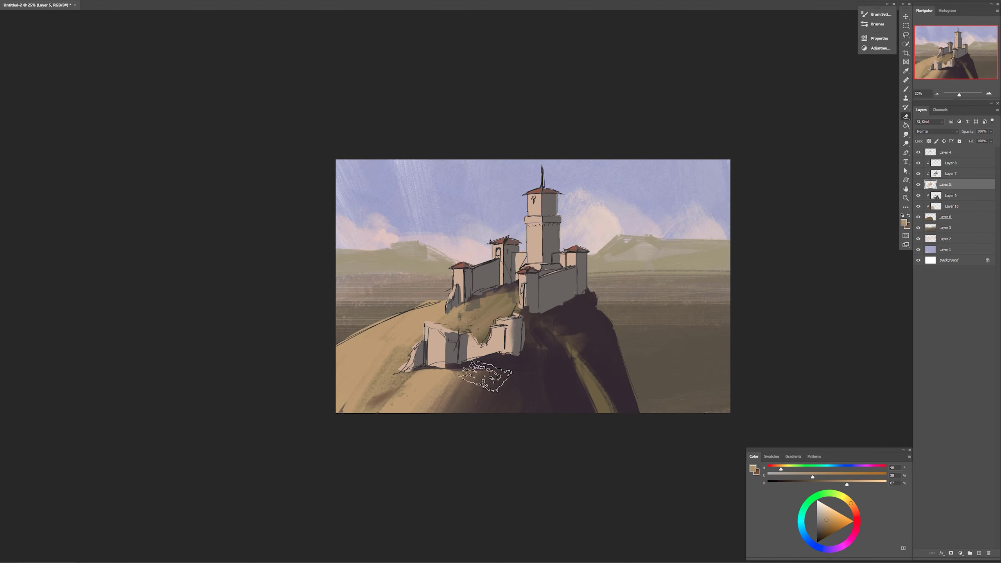
- On the clipped sunlit hill layer, paint a narrow tan highlight down the cliff ridge
{"action": "left_click", "coordinate": [949, 195]}
{"action": "left_click", "coordinate": [948, 206]}
{"action": "left_click", "coordinate": [917, 207]}
{"action": "key", "text": "b"}
{"action": "left_click_drag", "start_coordinate": [569, 347], "coordinate": [607, 413]}
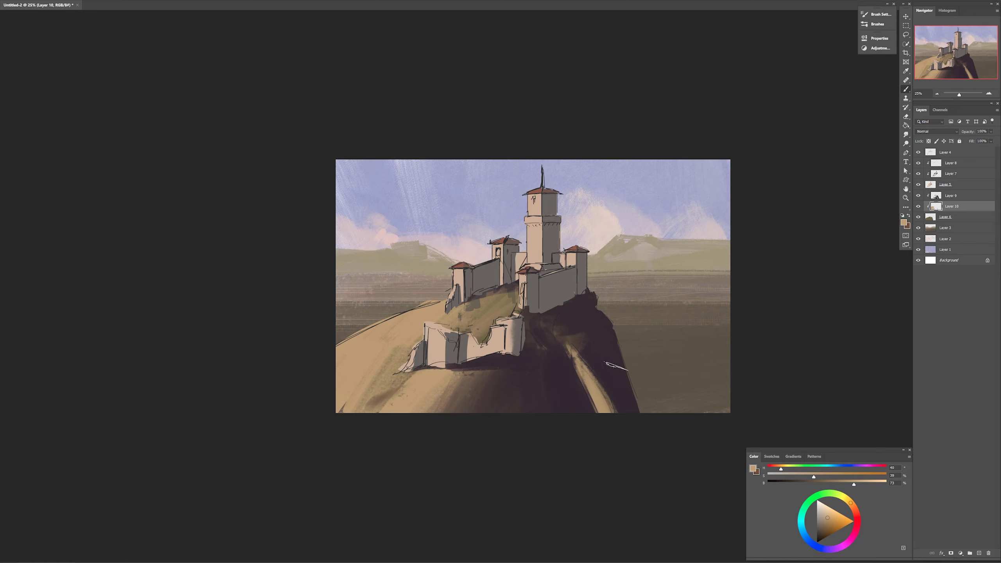
- Add a layer above the ground layer and paint dark olive-brown shading across the plain on both sides of the hill
{"action": "right_click", "coordinate": [669, 361]}
{"action": "left_click", "coordinate": [688, 378]}
{"action": "left_click", "coordinate": [704, 377], "text": "alt"}
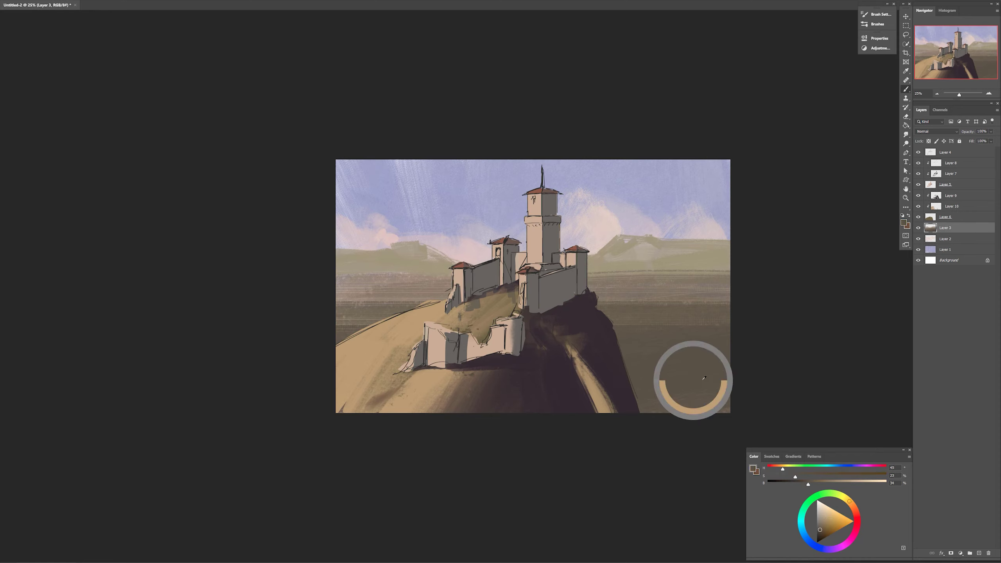
{"action": "left_click", "coordinate": [979, 553]}
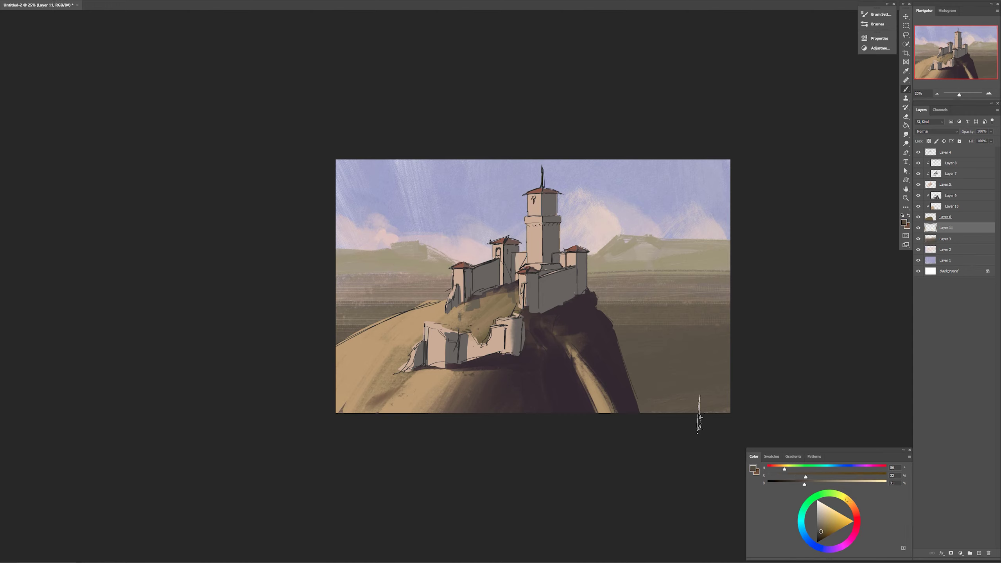
{"action": "left_click_drag", "start_coordinate": [650, 388], "coordinate": [756, 353]}
{"action": "left_click_drag", "start_coordinate": [670, 406], "coordinate": [804, 402]}
{"action": "left_click_drag", "start_coordinate": [800, 325], "coordinate": [616, 323]}
{"action": "left_click_drag", "start_coordinate": [805, 484], "coordinate": [799, 483]}
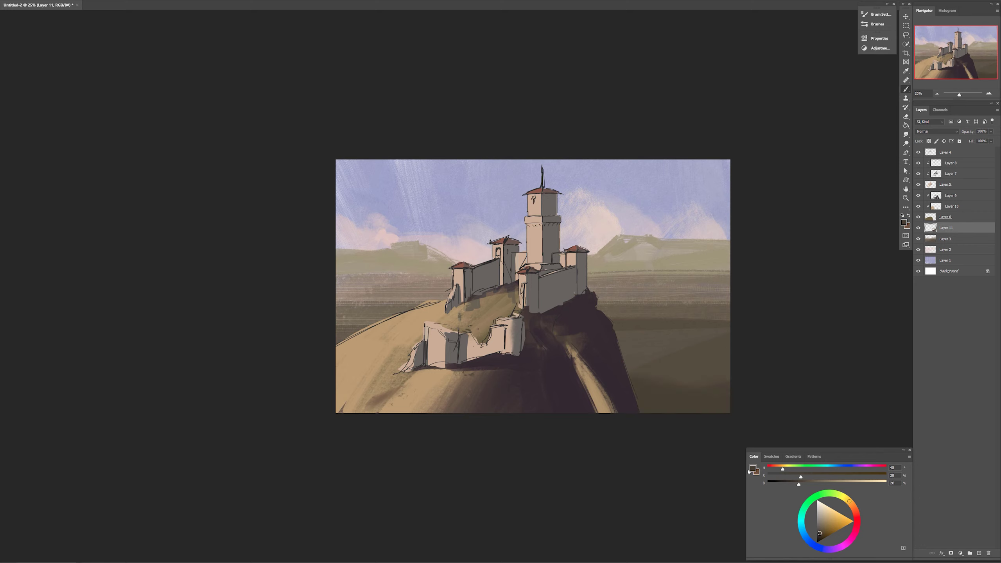
{"action": "left_click", "coordinate": [391, 320], "text": "alt"}
{"action": "left_click_drag", "start_coordinate": [391, 319], "coordinate": [337, 319]}
- On the ground layer, repaint the distant hill right of the castle and the plain at its foot in muted olive
{"action": "right_click", "coordinate": [689, 265], "text": "ctrl"}
{"action": "left_click", "coordinate": [710, 271]}
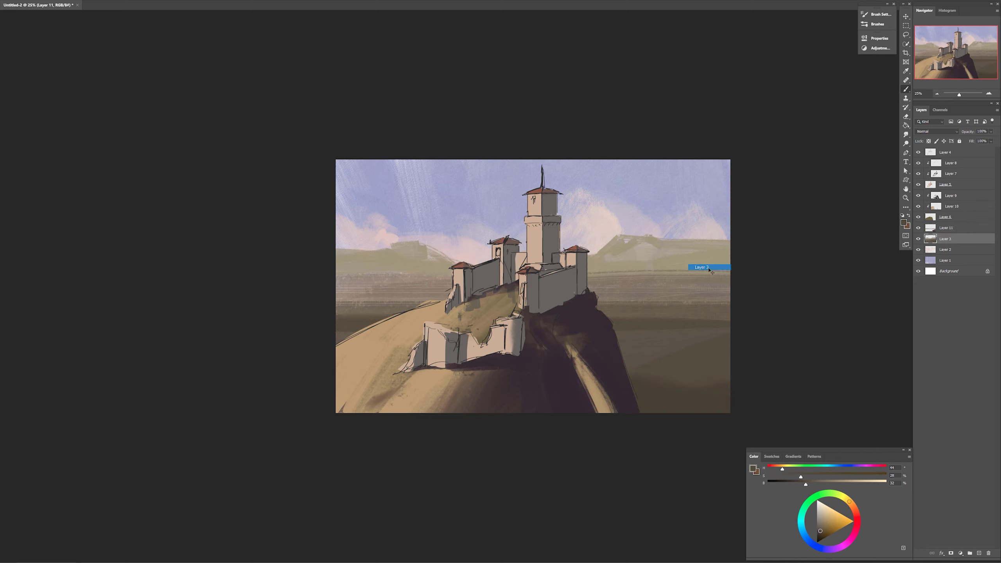
{"action": "left_click", "coordinate": [654, 262], "text": "alt"}
{"action": "left_click", "coordinate": [646, 276], "text": "alt"}
{"action": "left_click_drag", "start_coordinate": [657, 275], "coordinate": [592, 278]}
{"action": "key", "text": "ctrl+z"}
{"action": "left_click_drag", "start_coordinate": [846, 484], "coordinate": [803, 484]}
{"action": "left_click_drag", "start_coordinate": [618, 256], "coordinate": [693, 259]}
- Add a layer above the plain shading and paint dark brown bushes in the plain's near right corner, trimming their edges with the eraser
{"action": "left_click", "coordinate": [634, 225], "text": "alt"}
{"action": "left_click", "coordinate": [950, 195]}
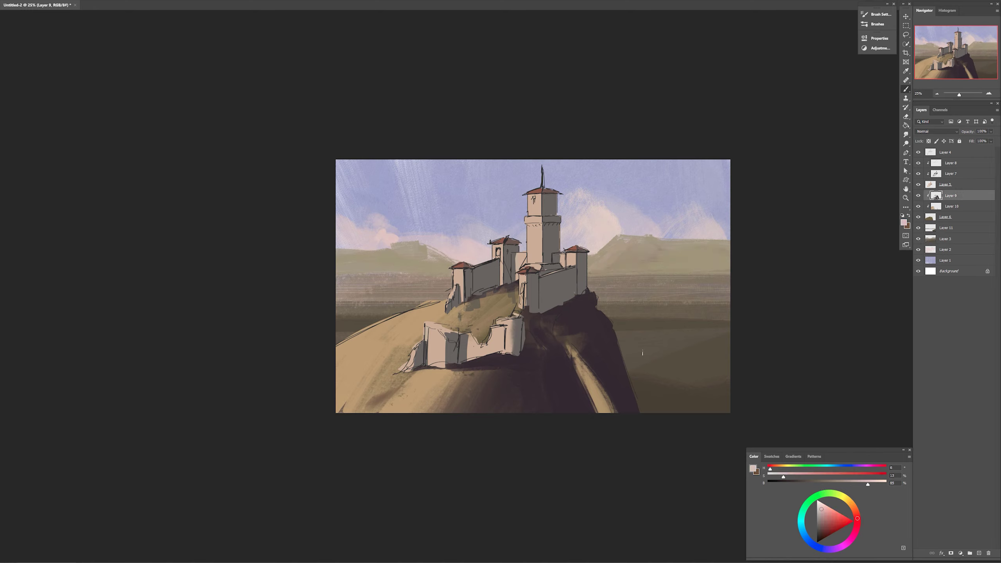
{"action": "key", "text": "alt+bracketleft"}
{"action": "key", "text": "alt+bracketleft"}
{"action": "key", "text": "alt+bracketleft"}
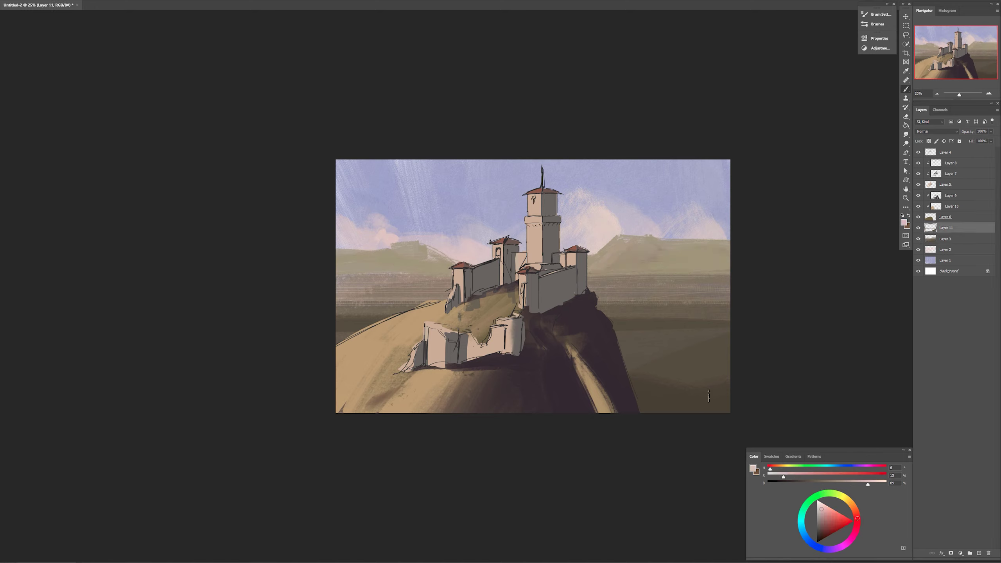
{"action": "left_click", "coordinate": [693, 400], "text": "alt"}
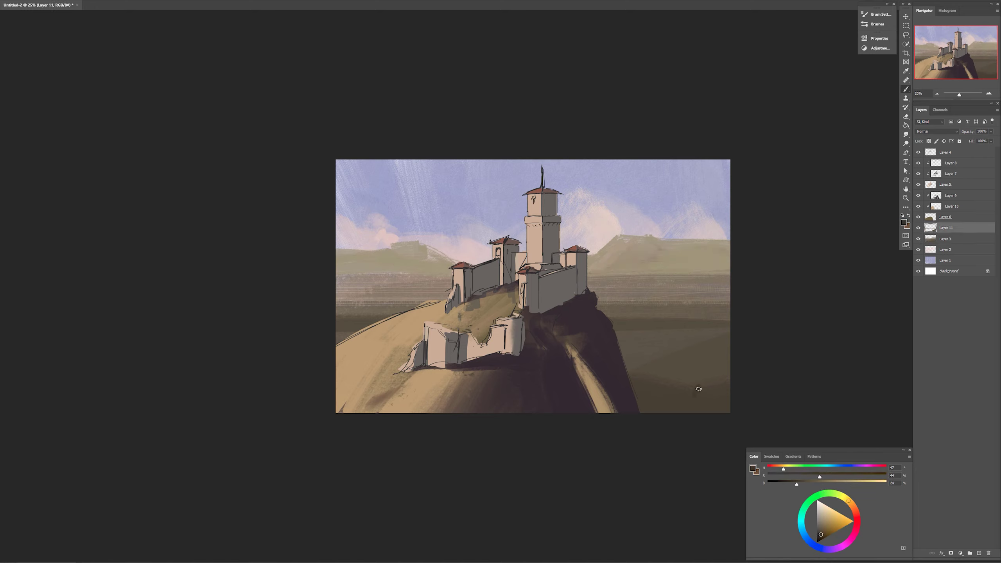
{"action": "key", "text": "ctrl+z"}
{"action": "key", "text": "ctrl+shift+alt+n"}
{"action": "mouse_move", "coordinate": [729, 406]}
{"action": "left_mouse_down"}
{"action": "mouse_move", "coordinate": [708, 416]}
{"action": "mouse_move", "coordinate": [690, 408]}
{"action": "mouse_move", "coordinate": [707, 377]}
{"action": "mouse_move", "coordinate": [702, 359]}
{"action": "mouse_move", "coordinate": [669, 351]}
{"action": "mouse_move", "coordinate": [643, 365]}
{"action": "mouse_move", "coordinate": [679, 383]}
{"action": "mouse_move", "coordinate": [719, 371]}
{"action": "mouse_move", "coordinate": [661, 409]}
{"action": "mouse_move", "coordinate": [716, 365]}
{"action": "mouse_move", "coordinate": [652, 370]}
{"action": "mouse_move", "coordinate": [683, 377]}
{"action": "left_mouse_up"}
{"action": "key", "text": "e"}
{"action": "key", "text": "b"}
{"action": "key", "text": "e"}
{"action": "key", "text": "b"}
{"action": "key", "text": "e"}
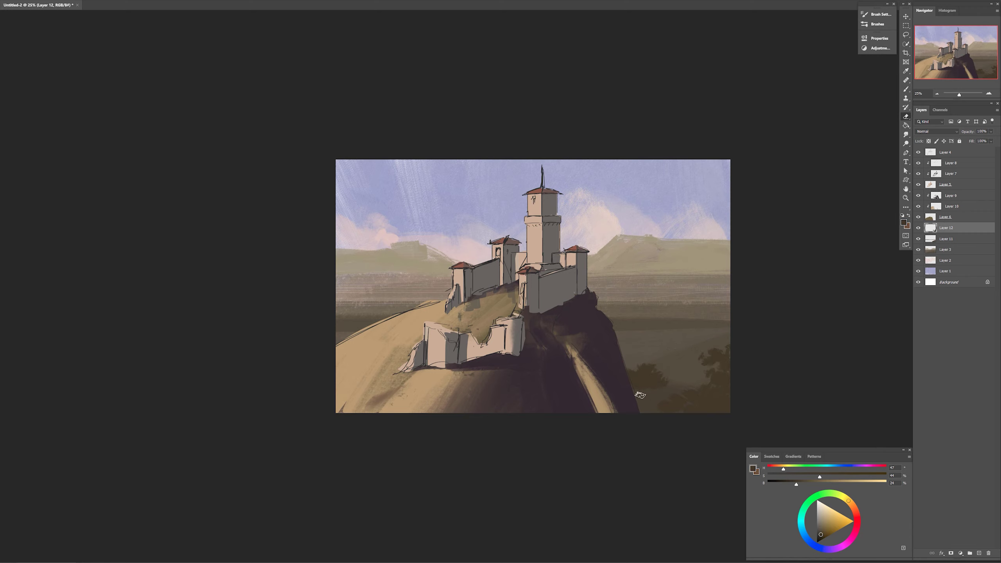
{"action": "key", "text": "b"}
{"action": "right_click", "coordinate": [683, 354]}
{"action": "double_click", "coordinate": [784, 393]}
{"action": "left_click_drag", "start_coordinate": [797, 486], "coordinate": [790, 486]}
{"action": "left_click_drag", "start_coordinate": [704, 401], "coordinate": [687, 402]}
{"action": "left_click_drag", "start_coordinate": [717, 399], "coordinate": [729, 381]}
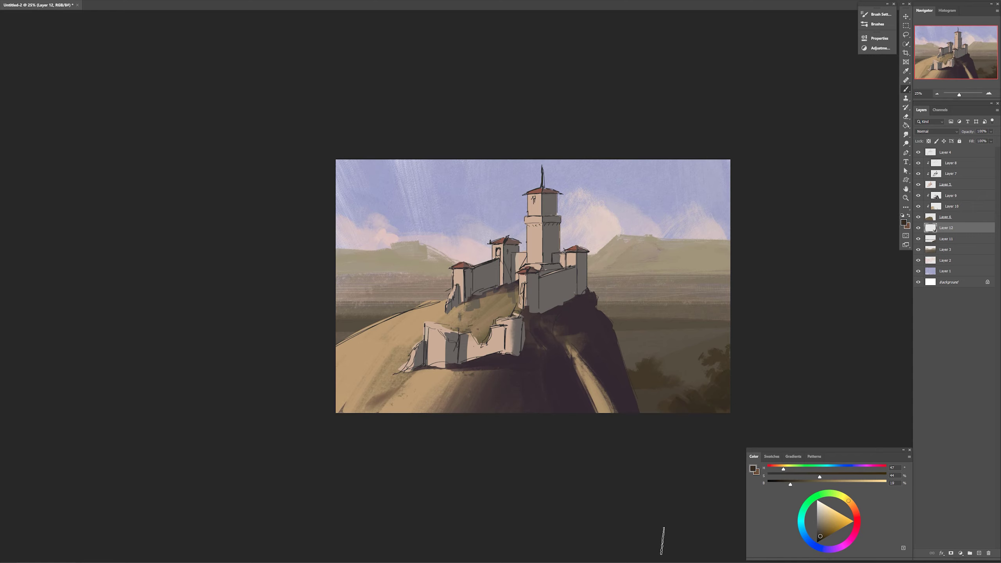
{"action": "key", "text": "ctrl+z"}
{"action": "key", "text": "ctrl+z"}
{"action": "right_click", "coordinate": [709, 332]}
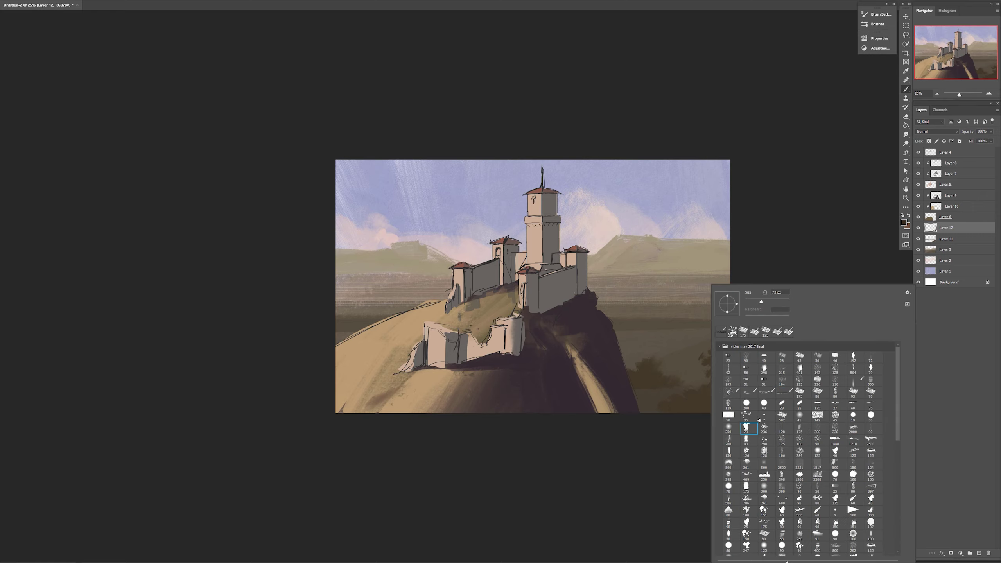
{"action": "left_click", "coordinate": [643, 412]}
- Adjust the bush layer's tones with Levels, shift its hue and lower its saturation with Hue/Saturation
{"action": "key", "text": "ctrl+l"}
{"action": "left_click_drag", "start_coordinate": [76, 184], "coordinate": [81, 187]}
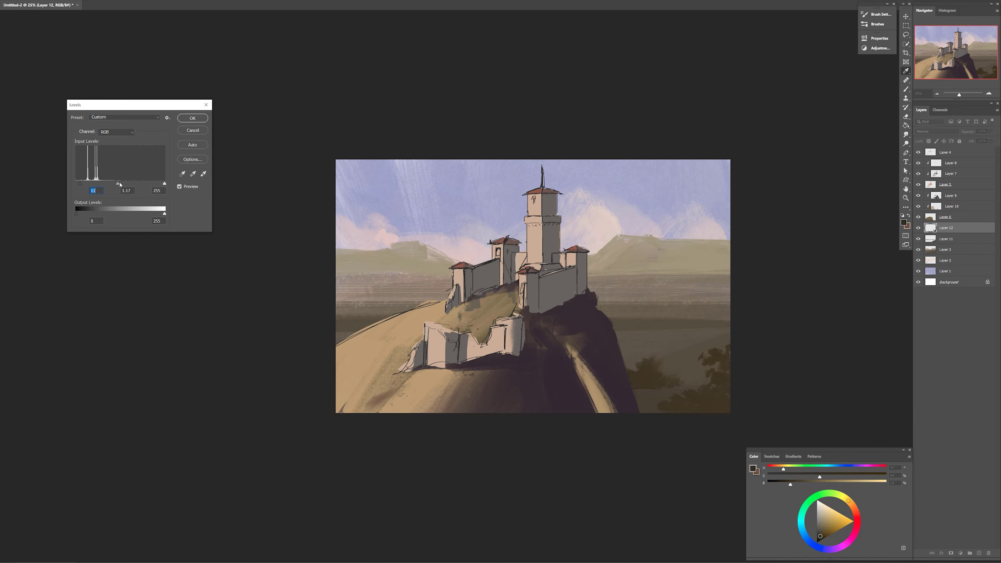
{"action": "left_click", "coordinate": [193, 118]}
{"action": "key", "text": "ctrl+u"}
{"action": "left_click_drag", "start_coordinate": [306, 160], "coordinate": [297, 177]}
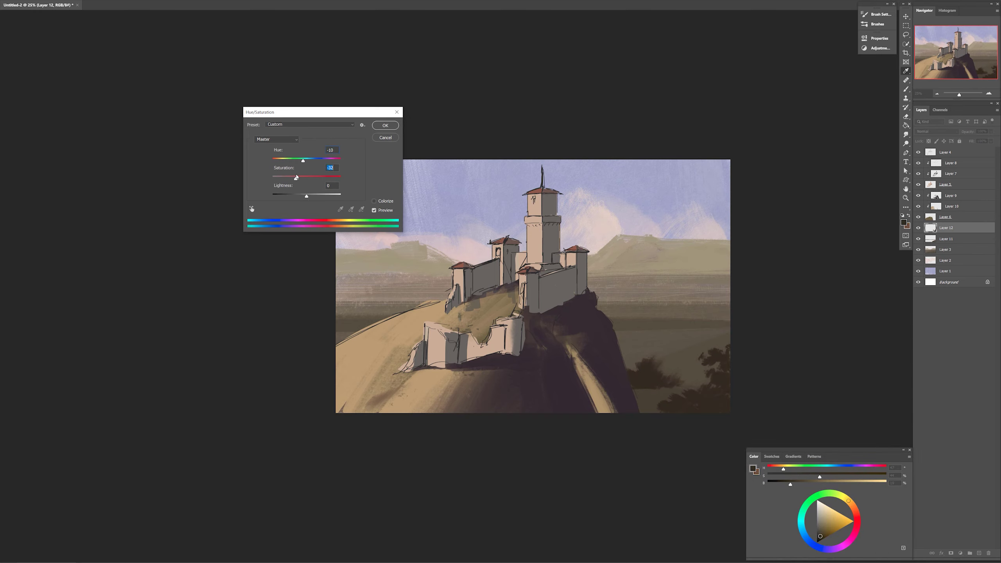
{"action": "key", "text": "Return"}
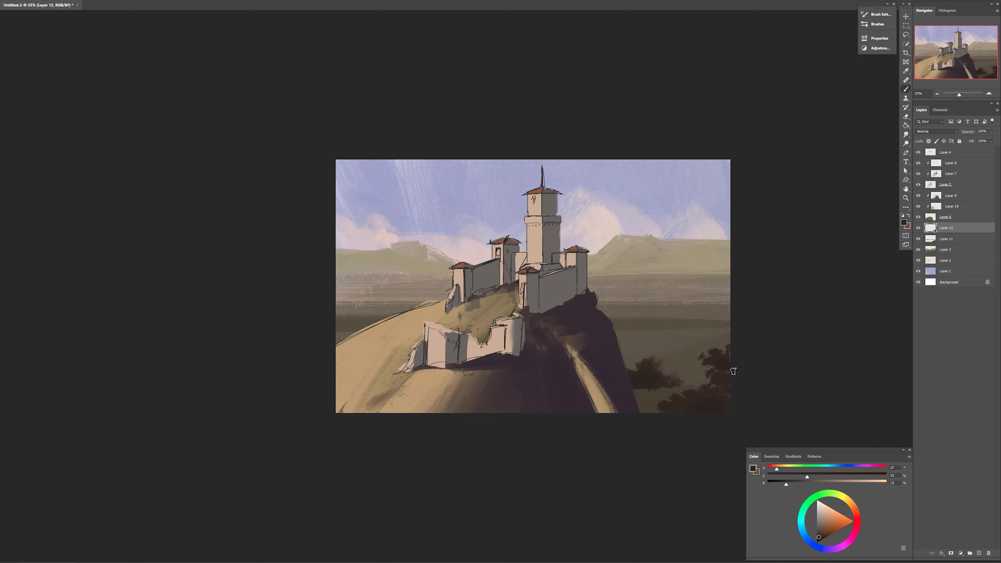
- Trim the underside of the bush at the plain's right edge with the eraser and touch it up in sampled dark brown
{"action": "key", "text": "e"}
{"action": "left_click_drag", "start_coordinate": [717, 377], "coordinate": [724, 378]}
{"action": "key", "text": "b"}
{"action": "left_click", "coordinate": [725, 357], "text": "alt"}
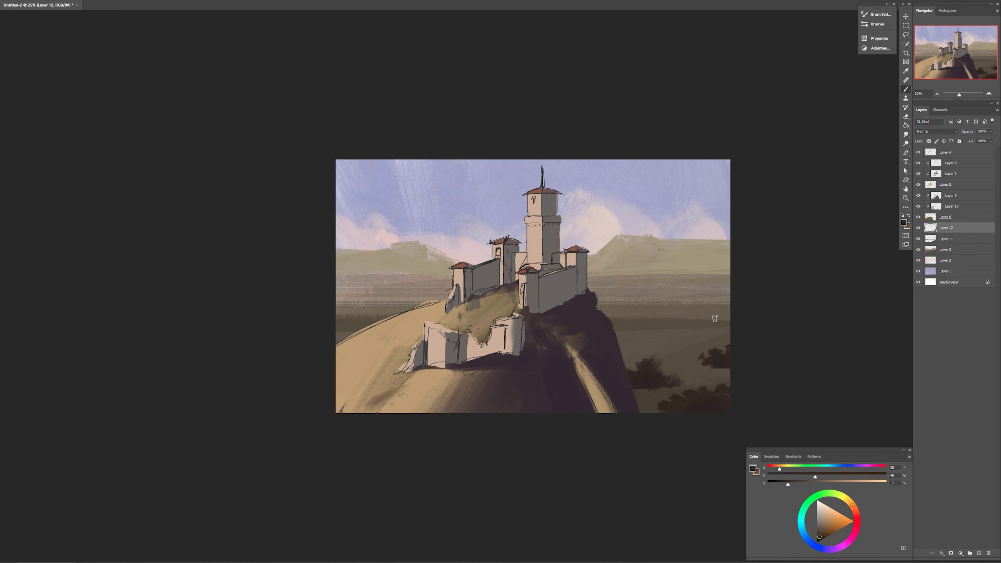
- Paint an olive-brown line of distant trees along the foot of the far hills on both sides of the castle
{"action": "left_click", "coordinate": [687, 280], "text": "alt"}
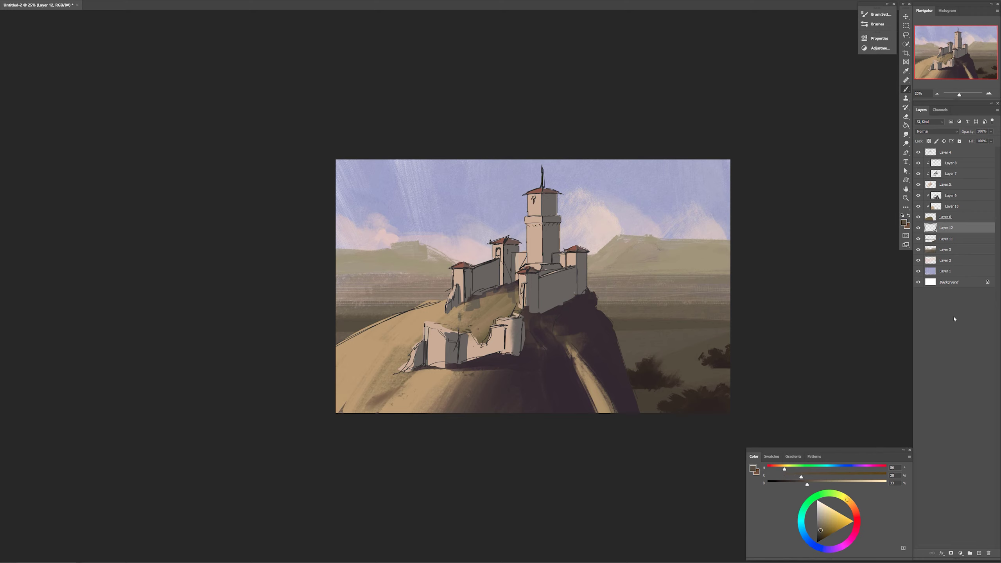
{"action": "right_click", "coordinate": [677, 283]}
{"action": "left_click", "coordinate": [805, 466]}
{"action": "left_click_drag", "start_coordinate": [654, 269], "coordinate": [730, 276]}
{"action": "left_click_drag", "start_coordinate": [652, 274], "coordinate": [636, 280]}
{"action": "left_click_drag", "start_coordinate": [714, 274], "coordinate": [728, 267]}
{"action": "left_click_drag", "start_coordinate": [728, 268], "coordinate": [673, 264]}
{"action": "key", "text": "e"}
{"action": "left_click_drag", "start_coordinate": [661, 281], "coordinate": [691, 282]}
{"action": "key", "text": "b"}
{"action": "left_click_drag", "start_coordinate": [594, 272], "coordinate": [590, 278]}
{"action": "left_click_drag", "start_coordinate": [450, 274], "coordinate": [329, 273]}
{"action": "key", "text": "ctrl+space"}
{"action": "left_click", "coordinate": [417, 276]}
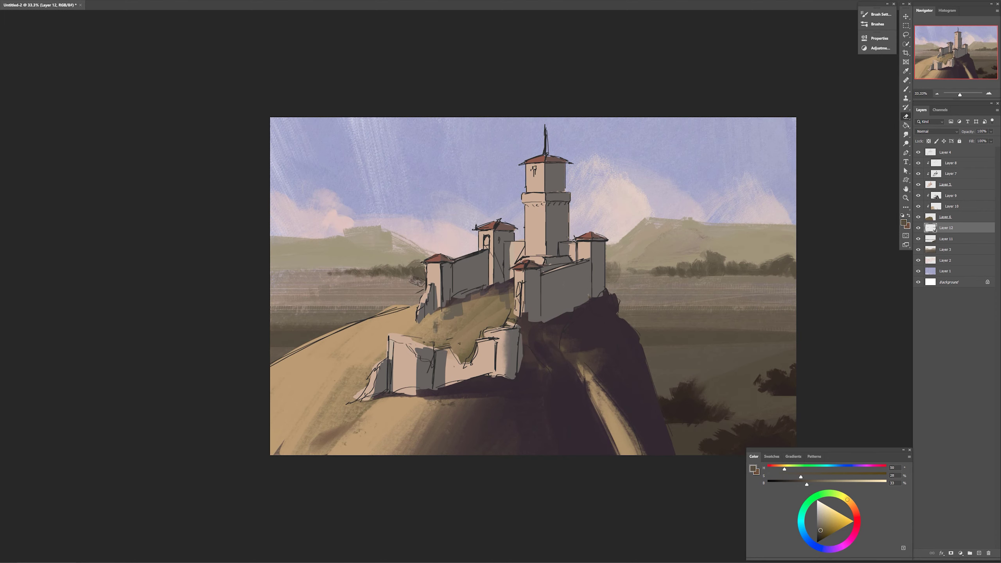
- Adjust the sampled olive tone and refine the lower edge of the distant tree line right of the castle
{"action": "left_click", "coordinate": [394, 281], "text": "alt"}
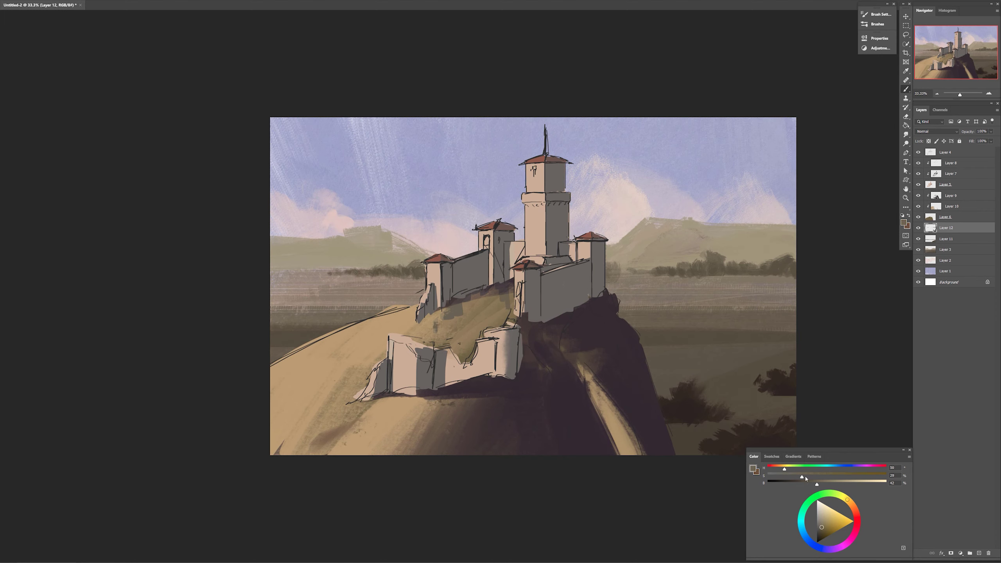
{"action": "right_click", "coordinate": [729, 270]}
{"action": "double_click", "coordinate": [902, 431]}
{"action": "left_click", "coordinate": [741, 271], "text": "alt"}
{"action": "left_click_drag", "start_coordinate": [743, 276], "coordinate": [777, 277]}
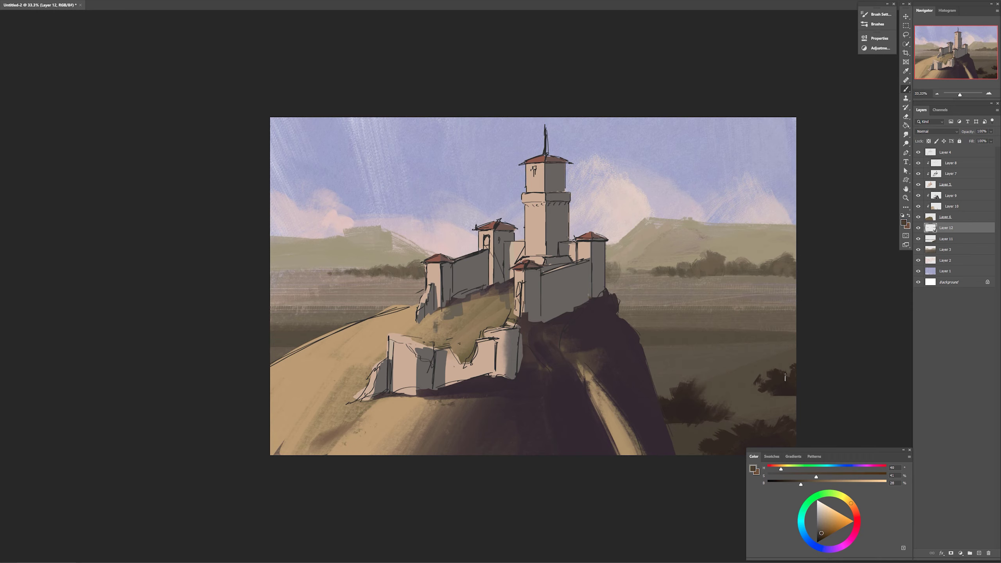
- On the plain shading layer, paint broad dark reddish-brown shadow across the plain right of the hill, including a dark mound beside the cliff
{"action": "left_click", "coordinate": [733, 333], "text": "alt"}
{"action": "left_click_drag", "start_coordinate": [802, 484], "coordinate": [795, 484]}
{"action": "left_click", "coordinate": [946, 239]}
{"action": "left_click_drag", "start_coordinate": [681, 432], "coordinate": [793, 407]}
{"action": "key", "text": "ctrl+z"}
{"action": "left_click_drag", "start_coordinate": [811, 476], "coordinate": [775, 468]}
{"action": "left_click_drag", "start_coordinate": [634, 365], "coordinate": [794, 337]}
{"action": "left_click_drag", "start_coordinate": [624, 388], "coordinate": [794, 349]}
{"action": "mouse_move", "coordinate": [647, 367]}
{"action": "left_mouse_down"}
{"action": "mouse_move", "coordinate": [768, 328]}
{"action": "mouse_move", "coordinate": [796, 358]}
{"action": "mouse_move", "coordinate": [789, 406]}
{"action": "left_mouse_up"}
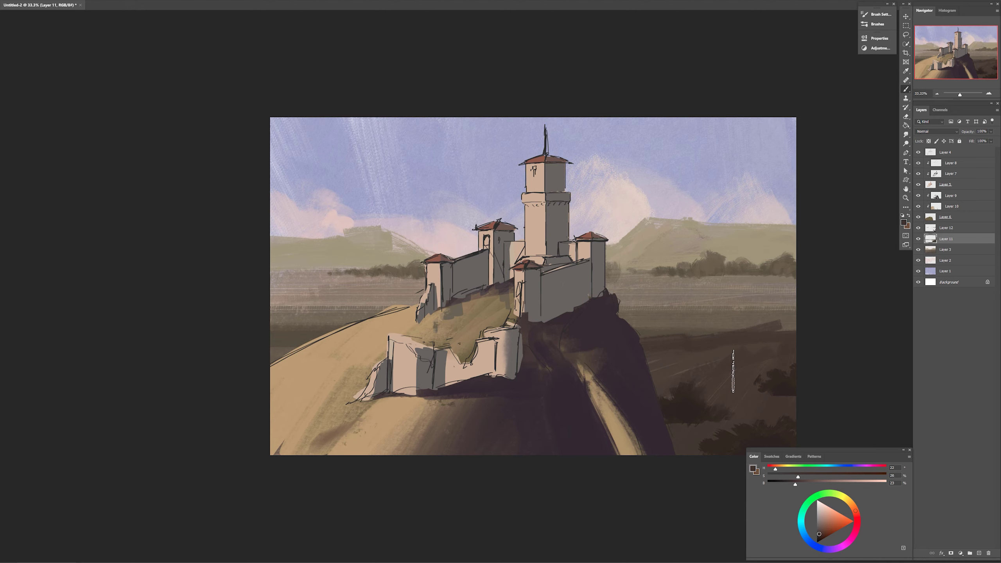
{"action": "left_click_drag", "start_coordinate": [628, 320], "coordinate": [683, 328]}
- Mirror the canvas horizontally to check the composition and restore the original orientation
{"action": "key", "text": "r"}
{"action": "key", "text": "ctrl+shift+h"}
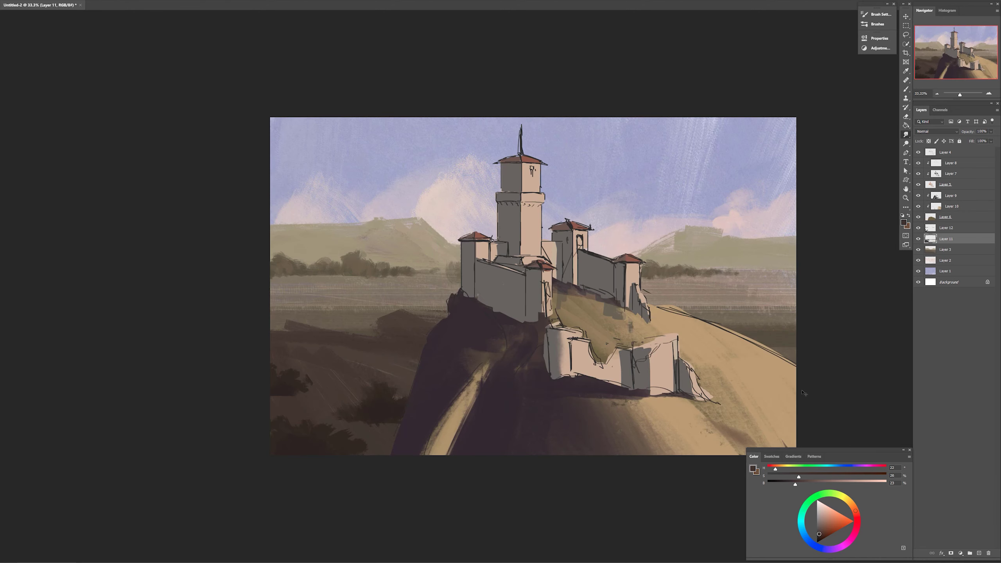
{"action": "key", "text": "ctrl+shift+h"}
- Paint over the hard dark band at the plain's right edge and soften the shading with the eraser
{"action": "key", "text": "b"}
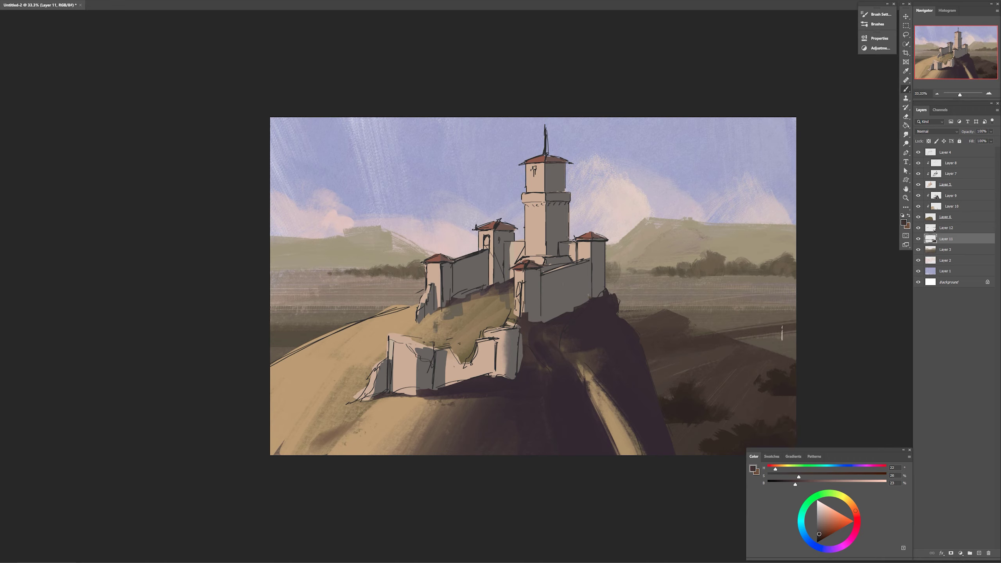
{"action": "left_click", "coordinate": [782, 341], "text": "alt"}
{"action": "mouse_move", "coordinate": [782, 333]}
{"action": "left_mouse_down"}
{"action": "mouse_move", "coordinate": [745, 341]}
{"action": "mouse_move", "coordinate": [796, 336]}
{"action": "left_mouse_up"}
{"action": "key", "text": "e"}
{"action": "left_click_drag", "start_coordinate": [758, 415], "coordinate": [762, 421]}
{"action": "key", "text": "b"}
- Paint a darker, more saturated brown between the foreground bushes right of the hill, undoing the last strokes
{"action": "left_click", "coordinate": [763, 418], "text": "alt"}
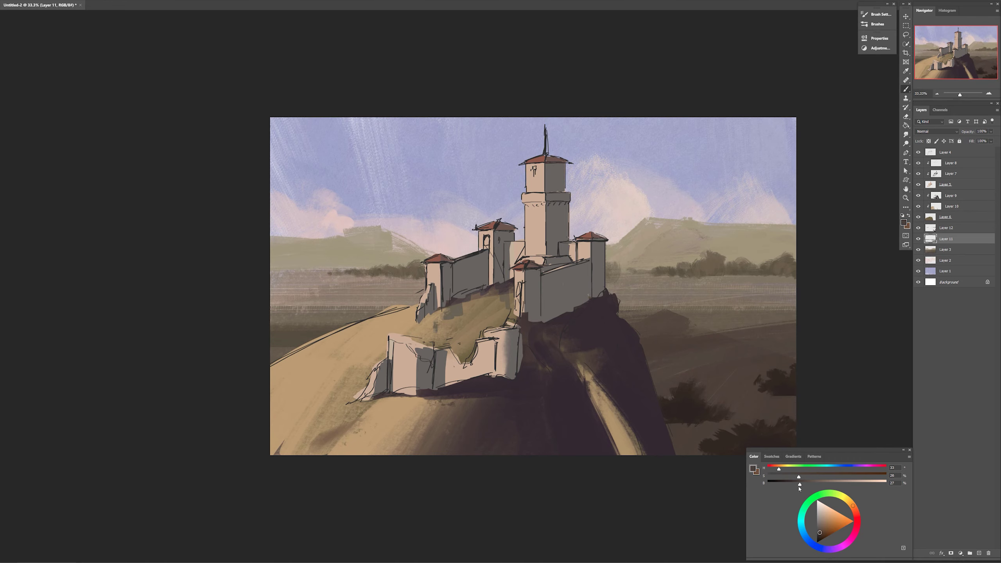
{"action": "left_click_drag", "start_coordinate": [800, 488], "coordinate": [791, 484]}
{"action": "left_click_drag", "start_coordinate": [799, 477], "coordinate": [806, 477]}
{"action": "left_click_drag", "start_coordinate": [737, 425], "coordinate": [686, 433]}
{"action": "left_click_drag", "start_coordinate": [794, 398], "coordinate": [705, 394]}
{"action": "left_click_drag", "start_coordinate": [704, 443], "coordinate": [673, 449]}
{"action": "left_click_drag", "start_coordinate": [334, 332], "coordinate": [273, 351]}
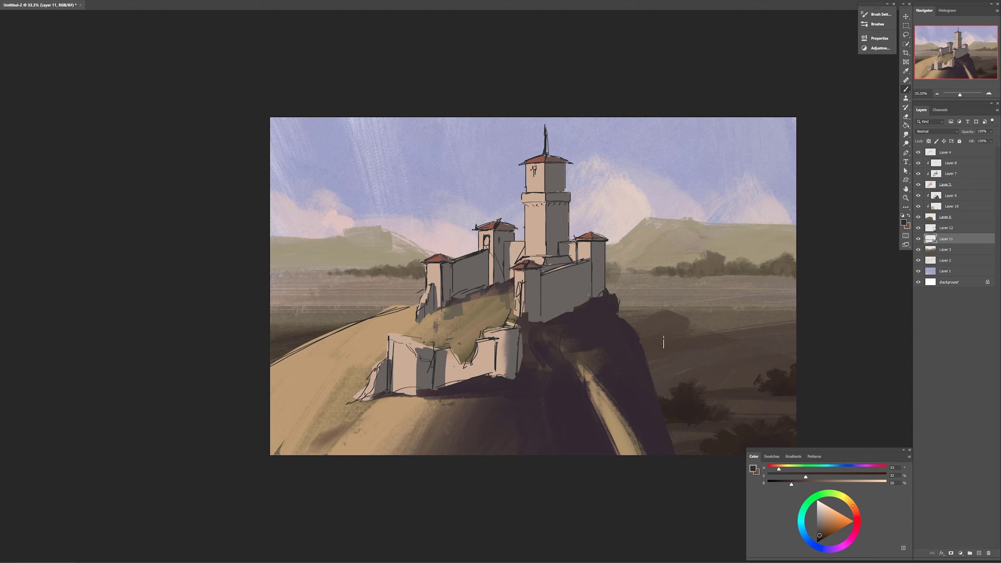
{"action": "key", "text": "ctrl+z"}
{"action": "key", "text": "ctrl+z"}
- Paint muted mauve streaks of ground between the bushes and across the middle of the right plain
{"action": "left_click", "coordinate": [728, 289], "text": "alt"}
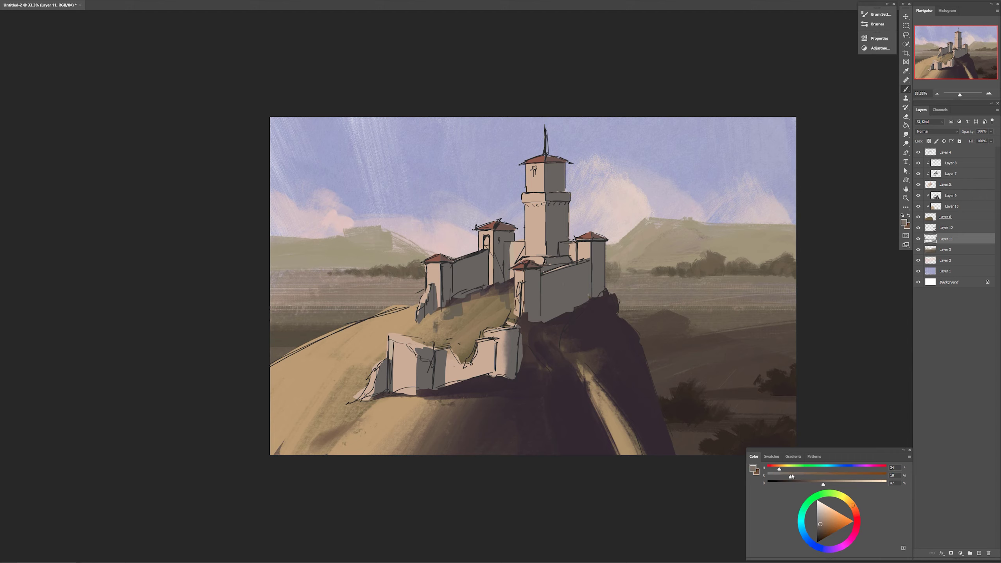
{"action": "left_click_drag", "start_coordinate": [792, 476], "coordinate": [786, 477]}
{"action": "left_click_drag", "start_coordinate": [715, 400], "coordinate": [795, 399]}
{"action": "left_click_drag", "start_coordinate": [823, 484], "coordinate": [803, 484]}
{"action": "key", "text": "ctrl+z"}
{"action": "left_click_drag", "start_coordinate": [735, 397], "coordinate": [795, 399]}
{"action": "left_click_drag", "start_coordinate": [702, 310], "coordinate": [795, 310]}
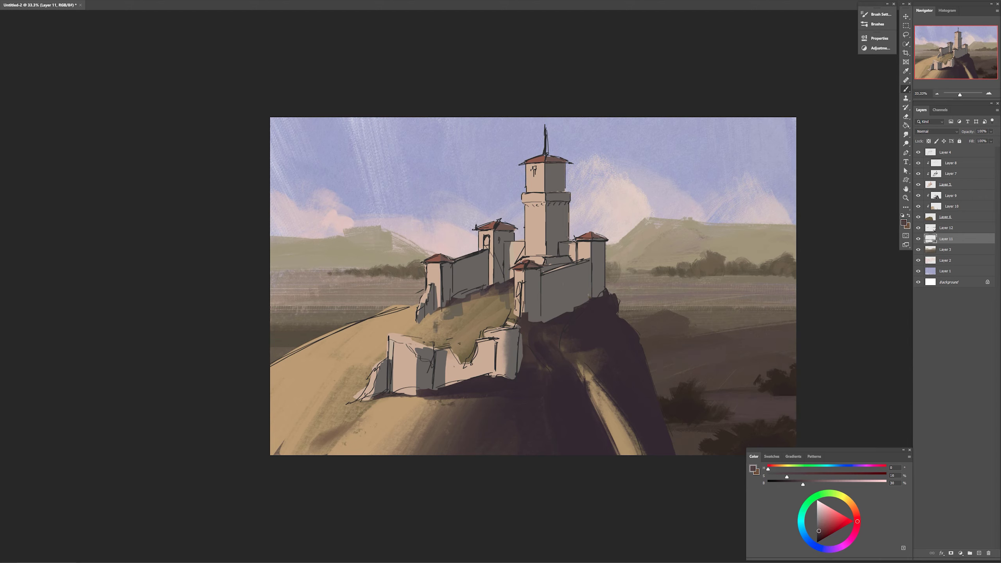
- Paint a low olive-brown strip of vegetation in the plain just right of the castle walls
{"action": "left_click", "coordinate": [681, 320], "text": "alt"}
{"action": "left_click_drag", "start_coordinate": [613, 290], "coordinate": [667, 276]}
{"action": "mouse_move", "coordinate": [609, 292]}
{"action": "left_mouse_down"}
{"action": "mouse_move", "coordinate": [696, 278]}
{"action": "mouse_move", "coordinate": [800, 287]}
{"action": "mouse_move", "coordinate": [650, 288]}
{"action": "left_mouse_up"}
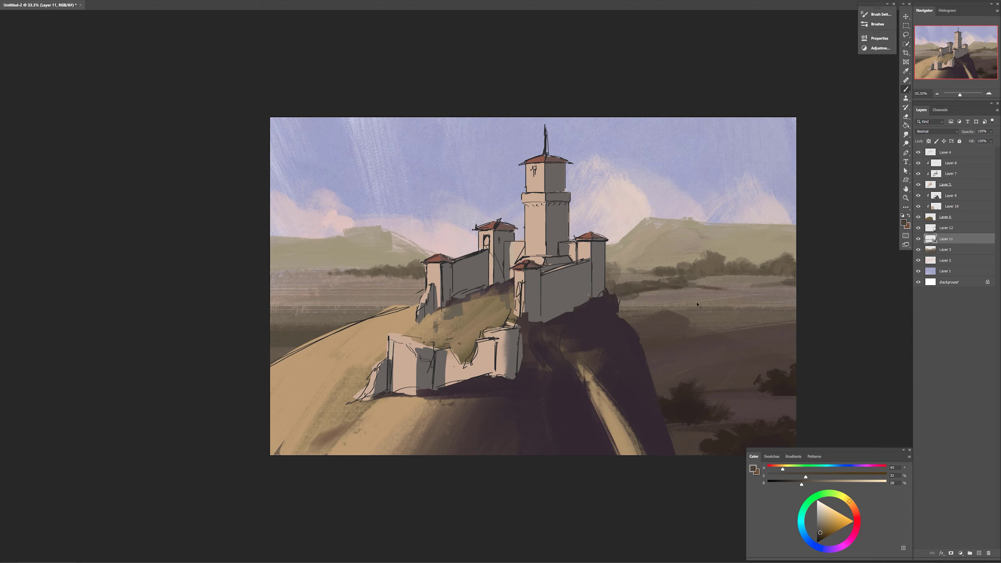
- On the bush layer, darken the base of the bush at the right edge in near-black with a larger brush, undoing the last stroke
{"action": "left_click", "coordinate": [773, 384], "text": "alt"}
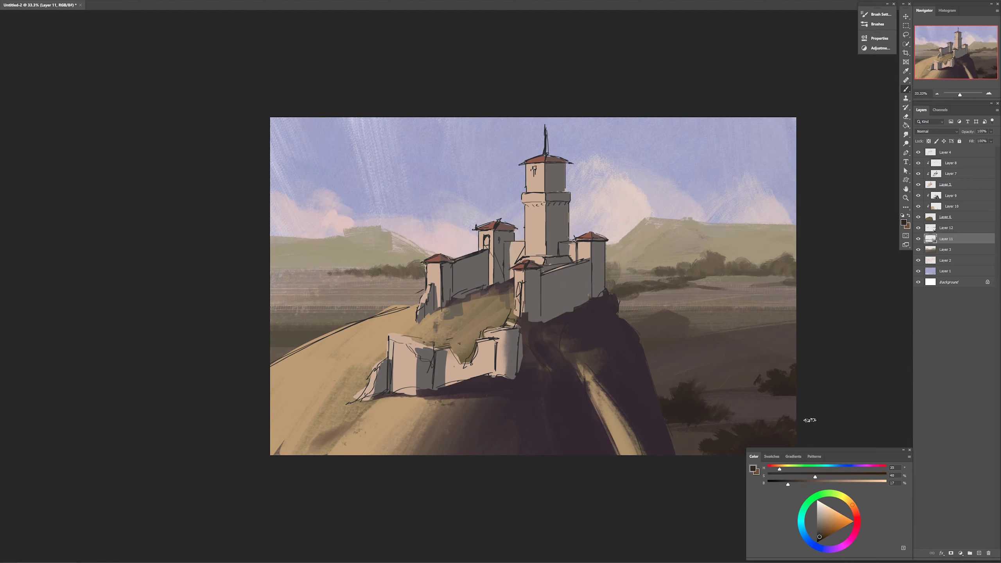
{"action": "left_click_drag", "start_coordinate": [788, 484], "coordinate": [782, 485]}
{"action": "left_click", "coordinate": [791, 381], "text": "ctrl"}
{"action": "key", "text": "bracketright"}
{"action": "key", "text": "bracketright"}
{"action": "key", "text": "bracketright"}
{"action": "left_click_drag", "start_coordinate": [783, 392], "coordinate": [784, 396]}
{"action": "left_click_drag", "start_coordinate": [705, 420], "coordinate": [722, 422]}
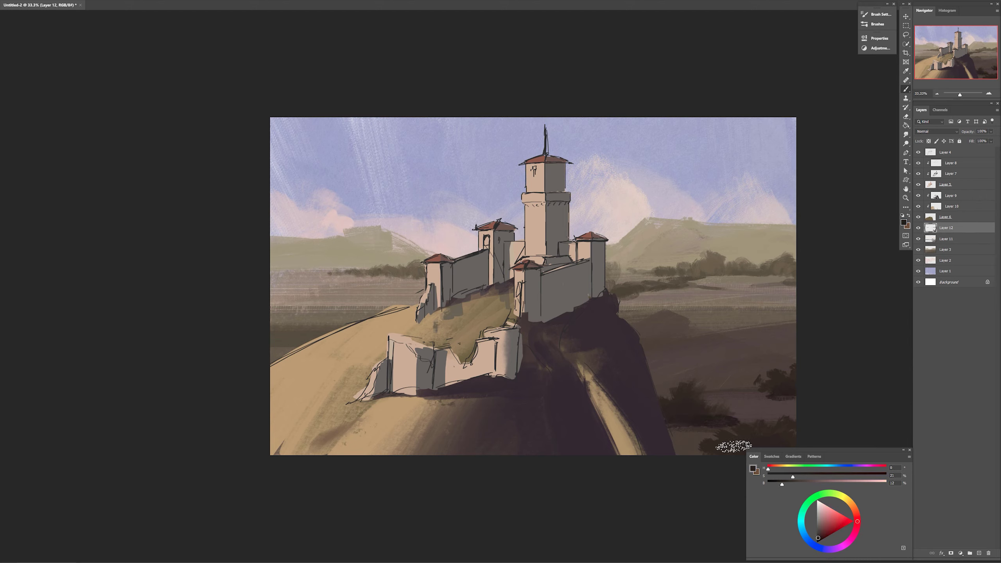
{"action": "key", "text": "ctrl+z"}
- Paint dark purple shadow under and around the foreground bushes right of the hill
{"action": "left_click_drag", "start_coordinate": [781, 484], "coordinate": [787, 484]}
{"action": "left_click_drag", "start_coordinate": [879, 468], "coordinate": [869, 468]}
{"action": "left_click_drag", "start_coordinate": [680, 423], "coordinate": [711, 419]}
{"action": "left_click_drag", "start_coordinate": [775, 393], "coordinate": [795, 394]}
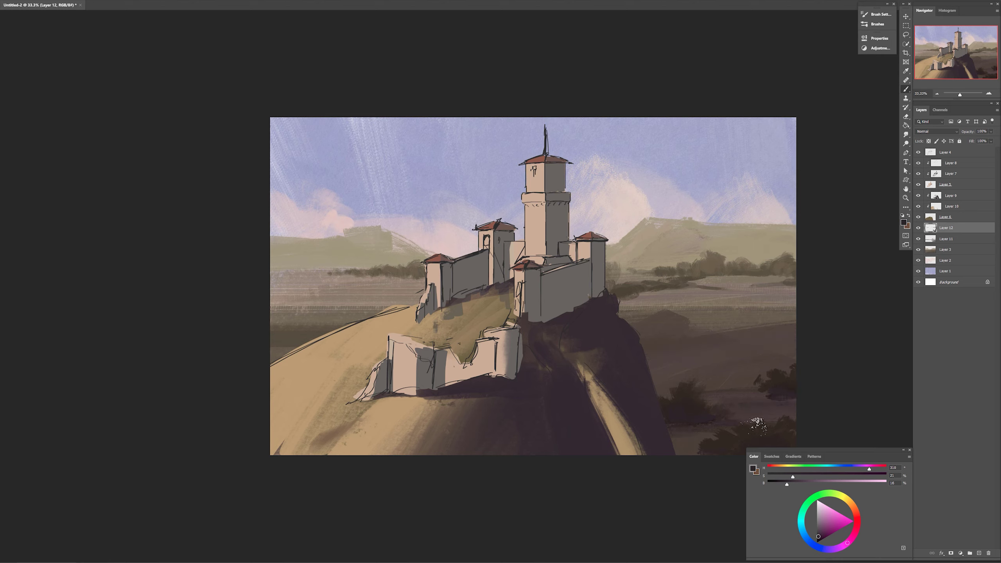
{"action": "left_click", "coordinate": [752, 385]}
- Select the clipped hill shadow layer and shift its hue and saturation towards a warmer tone
{"action": "right_click", "coordinate": [602, 332], "text": "ctrl"}
{"action": "left_click", "coordinate": [616, 337]}
{"action": "key", "text": "ctrl+u"}
{"action": "left_click_drag", "start_coordinate": [308, 160], "coordinate": [316, 169]}
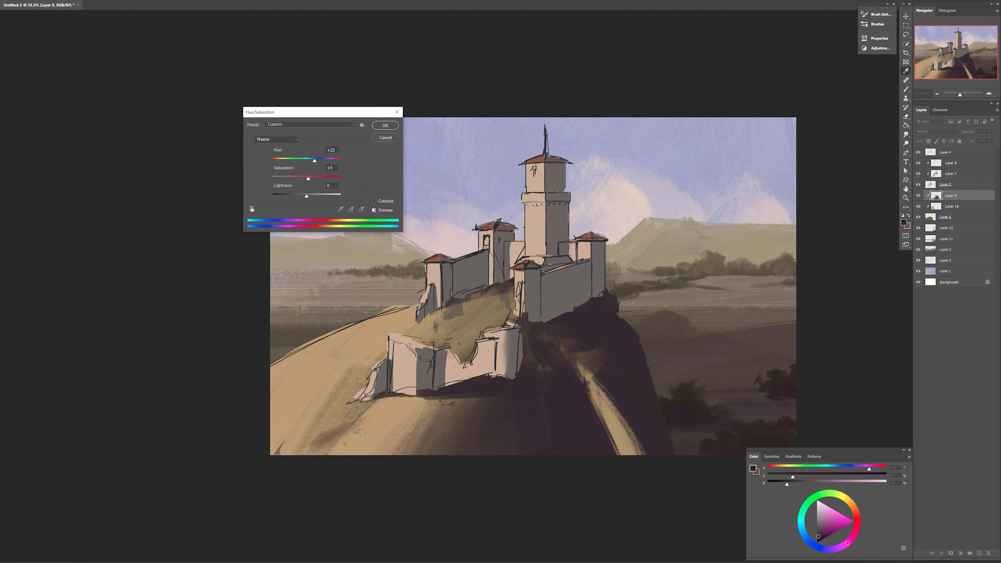
{"action": "left_click", "coordinate": [382, 125]}
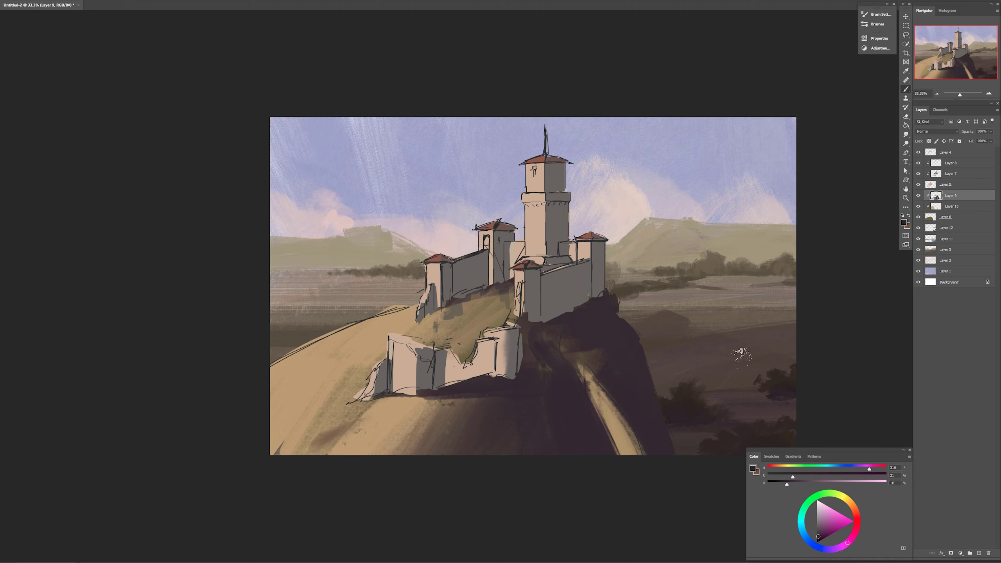
- On the bush layer, paint a brown band of vegetation across the middle of the right plain using a different brush
{"action": "right_click", "coordinate": [767, 366]}
{"action": "double_click", "coordinate": [752, 429]}
{"action": "left_click", "coordinate": [945, 228]}
{"action": "key", "text": "b"}
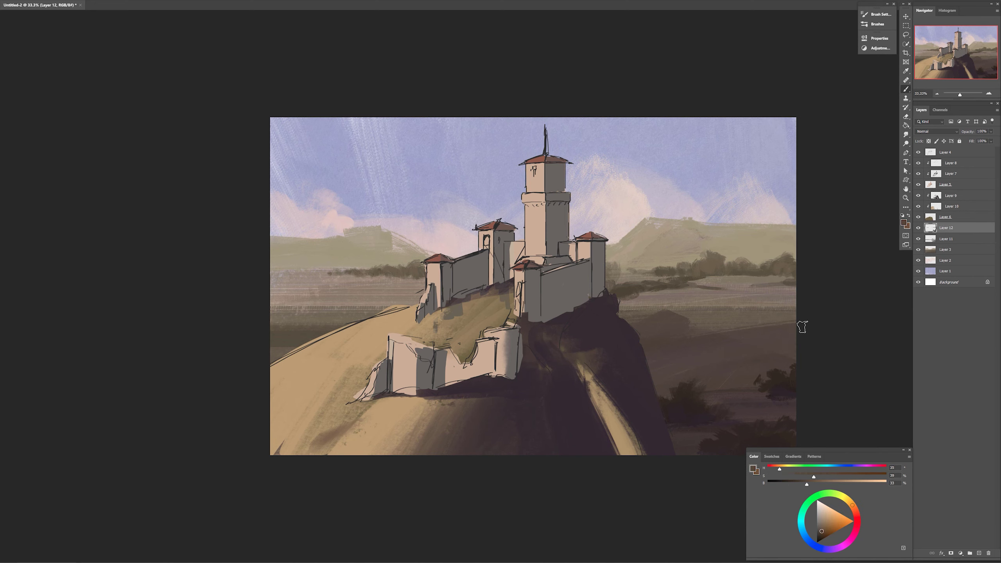
{"action": "right_click", "coordinate": [802, 327]}
{"action": "double_click", "coordinate": [919, 406]}
{"action": "left_click_drag", "start_coordinate": [752, 286], "coordinate": [795, 285]}
{"action": "key", "text": "ctrl+z"}
{"action": "left_click_drag", "start_coordinate": [724, 306], "coordinate": [796, 303]}
{"action": "mouse_move", "coordinate": [732, 302]}
{"action": "left_mouse_down"}
{"action": "mouse_move", "coordinate": [745, 298]}
{"action": "mouse_move", "coordinate": [656, 308]}
{"action": "left_mouse_up"}
- Refine the vegetation on the right plain with sampled ground tones and small strokes below the distant tree line
{"action": "left_click", "coordinate": [765, 300], "text": "alt"}
{"action": "mouse_move", "coordinate": [758, 305]}
{"action": "left_mouse_down"}
{"action": "mouse_move", "coordinate": [716, 307]}
{"action": "mouse_move", "coordinate": [736, 292]}
{"action": "left_mouse_up"}
{"action": "left_click", "coordinate": [733, 300], "text": "alt"}
{"action": "mouse_move", "coordinate": [726, 279]}
{"action": "left_mouse_down"}
{"action": "mouse_move", "coordinate": [784, 279]}
{"action": "mouse_move", "coordinate": [703, 278]}
{"action": "left_mouse_up"}
{"action": "left_click", "coordinate": [691, 282], "text": "alt"}
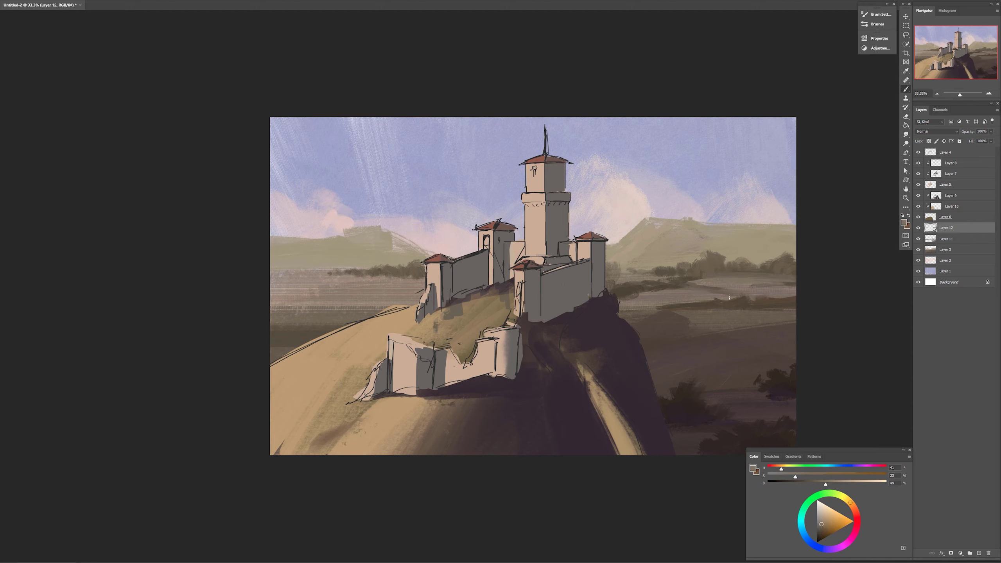
- Paint a dark brown band of vegetation across the plain left of the castle
{"action": "left_click", "coordinate": [668, 413], "text": "alt"}
{"action": "left_click_drag", "start_coordinate": [271, 284], "coordinate": [347, 298]}
{"action": "left_click_drag", "start_coordinate": [299, 286], "coordinate": [395, 299]}
{"action": "left_click", "coordinate": [287, 310], "text": "alt"}
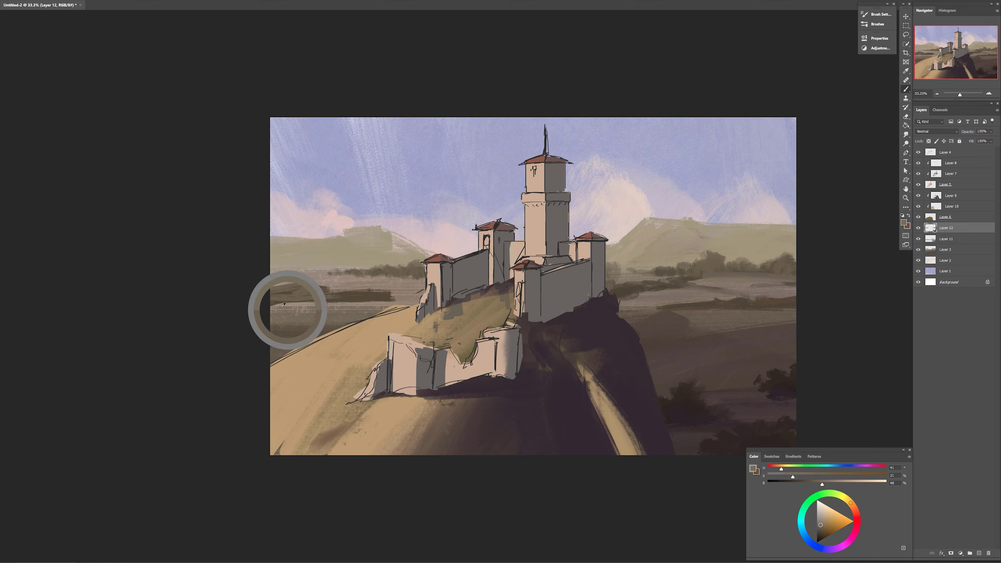
- Shape and soften the left vegetation band with sampled ground colours and the Smudge tool
{"action": "left_click_drag", "start_coordinate": [272, 306], "coordinate": [313, 303]}
{"action": "key", "text": "r"}
{"action": "key", "text": "b"}
{"action": "left_click", "coordinate": [367, 296], "text": "alt"}
{"action": "left_click", "coordinate": [376, 295], "text": "alt"}
{"action": "key", "text": "r"}
{"action": "key", "text": "b"}
{"action": "left_click", "coordinate": [384, 296], "text": "alt"}
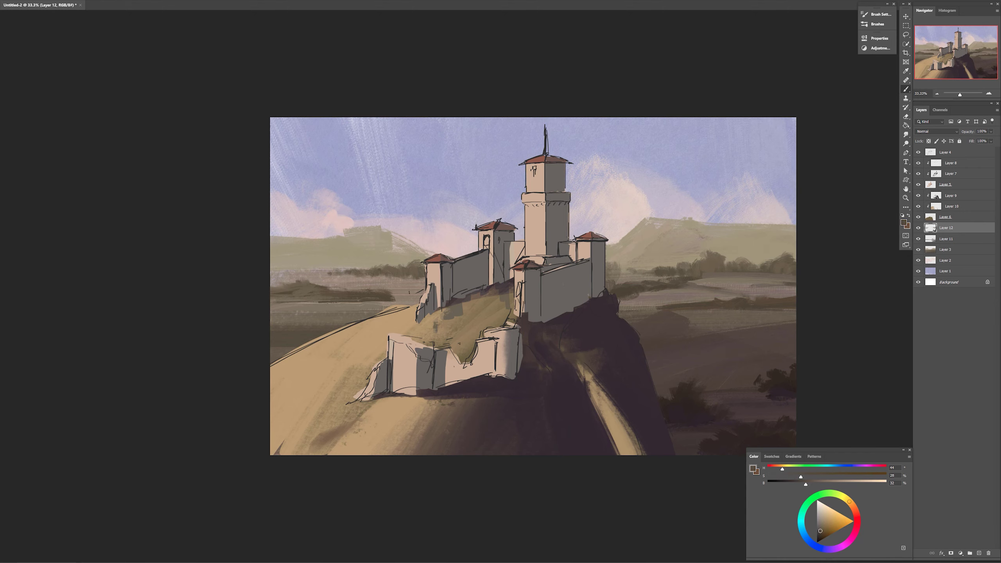
- Extend the distant tree line to the left edge of the picture and paint thin olive streaks across the plain below it
{"action": "right_click", "coordinate": [402, 292]}
{"action": "left_click", "coordinate": [441, 423]}
{"action": "left_click", "coordinate": [412, 264], "text": "alt"}
{"action": "left_click_drag", "start_coordinate": [271, 264], "coordinate": [356, 277]}
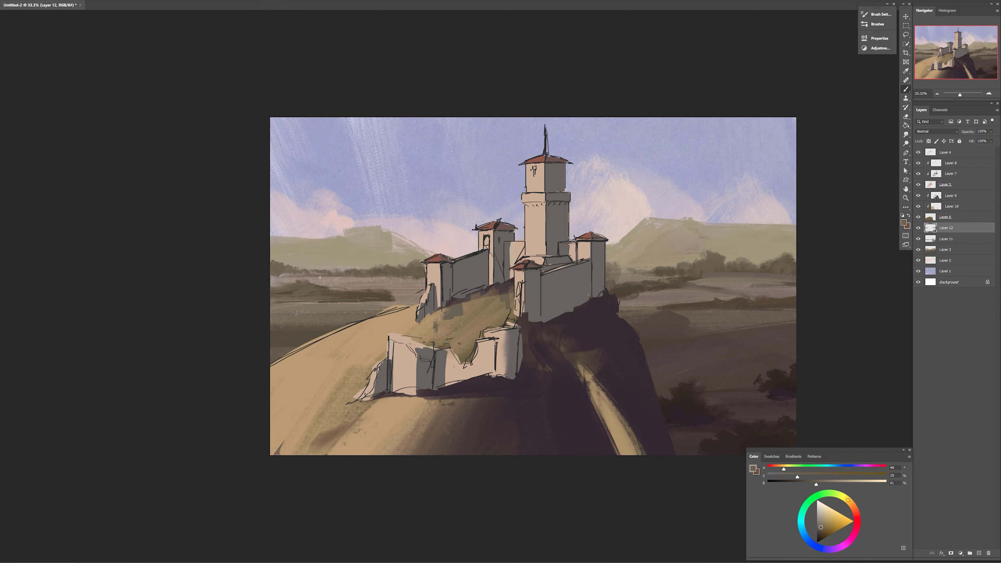
{"action": "left_click_drag", "start_coordinate": [272, 281], "coordinate": [423, 281]}
{"action": "left_click_drag", "start_coordinate": [353, 286], "coordinate": [424, 287]}
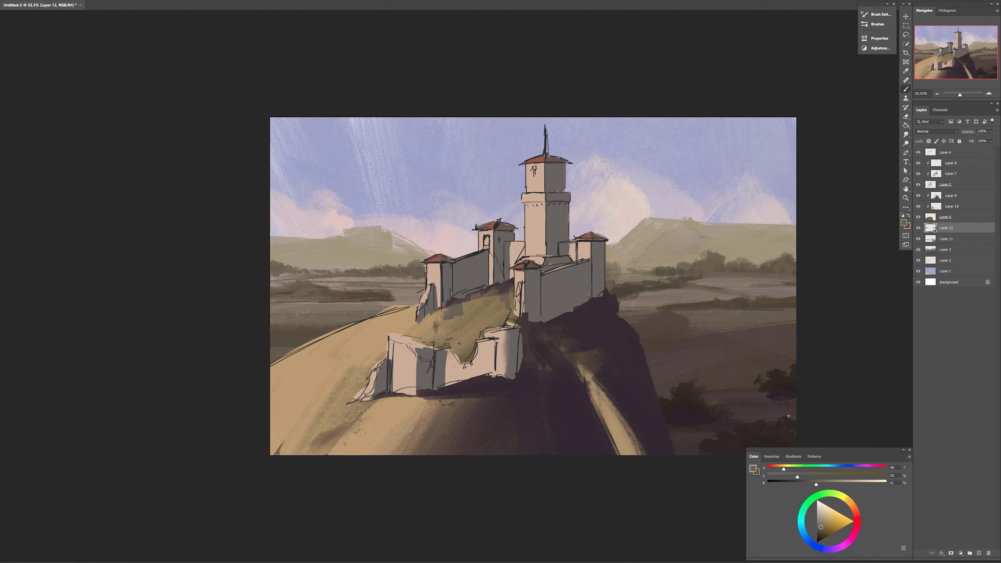
- Warm the vegetation layer's midtones with Color Balance by shifting Cyan/Red to +8
{"action": "key", "text": "ctrl+b"}
{"action": "left_click_drag", "start_coordinate": [502, 501], "coordinate": [504, 504]}
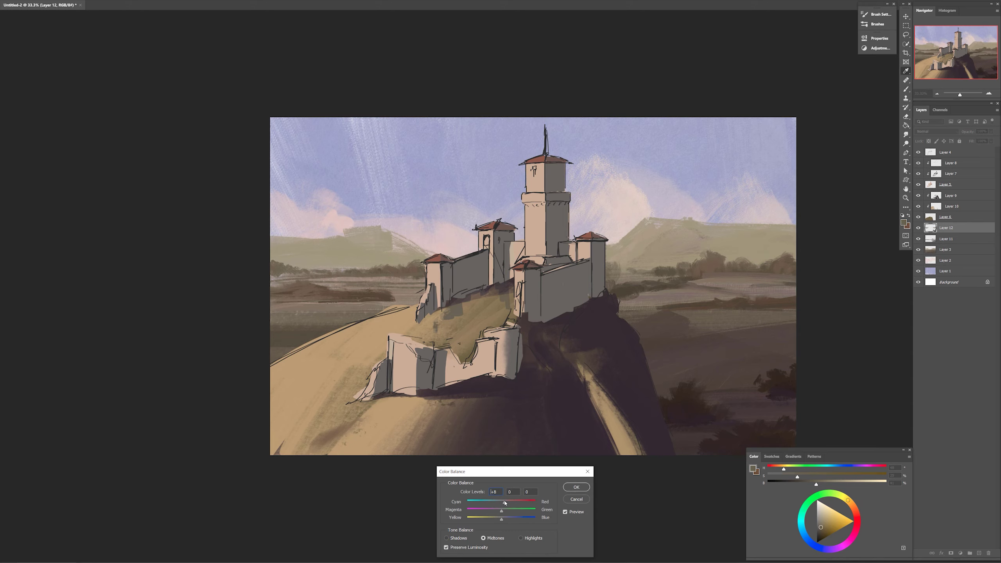
{"action": "key", "text": "Return"}
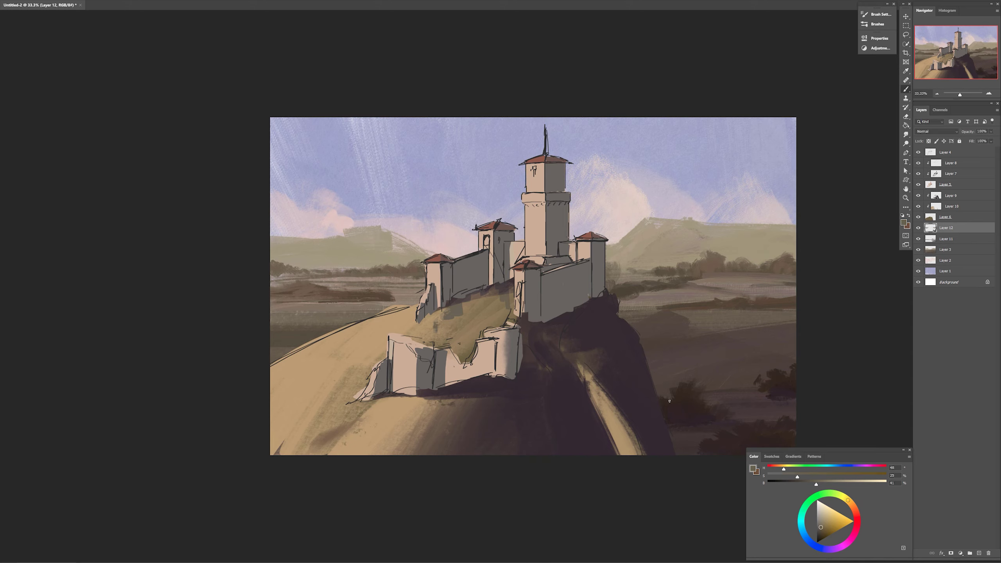
- Add a new layer above the castle layers and paint roof and window details on the towers with sampled colours
{"action": "left_click", "coordinate": [950, 174]}
{"action": "left_click", "coordinate": [918, 152]}
{"action": "left_click", "coordinate": [918, 152]}
{"action": "left_click", "coordinate": [918, 153]}
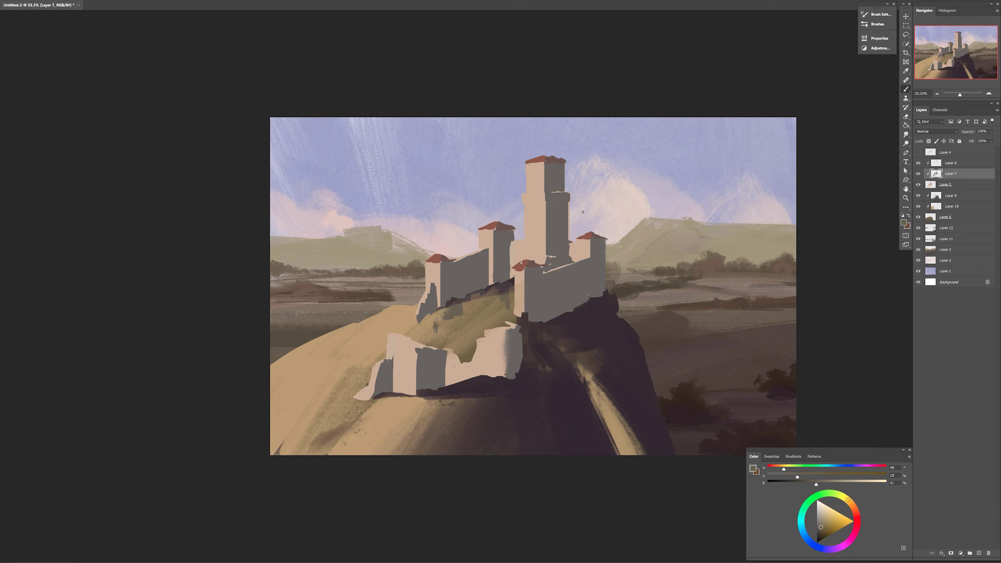
{"action": "left_click", "coordinate": [950, 163]}
{"action": "left_click", "coordinate": [979, 553]}
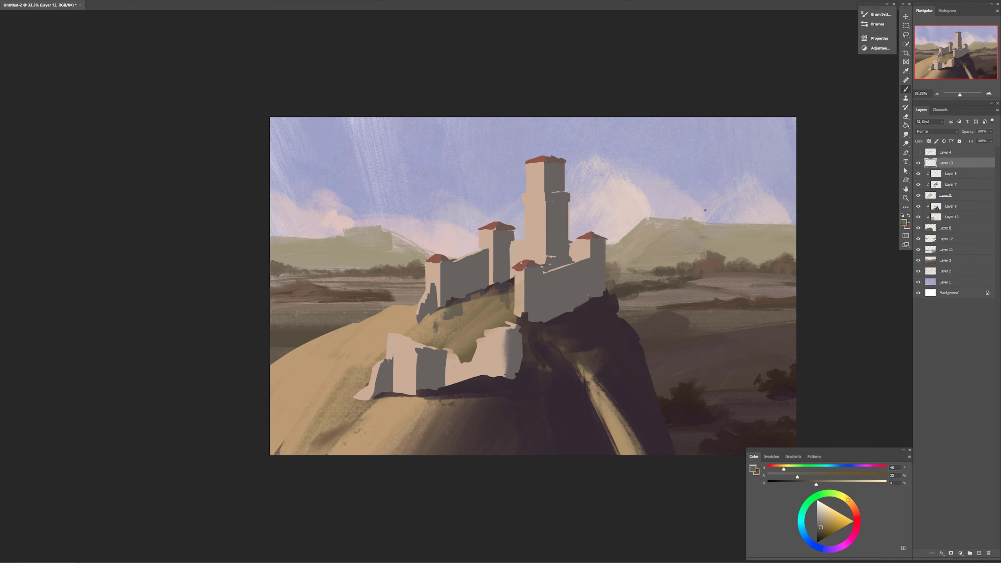
{"action": "left_click", "coordinate": [542, 158], "text": "alt"}
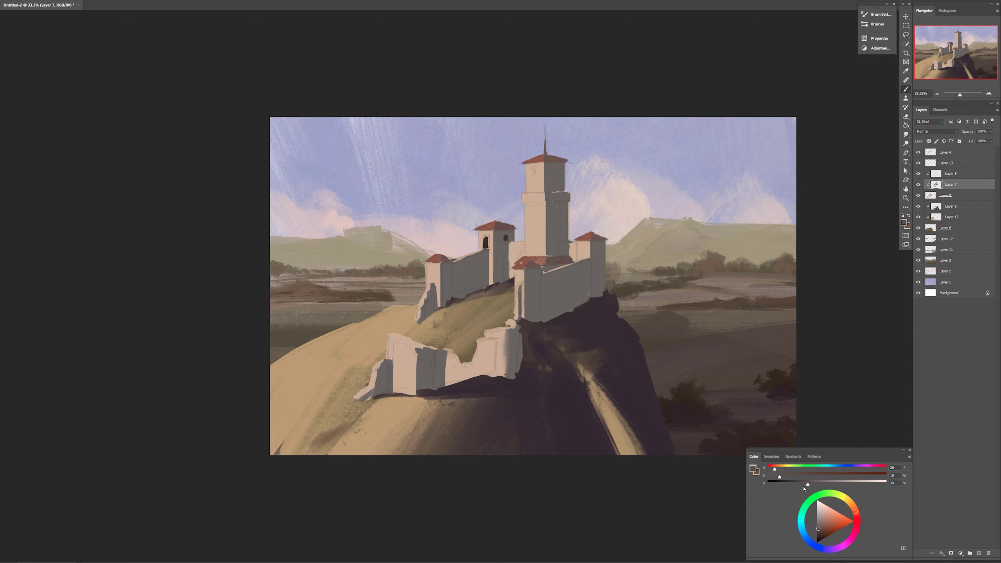
- Repaint the shaded face of the castle's front wall on the clipped shadow layer with sampled greys
{"action": "mouse_move", "coordinate": [549, 311]}
{"action": "left_mouse_down"}
{"action": "mouse_move", "coordinate": [574, 283]}
{"action": "mouse_move", "coordinate": [530, 301]}
{"action": "mouse_move", "coordinate": [577, 301]}
{"action": "left_mouse_up"}
{"action": "mouse_move", "coordinate": [599, 256]}
{"action": "left_mouse_down"}
{"action": "mouse_move", "coordinate": [599, 286]}
{"action": "mouse_move", "coordinate": [555, 305]}
{"action": "left_mouse_up"}
{"action": "left_click", "coordinate": [568, 290], "text": "alt"}
{"action": "left_click_drag", "start_coordinate": [603, 246], "coordinate": [571, 300]}
{"action": "left_click_drag", "start_coordinate": [584, 270], "coordinate": [529, 317]}
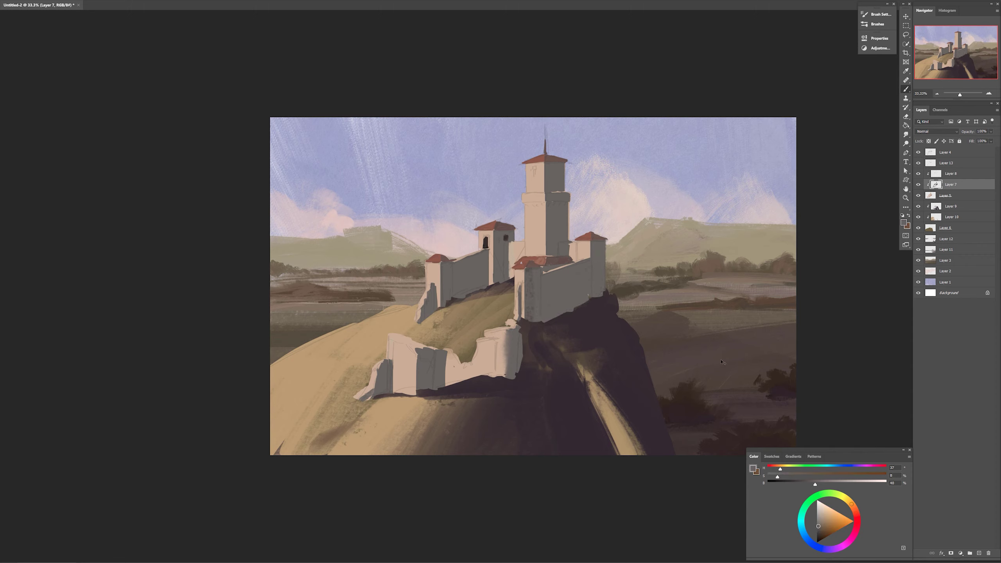
- Shape the broken edges and shadow boundaries of the ruined front wall on the detail layer using sampled stone colours
{"action": "right_click", "coordinate": [530, 375]}
{"action": "left_click", "coordinate": [591, 453]}
{"action": "left_click", "coordinate": [513, 350], "text": "alt"}
{"action": "left_click", "coordinate": [946, 163]}
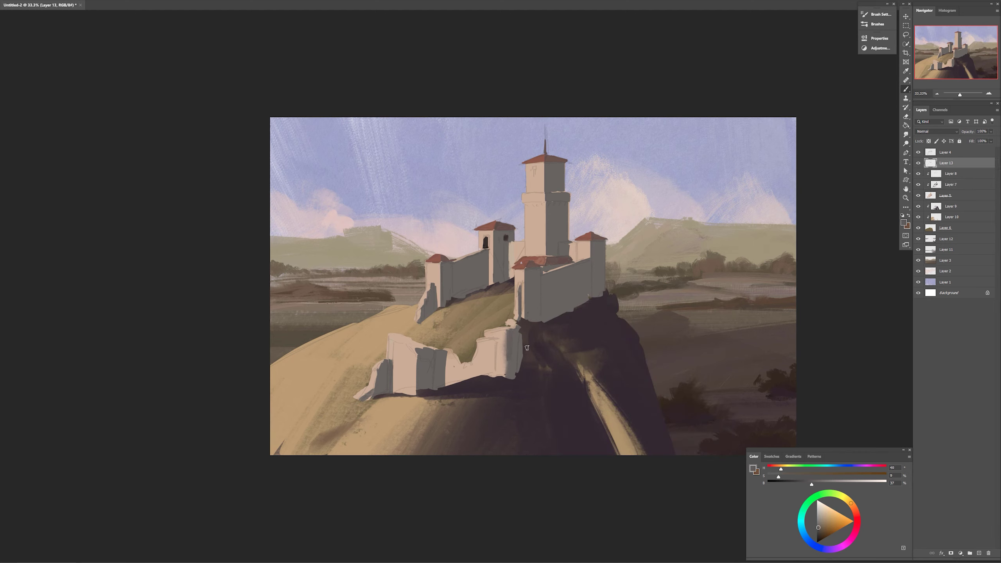
{"action": "left_click_drag", "start_coordinate": [780, 469], "coordinate": [777, 469]}
{"action": "left_click_drag", "start_coordinate": [511, 347], "coordinate": [509, 368]}
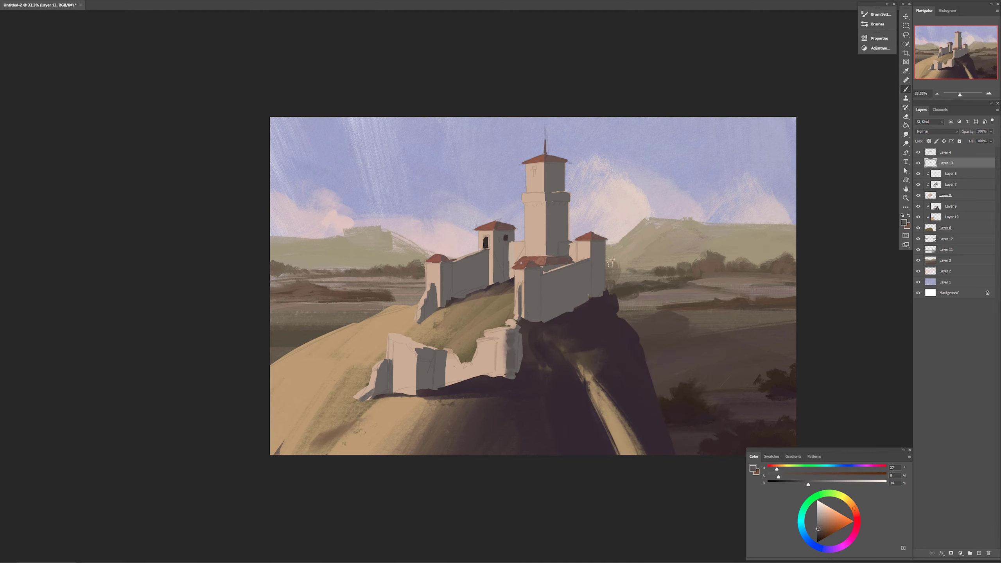
{"action": "left_click_drag", "start_coordinate": [425, 361], "coordinate": [415, 394]}
{"action": "left_click", "coordinate": [410, 374], "text": "alt"}
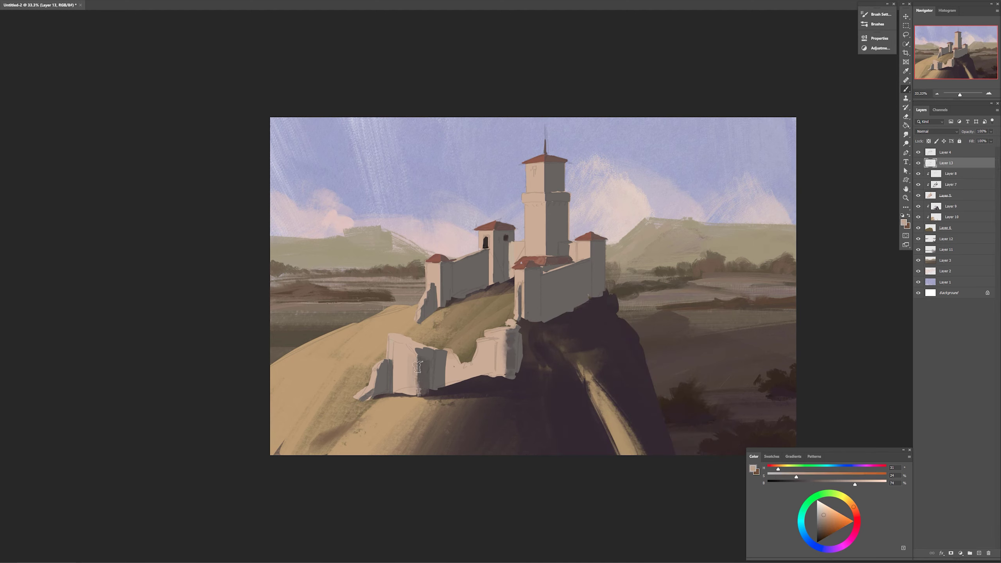
{"action": "left_click", "coordinate": [450, 362], "text": "alt"}
- Shift the hue of the castle's shadow layer with Hue/Saturation and touch up the shading around the main tower with a darker colour
{"action": "right_click", "coordinate": [535, 289], "text": "ctrl"}
{"action": "left_click", "coordinate": [547, 294]}
{"action": "key", "text": "ctrl+u"}
{"action": "left_click_drag", "start_coordinate": [307, 161], "coordinate": [297, 160]}
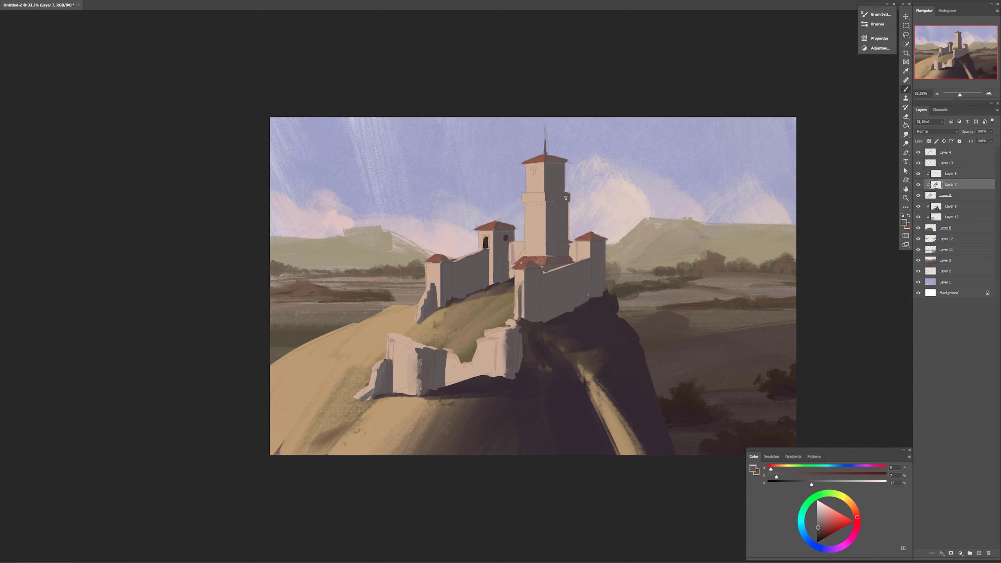
{"action": "left_click", "coordinate": [567, 232], "text": "ctrl"}
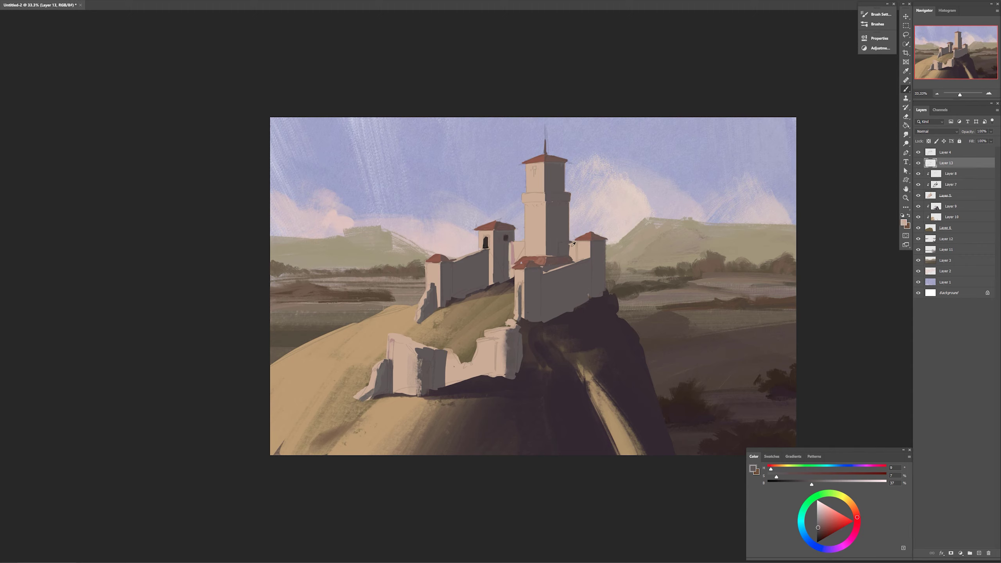
{"action": "left_click_drag", "start_coordinate": [811, 484], "coordinate": [806, 483]}
{"action": "left_click", "coordinate": [570, 249], "text": "alt"}
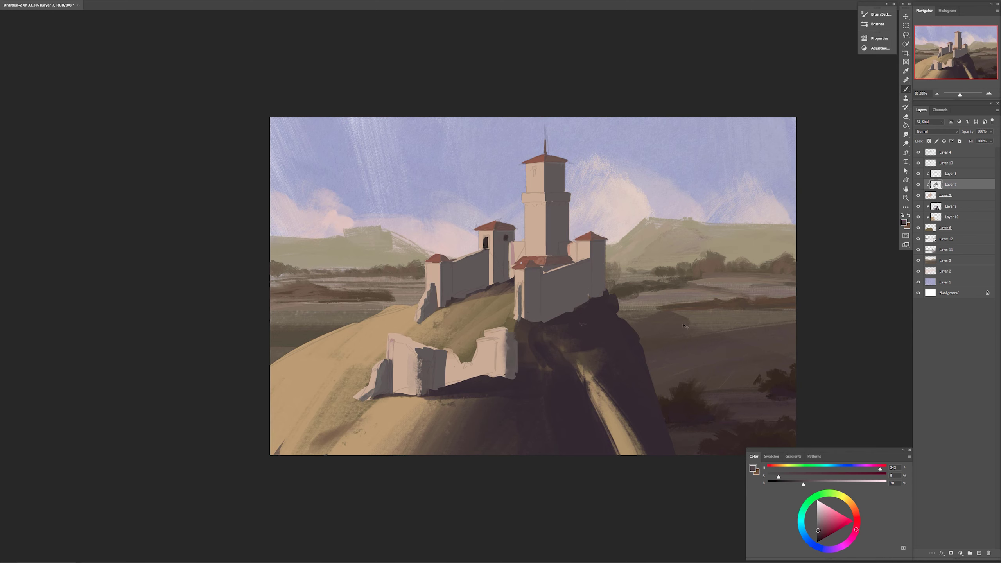
{"action": "left_click", "coordinate": [668, 247], "text": "ctrl"}
{"action": "key", "text": "ctrl+b"}
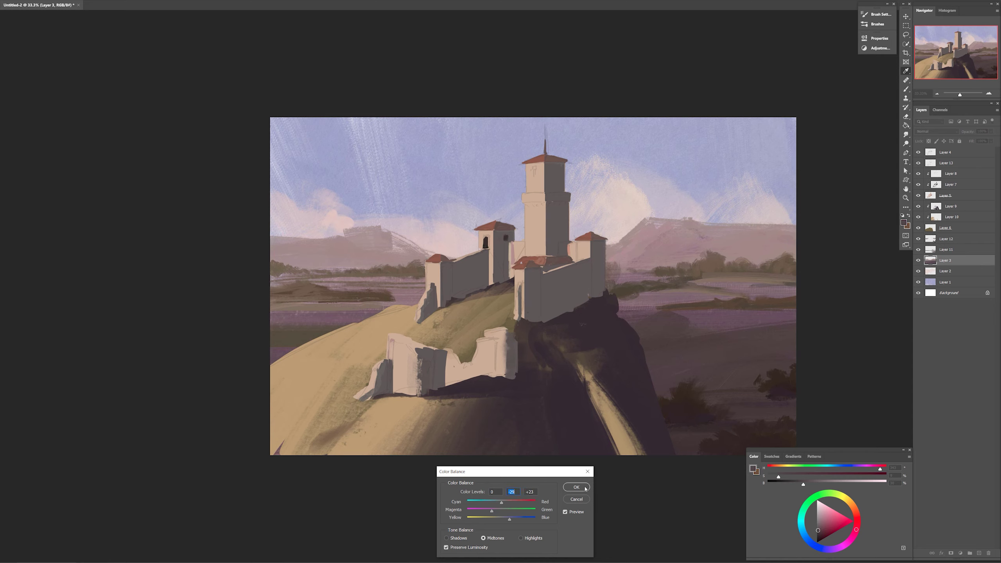
{"action": "key", "text": "Escape"}
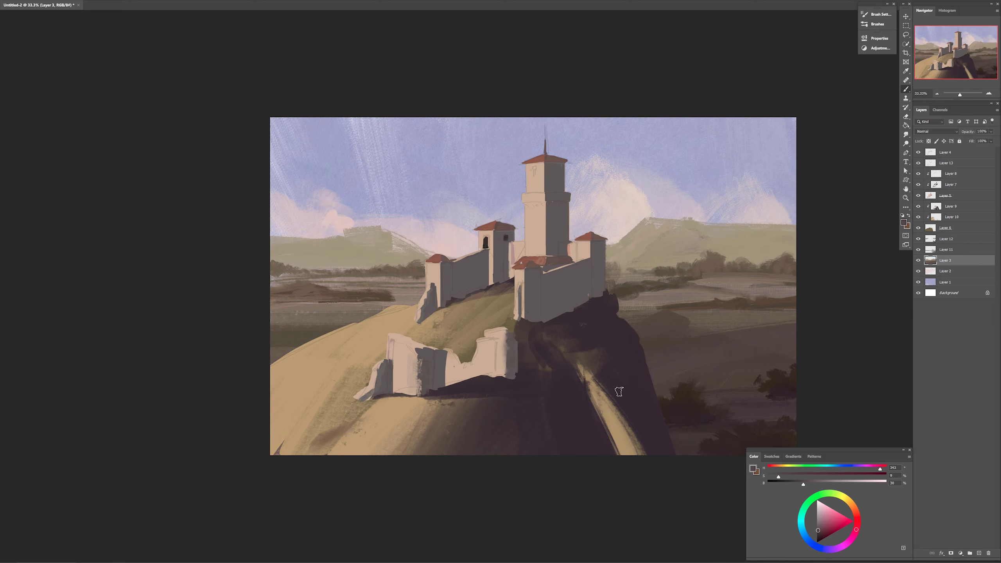
- Add a new layer above the castle layers and paint brown strokes along the sunlit path on the shadowed slope
{"action": "left_click", "coordinate": [417, 438], "text": "alt"}
{"action": "left_click", "coordinate": [418, 438], "text": "ctrl"}
{"action": "key", "text": "bracketright"}
{"action": "key", "text": "bracketright"}
{"action": "key", "text": "bracketright"}
{"action": "key", "text": "bracketright"}
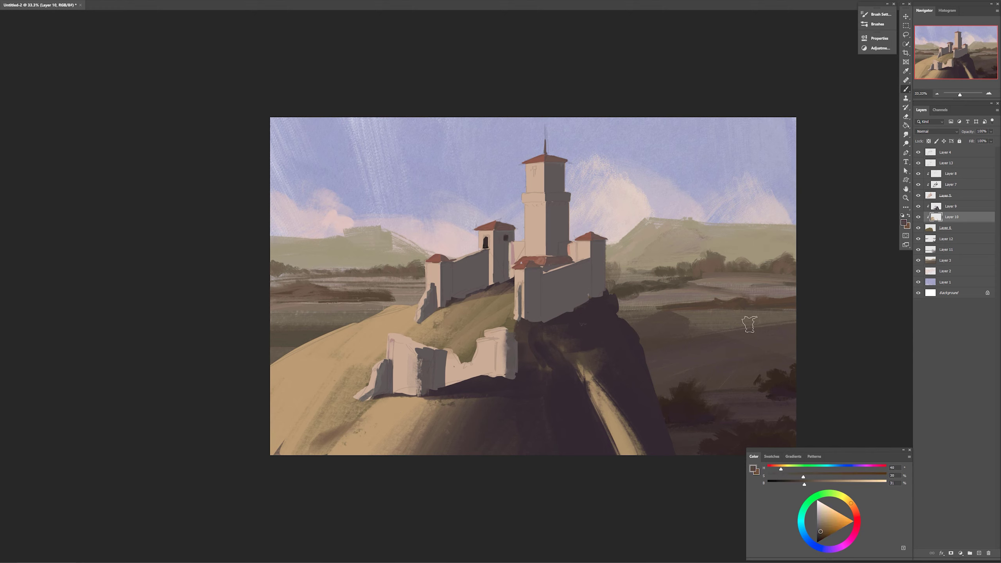
{"action": "left_click", "coordinate": [946, 164]}
{"action": "left_click", "coordinate": [950, 174]}
{"action": "key", "text": "ctrl+alt+shift+n"}
{"action": "left_click", "coordinate": [609, 416], "text": "alt"}
{"action": "left_click", "coordinate": [593, 362], "text": "alt"}
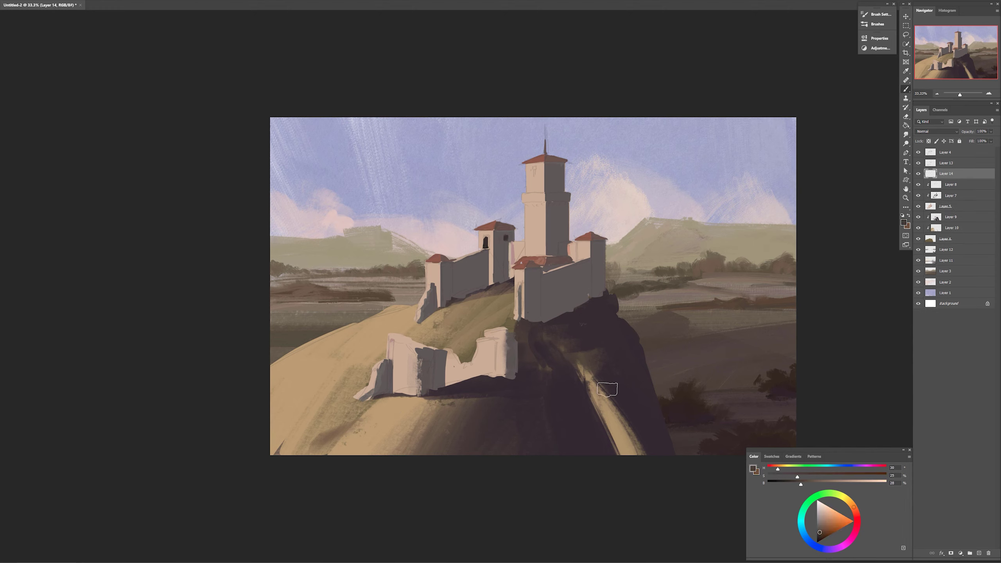
{"action": "mouse_move", "coordinate": [608, 389]}
{"action": "left_mouse_down"}
{"action": "mouse_move", "coordinate": [585, 381]}
{"action": "mouse_move", "coordinate": [649, 452]}
{"action": "left_mouse_up"}
{"action": "left_click", "coordinate": [604, 388], "text": "alt"}
{"action": "left_click_drag", "start_coordinate": [630, 412], "coordinate": [668, 492]}
- Paint long curved brown strokes down the shadowed front slope below the ruined wall and blend in sampled dark tones
{"action": "left_click", "coordinate": [614, 412], "text": "alt"}
{"action": "left_click_drag", "start_coordinate": [526, 405], "coordinate": [508, 521]}
{"action": "mouse_move", "coordinate": [531, 407]}
{"action": "left_mouse_down"}
{"action": "mouse_move", "coordinate": [530, 454]}
{"action": "mouse_move", "coordinate": [555, 454]}
{"action": "mouse_move", "coordinate": [548, 414]}
{"action": "mouse_move", "coordinate": [517, 450]}
{"action": "mouse_move", "coordinate": [525, 458]}
{"action": "left_mouse_up"}
{"action": "key", "text": "r"}
{"action": "key", "text": "b"}
{"action": "left_click", "coordinate": [559, 425], "text": "alt"}
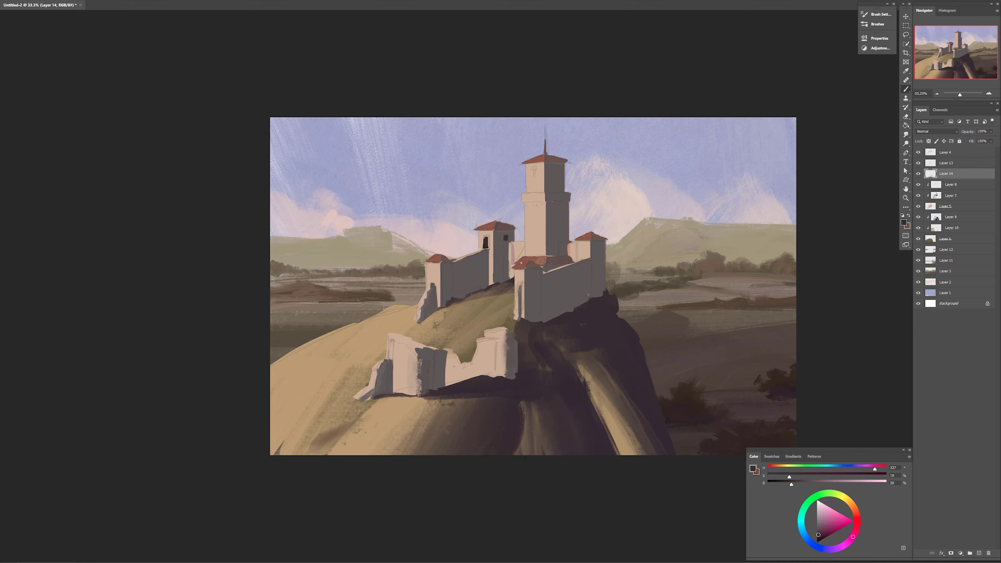
{"action": "left_click", "coordinate": [543, 368], "text": "alt"}
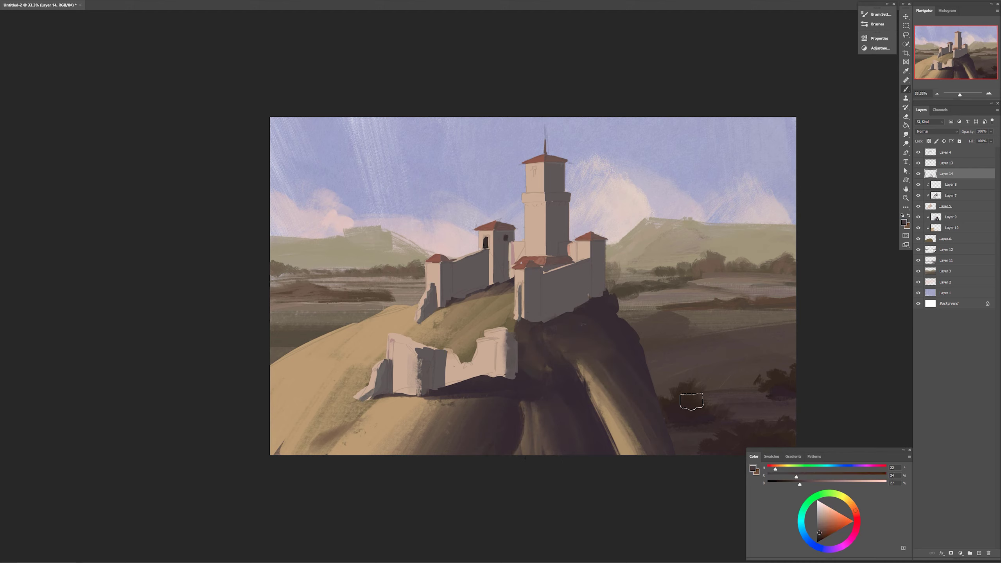
- Paint dark vegetation on the plain just right of the castle on the vegetation layer, using different brush presets
{"action": "right_click", "coordinate": [609, 285]}
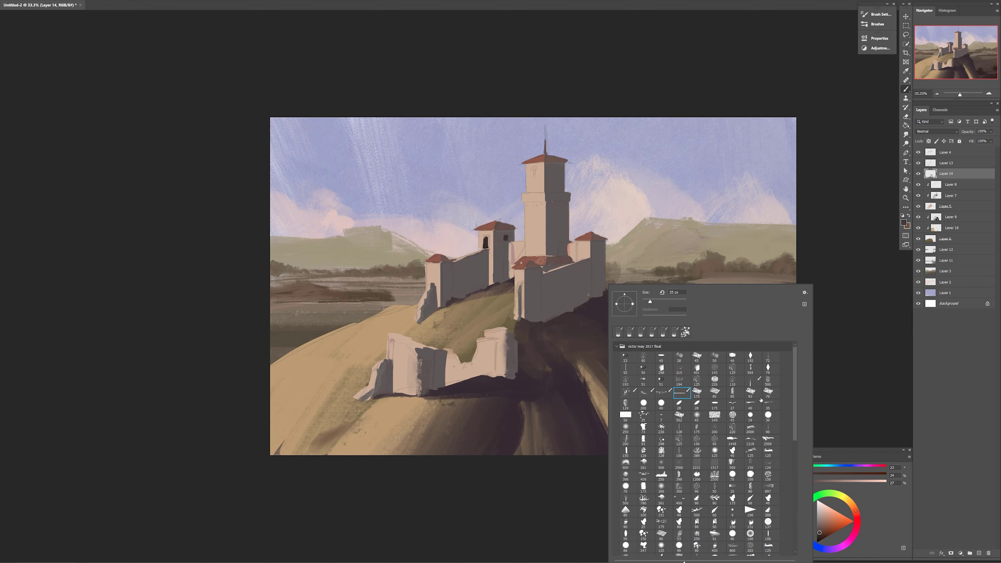
{"action": "left_click", "coordinate": [599, 290]}
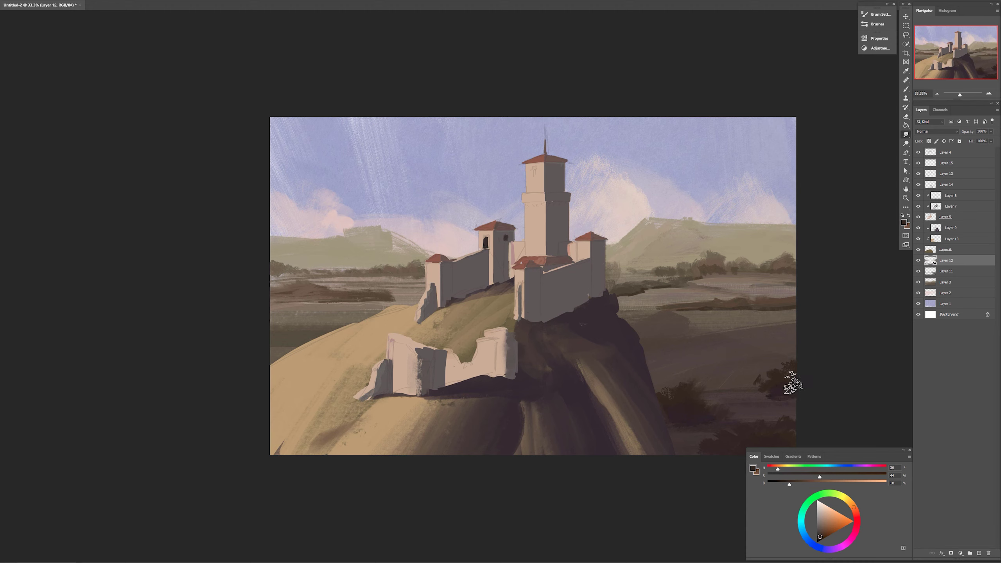
{"action": "right_click", "coordinate": [765, 337]}
{"action": "double_click", "coordinate": [928, 405]}
- Darken the vegetation band on the plain left of the castle with horizontal strokes in sampled browns
{"action": "left_click_drag", "start_coordinate": [289, 297], "coordinate": [394, 299]}
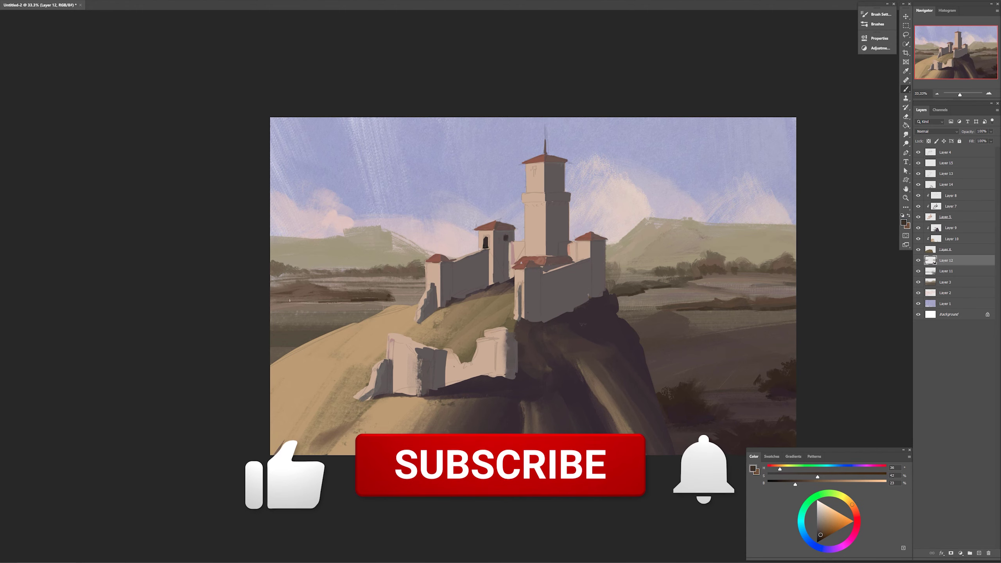
{"action": "right_click", "coordinate": [439, 280]}
{"action": "double_click", "coordinate": [460, 411]}
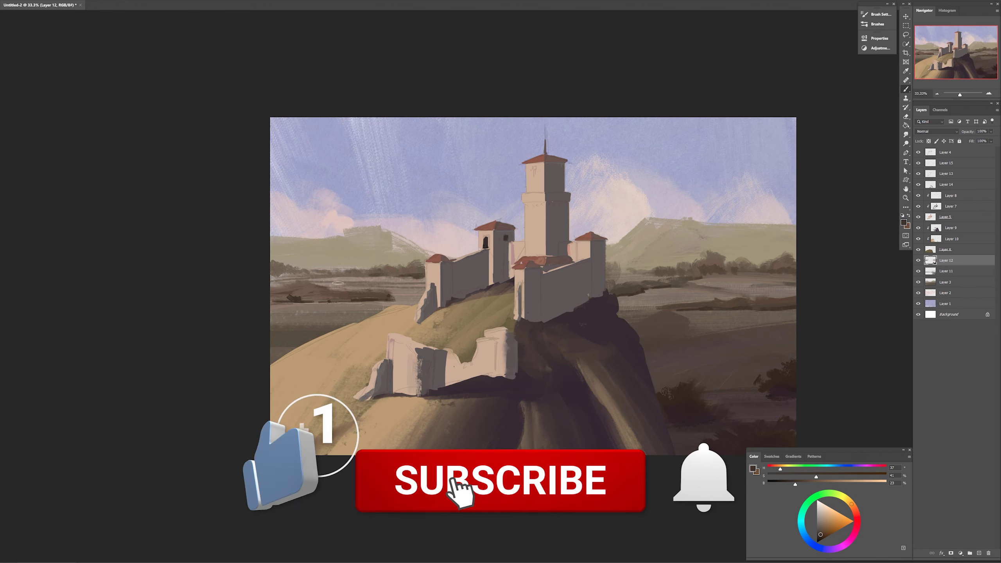
{"action": "left_click", "coordinate": [748, 303], "text": "alt"}
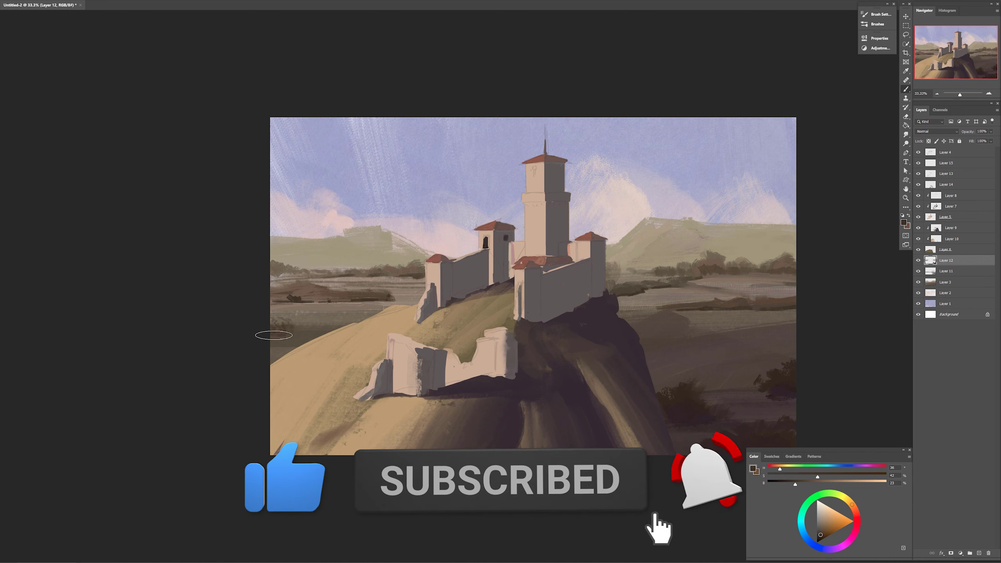
{"action": "left_click", "coordinate": [296, 298], "text": "alt"}
{"action": "left_click_drag", "start_coordinate": [276, 301], "coordinate": [312, 300]}
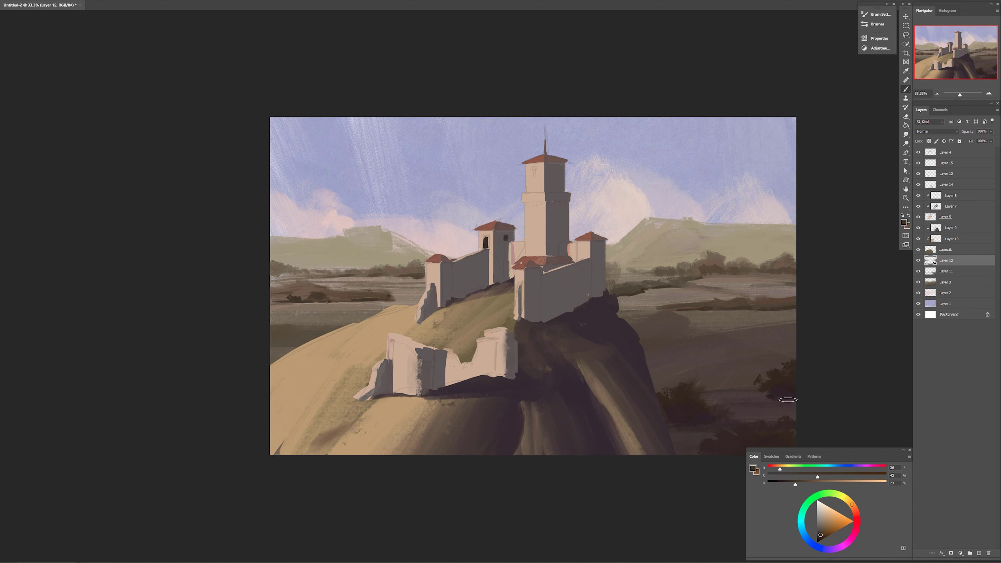
- Block in a ruined wall fragment on the hill's left edge on the detail layer with a sampled stone colour
{"action": "left_click", "coordinate": [408, 365], "text": "ctrl"}
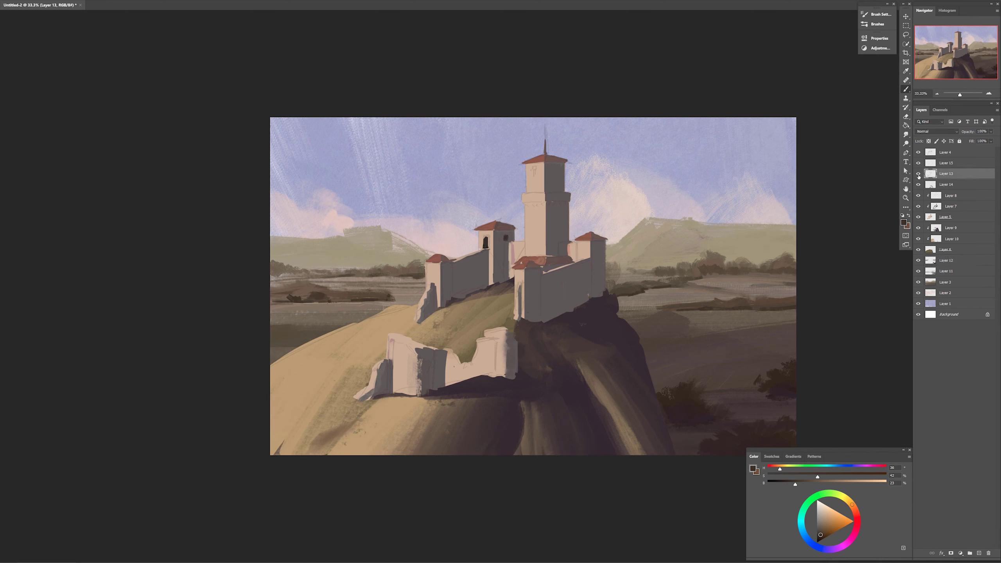
{"action": "right_click", "coordinate": [539, 290]}
{"action": "left_click", "coordinate": [604, 358]}
{"action": "left_click", "coordinate": [534, 240], "text": "alt"}
{"action": "mouse_move", "coordinate": [309, 341]}
{"action": "left_mouse_down"}
{"action": "mouse_move", "coordinate": [355, 316]}
{"action": "mouse_move", "coordinate": [294, 354]}
{"action": "mouse_move", "coordinate": [344, 318]}
{"action": "mouse_move", "coordinate": [350, 303]}
{"action": "mouse_move", "coordinate": [348, 323]}
{"action": "mouse_move", "coordinate": [325, 311]}
{"action": "mouse_move", "coordinate": [356, 319]}
{"action": "mouse_move", "coordinate": [349, 332]}
{"action": "mouse_move", "coordinate": [358, 310]}
{"action": "mouse_move", "coordinate": [382, 326]}
{"action": "mouse_move", "coordinate": [349, 309]}
{"action": "mouse_move", "coordinate": [370, 321]}
{"action": "left_mouse_up"}
- Carve the left wall fragment's jagged outline by alternating erasing and painting, and add its shaded side
{"action": "key", "text": "e"}
{"action": "key", "text": "b"}
{"action": "key", "text": "e"}
{"action": "key", "text": "b"}
{"action": "key", "text": "e"}
{"action": "key", "text": "b"}
{"action": "key", "text": "e"}
{"action": "key", "text": "b"}
{"action": "left_click", "coordinate": [434, 365], "text": "alt"}
{"action": "key", "text": "e"}
{"action": "key", "text": "b"}
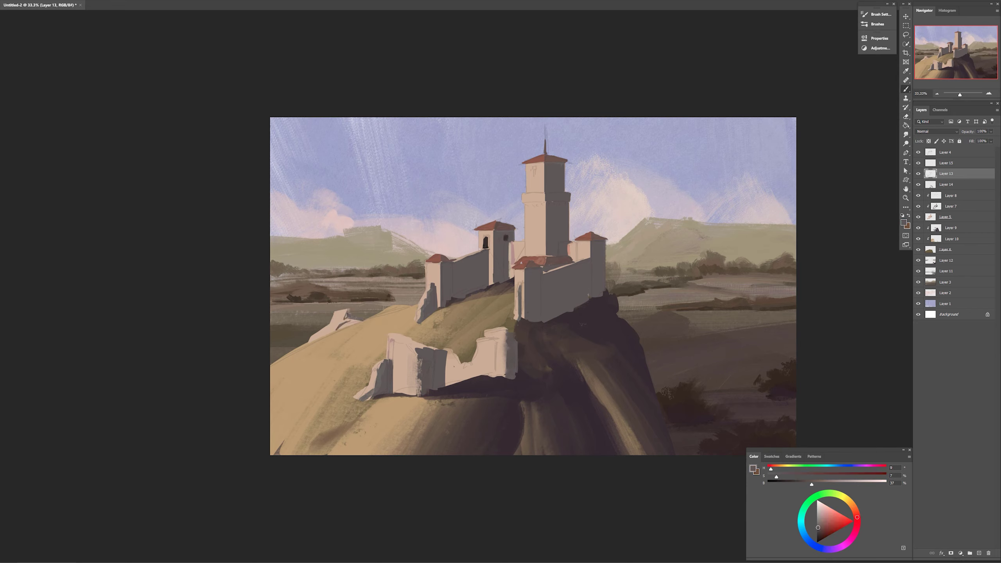
{"action": "left_click", "coordinate": [344, 319], "text": "alt"}
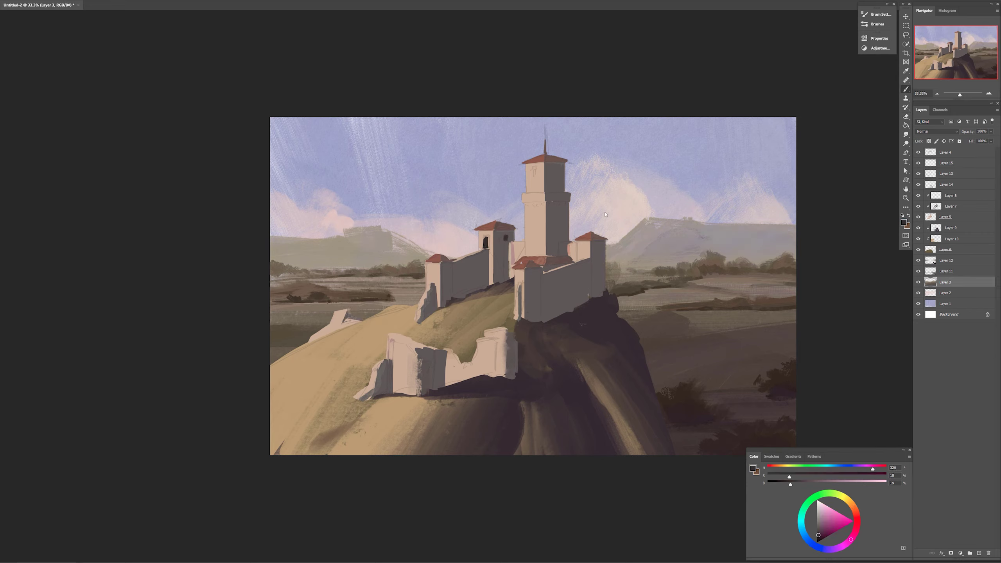
{"action": "right_click", "coordinate": [536, 226], "text": "ctrl"}
{"action": "left_click", "coordinate": [551, 230]}
{"action": "key", "text": "ctrl+b"}
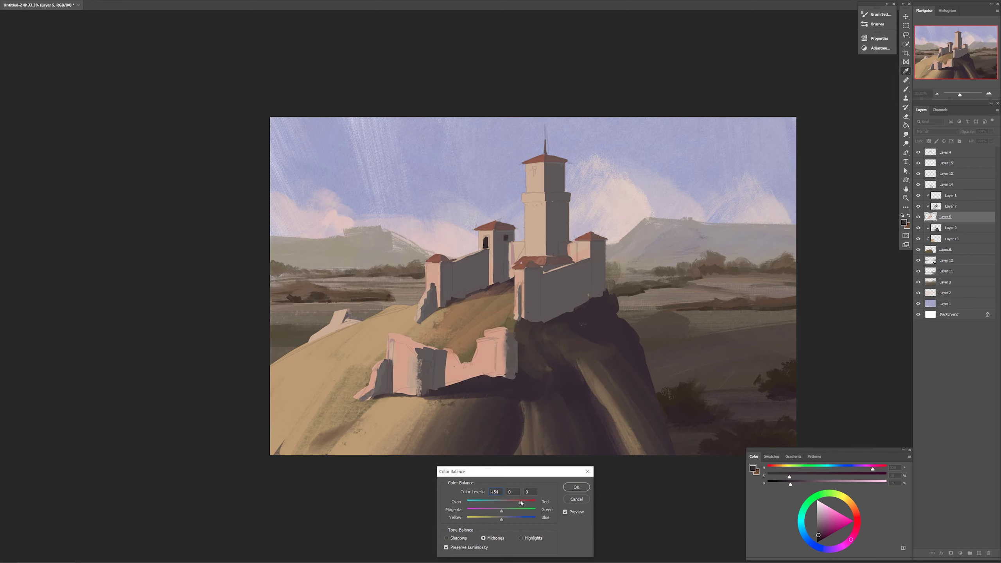
{"action": "left_click_drag", "start_coordinate": [518, 502], "coordinate": [509, 503]}
{"action": "left_click", "coordinate": [571, 501]}
{"action": "left_click", "coordinate": [929, 219], "text": "ctrl"}
{"action": "left_click", "coordinate": [929, 219], "text": "ctrl+alt"}
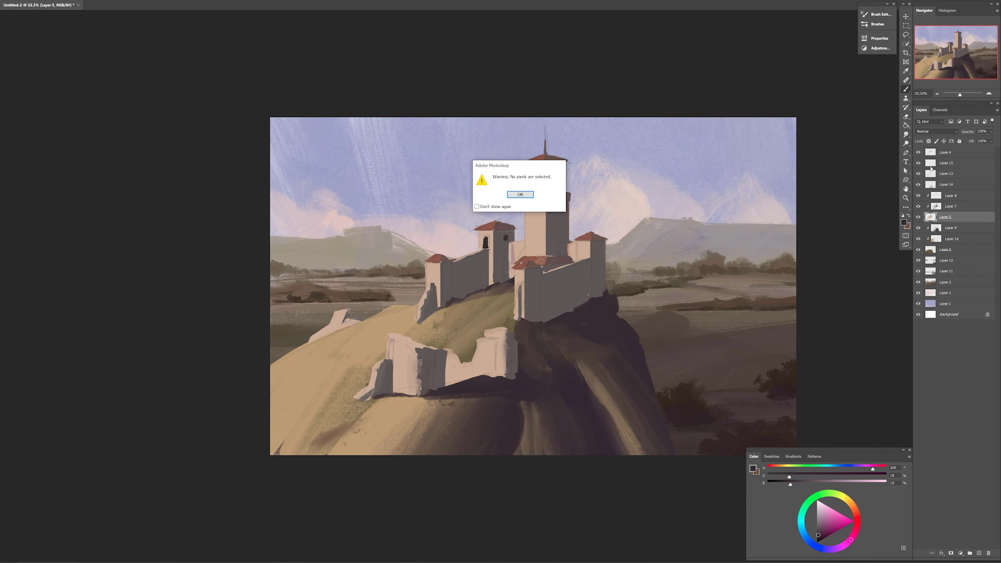
{"action": "key", "text": "Return"}
- Warm the castle base layer's midtones with Color Balance by shifting Cyan/Red to +40
{"action": "key", "text": "ctrl+b"}
{"action": "left_click_drag", "start_coordinate": [509, 502], "coordinate": [510, 502]}
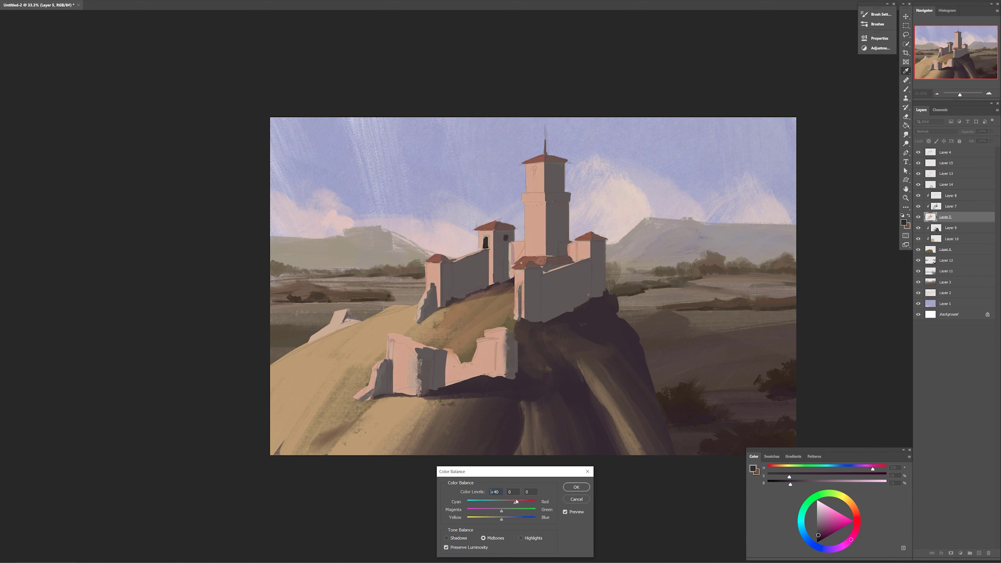
{"action": "key", "text": "Return"}
- Adjust the castle's shadow layer with Hue/Saturation to Hue -27 and Saturation +34, with slightly lower Lightness
{"action": "left_click", "coordinate": [568, 303], "text": "ctrl"}
{"action": "key", "text": "ctrl+u"}
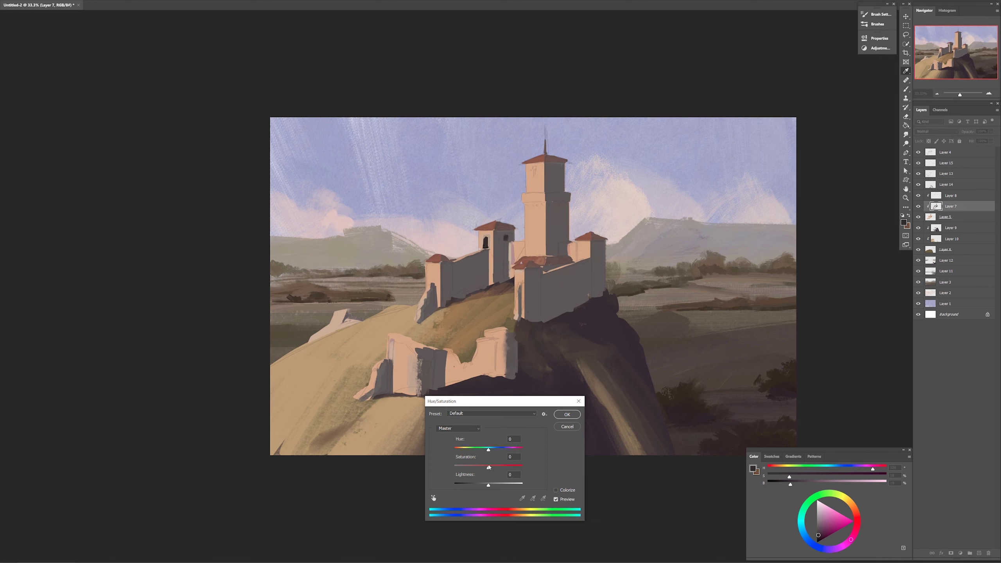
{"action": "mouse_move", "coordinate": [488, 468]}
{"action": "left_mouse_down"}
{"action": "mouse_move", "coordinate": [500, 468]}
{"action": "mouse_move", "coordinate": [479, 450]}
{"action": "mouse_move", "coordinate": [486, 486]}
{"action": "left_mouse_up"}
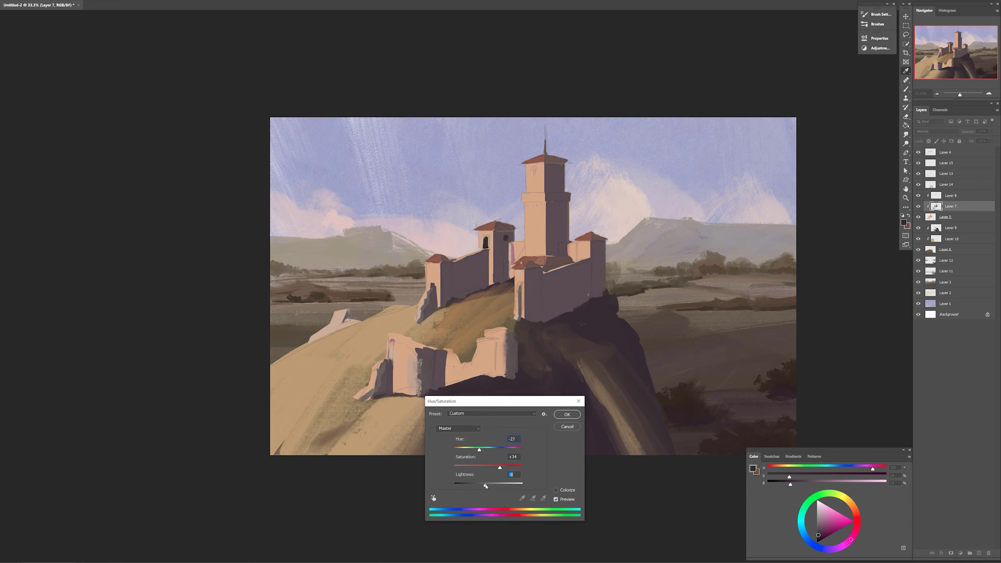
{"action": "key", "text": "Return"}
- Shift the hue of the castle detail layer to -15 with Hue/Saturation
{"action": "left_click", "coordinate": [480, 452], "text": "ctrl"}
{"action": "key", "text": "ctrl+u"}
{"action": "left_click_drag", "start_coordinate": [489, 449], "coordinate": [484, 451]}
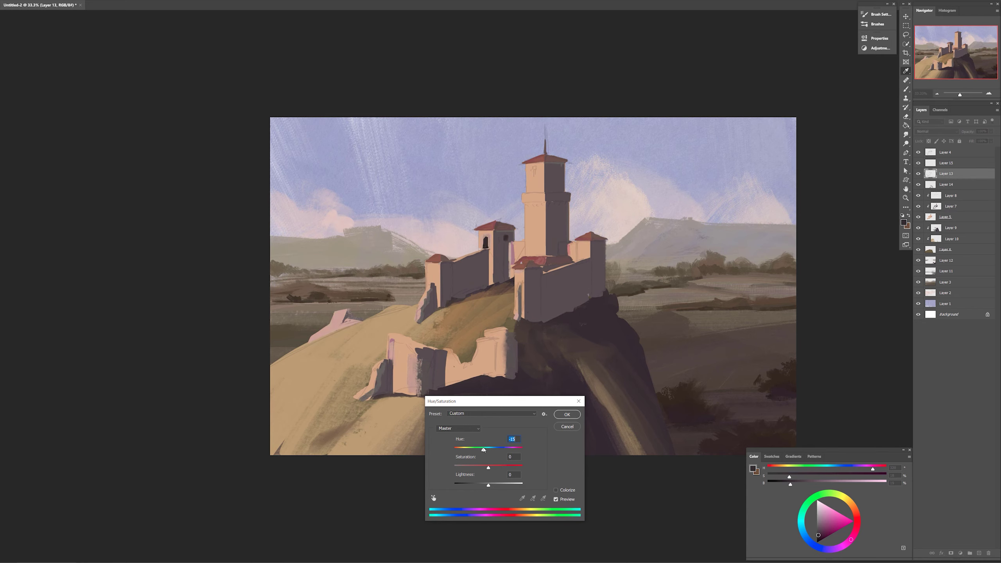
{"action": "left_click", "coordinate": [572, 417]}
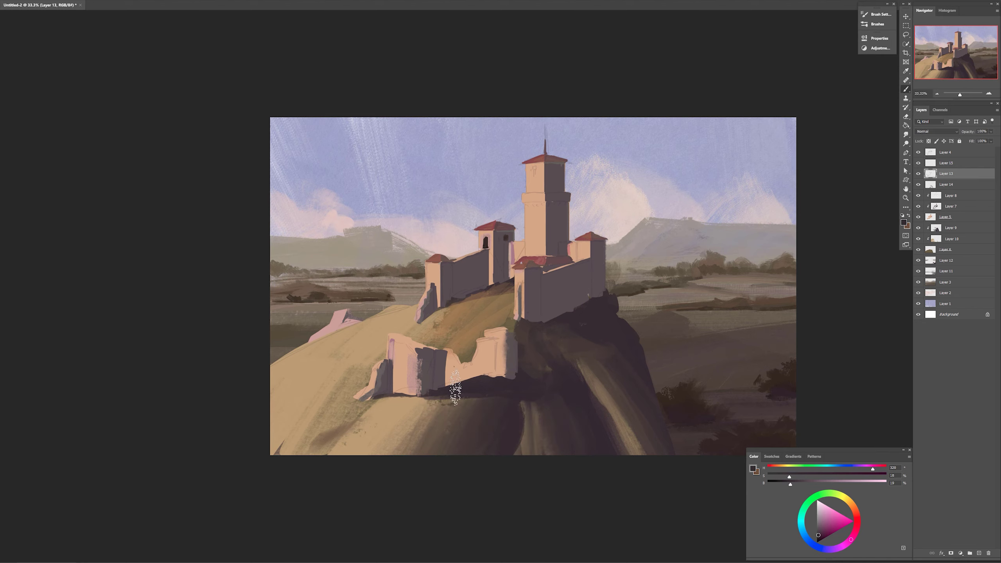
- Select the left wall fragment's light stone by Color Range, repaint it with the ruined wall's warm lit colour, and deselect
{"action": "right_click", "coordinate": [334, 321], "text": "ctrl"}
{"action": "left_click", "coordinate": [347, 326]}
{"action": "key", "text": "alt+s"}
{"action": "key", "text": "c"}
{"action": "left_click", "coordinate": [337, 321]}
{"action": "key", "text": "Return"}
{"action": "left_click", "coordinate": [401, 361], "text": "alt"}
{"action": "left_click_drag", "start_coordinate": [323, 332], "coordinate": [345, 316]}
{"action": "key", "text": "ctrl+d"}
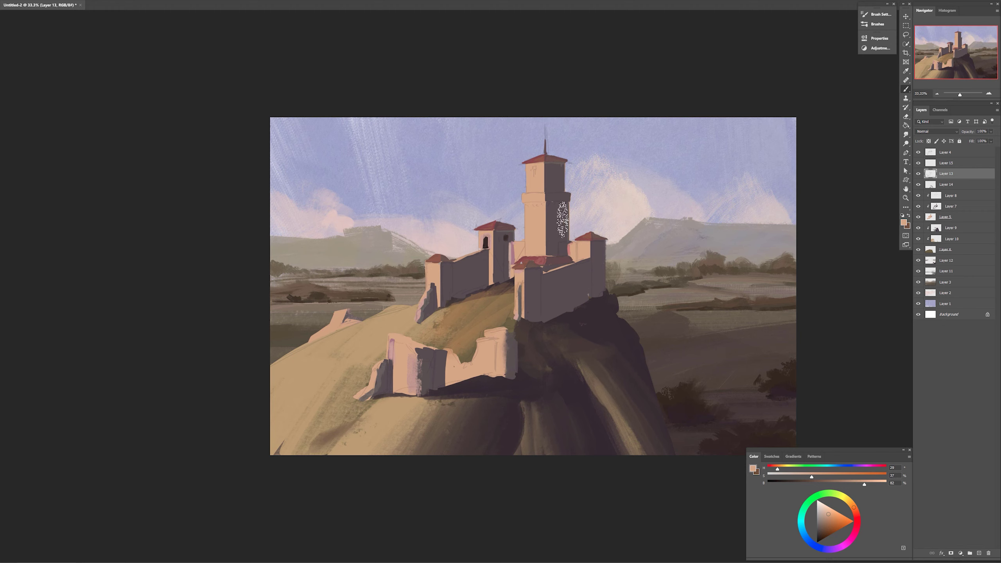
- Paint dark accents on the tower windows, spire and roof edges in sampled shadow colours, and hide the line-art layer
{"action": "right_click", "coordinate": [680, 347]}
{"action": "left_click", "coordinate": [918, 176]}
{"action": "key", "text": "x"}
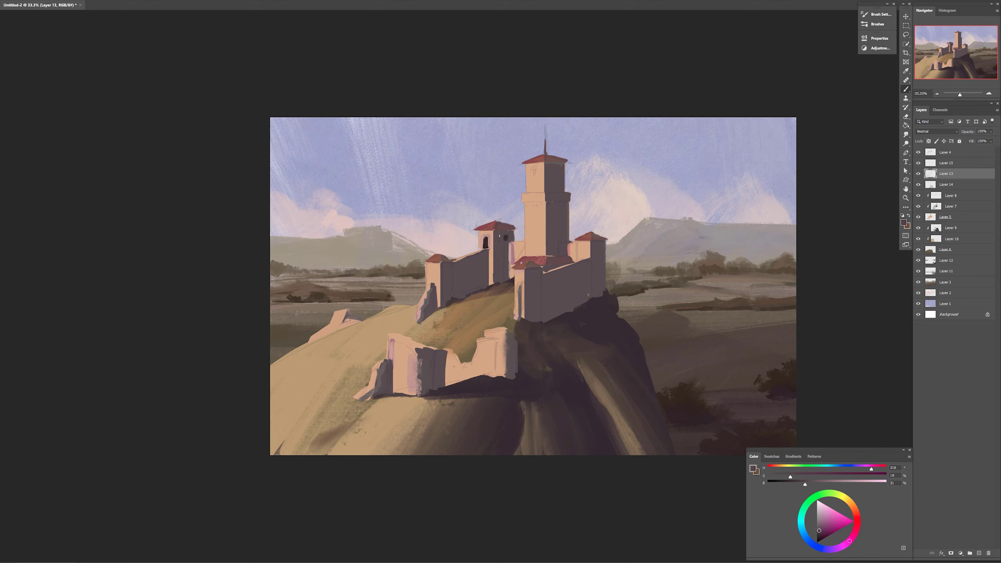
{"action": "left_click", "coordinate": [499, 234], "text": "alt"}
{"action": "left_click", "coordinate": [918, 153]}
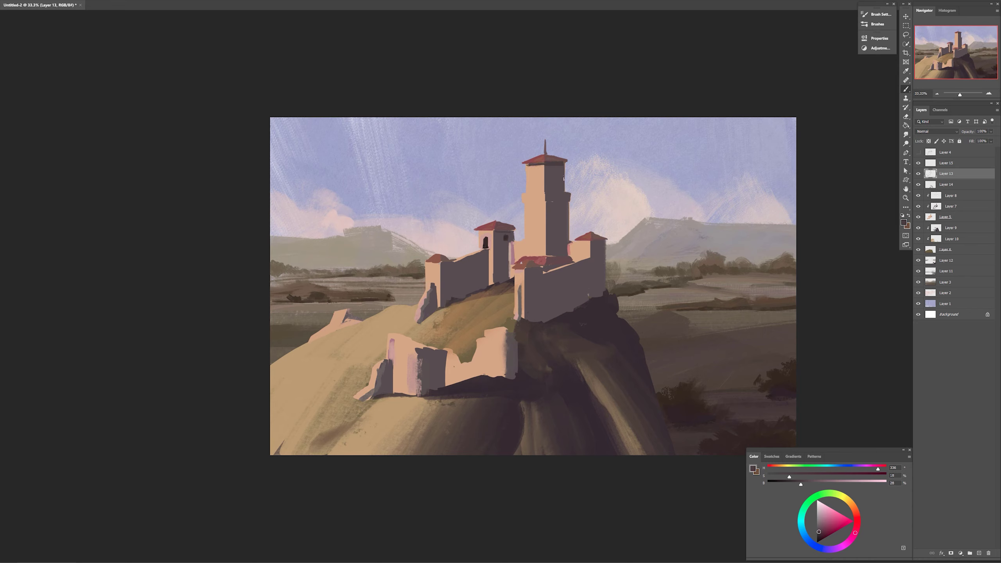
{"action": "left_click_drag", "start_coordinate": [563, 169], "coordinate": [562, 188]}
{"action": "left_click_drag", "start_coordinate": [550, 166], "coordinate": [550, 196]}
{"action": "key", "text": "ctrl+z"}
{"action": "key", "text": "ctrl+z"}
{"action": "key", "text": "ctrl+z"}
- Show the line-art layer at a very low fill and move it below the castle detail layers
{"action": "left_click", "coordinate": [918, 152]}
{"action": "left_click", "coordinate": [953, 153]}
{"action": "left_click", "coordinate": [991, 141]}
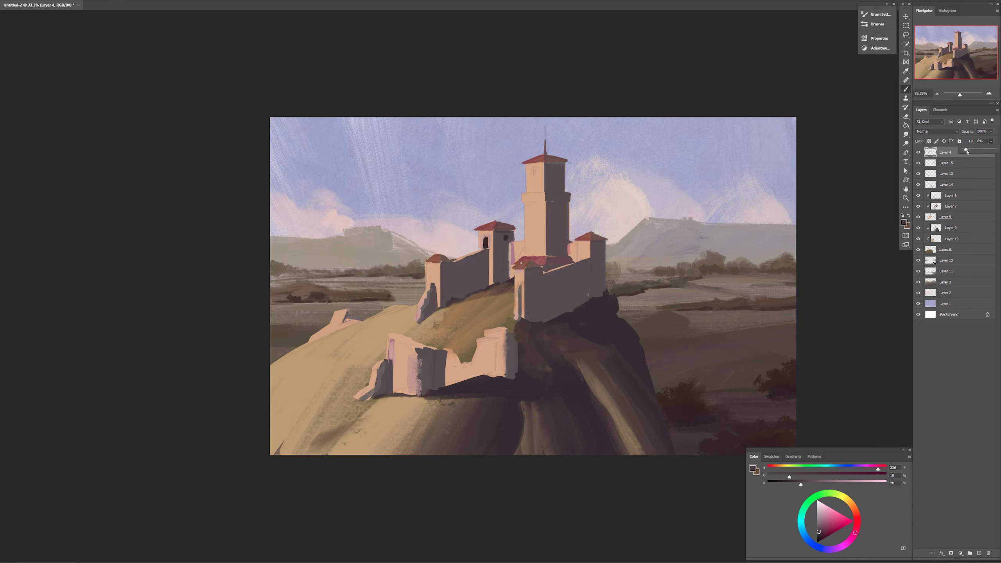
{"action": "left_click_drag", "start_coordinate": [932, 155], "coordinate": [932, 179]}
{"action": "left_click", "coordinate": [932, 163]}
{"action": "left_click", "coordinate": [919, 163]}
{"action": "left_click", "coordinate": [931, 156]}
- Paint over the left tower's arched window and clean up the main tower and adjoining wall in sampled stone colours
{"action": "left_click_drag", "start_coordinate": [547, 165], "coordinate": [564, 166]}
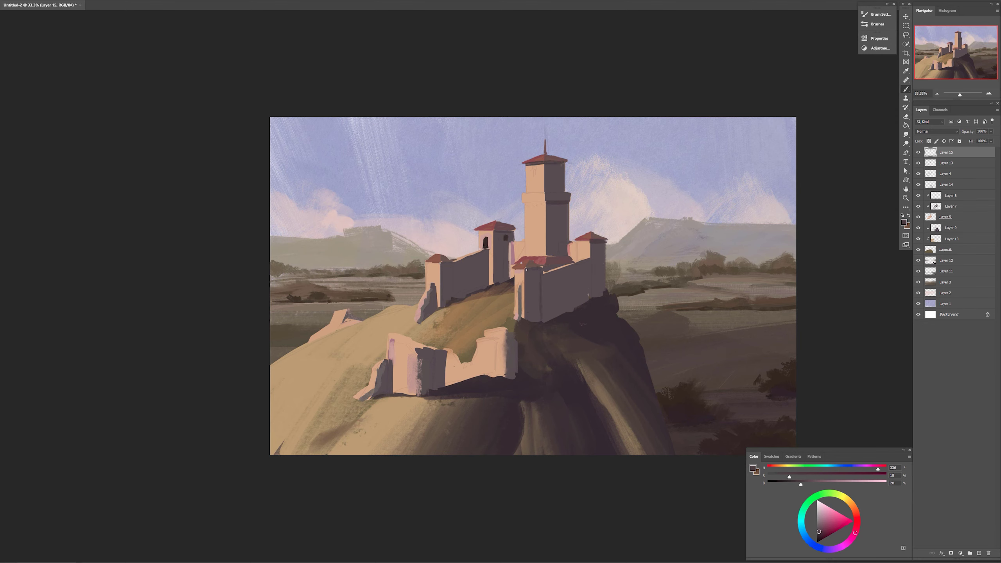
{"action": "key", "text": "ctrl+plus"}
{"action": "right_click", "coordinate": [432, 251]}
{"action": "mouse_move", "coordinate": [394, 251]}
{"action": "left_mouse_down"}
{"action": "mouse_move", "coordinate": [370, 249]}
{"action": "mouse_move", "coordinate": [452, 242]}
{"action": "mouse_move", "coordinate": [466, 213]}
{"action": "mouse_move", "coordinate": [468, 239]}
{"action": "left_mouse_up"}
{"action": "left_click", "coordinate": [592, 374]}
{"action": "left_click", "coordinate": [388, 245], "text": "alt"}
{"action": "left_click", "coordinate": [402, 245], "text": "alt"}
{"action": "left_click", "coordinate": [388, 244], "text": "alt"}
{"action": "left_click", "coordinate": [401, 257], "text": "alt"}
{"action": "left_click", "coordinate": [383, 261], "text": "alt"}
{"action": "left_click", "coordinate": [386, 258], "text": "alt"}
{"action": "left_click", "coordinate": [419, 246], "text": "alt"}
{"action": "left_click", "coordinate": [462, 222], "text": "alt"}
{"action": "left_click", "coordinate": [469, 221], "text": "alt"}
{"action": "left_click", "coordinate": [464, 219], "text": "ctrl"}
{"action": "key", "text": "e"}
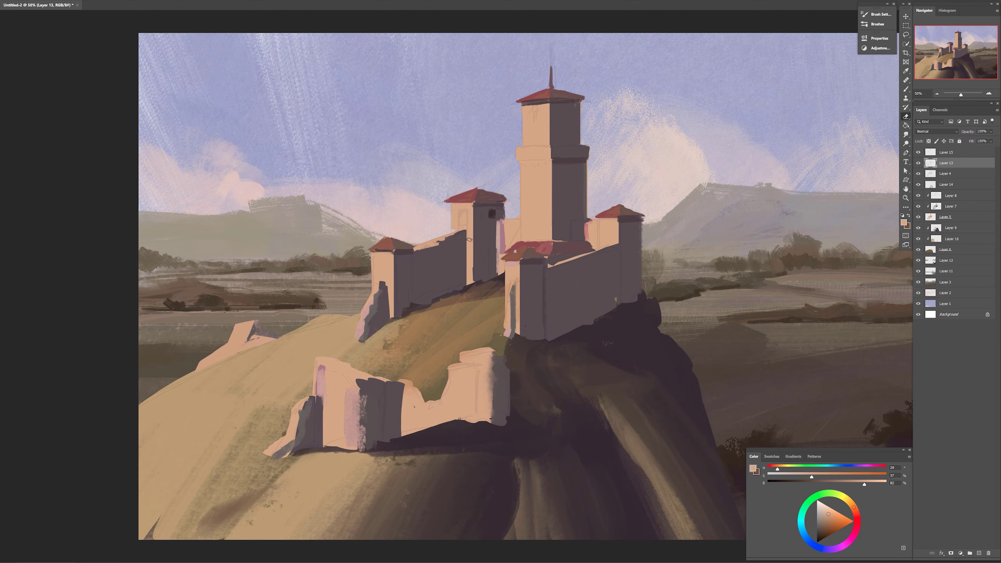
- Paint a dark shadow band under the left tower's roof and down its shaded side in a sampled shadow colour
{"action": "left_click", "coordinate": [947, 152]}
{"action": "key", "text": "b"}
{"action": "key", "text": "e"}
{"action": "key", "text": "b"}
{"action": "left_click", "coordinate": [481, 205], "text": "alt"}
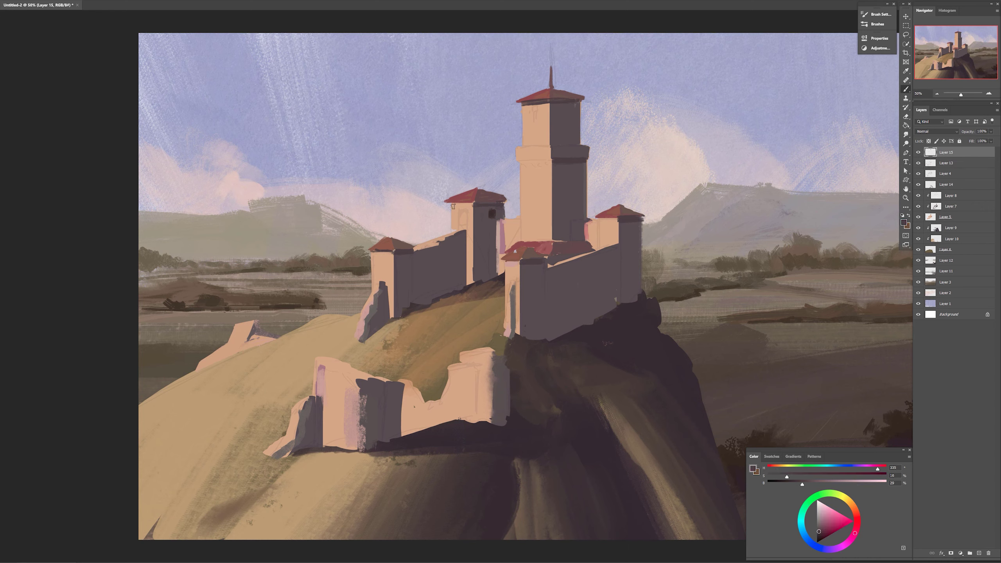
{"action": "left_click_drag", "start_coordinate": [451, 205], "coordinate": [473, 205]}
{"action": "mouse_move", "coordinate": [488, 209]}
{"action": "left_mouse_down"}
{"action": "mouse_move", "coordinate": [479, 242]}
{"action": "mouse_move", "coordinate": [497, 232]}
{"action": "mouse_move", "coordinate": [502, 251]}
{"action": "left_mouse_up"}
{"action": "key", "text": "e"}
{"action": "left_click", "coordinate": [502, 236], "text": "ctrl"}
{"action": "right_click", "coordinate": [477, 212], "text": "ctrl"}
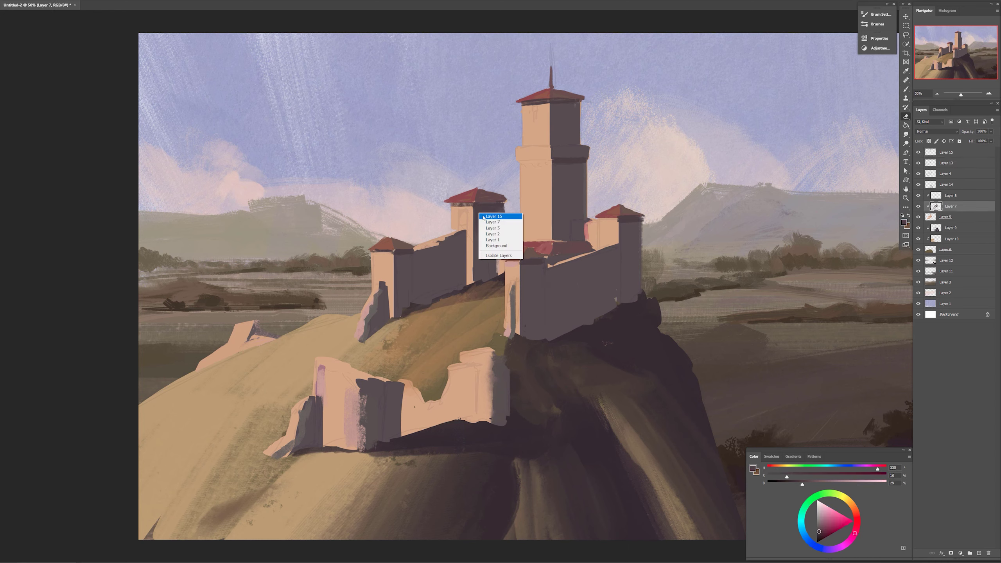
{"action": "left_click", "coordinate": [490, 217]}
{"action": "key", "text": "b"}
- Shift the shadow colour toward violet and darken the left tower's shaded face, covering its window
{"action": "left_click_drag", "start_coordinate": [787, 477], "coordinate": [802, 477]}
{"action": "left_click_drag", "start_coordinate": [877, 469], "coordinate": [862, 469]}
{"action": "left_click_drag", "start_coordinate": [483, 229], "coordinate": [482, 243]}
{"action": "key", "text": "ctrl+z"}
{"action": "left_click_drag", "start_coordinate": [802, 477], "coordinate": [789, 476]}
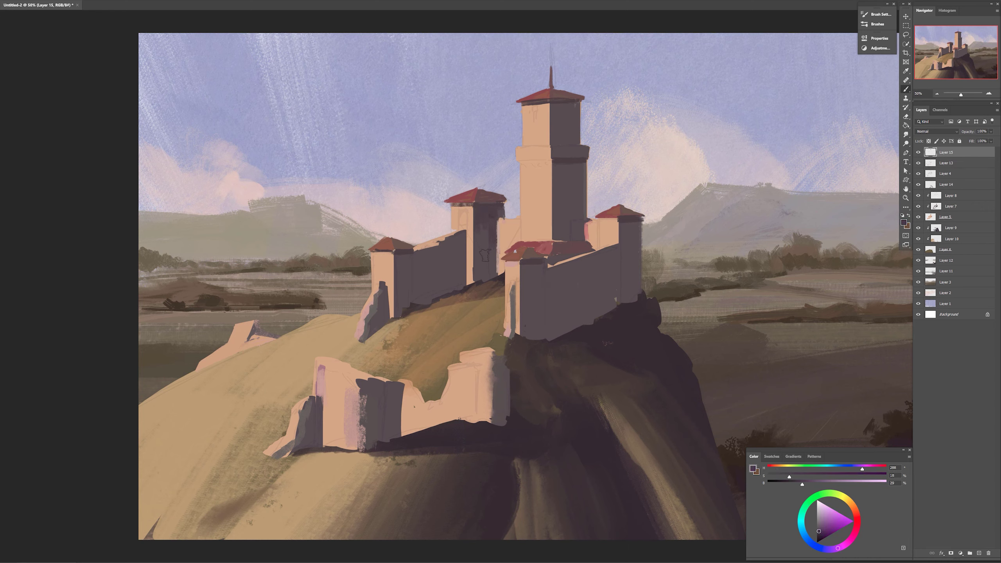
{"action": "left_click_drag", "start_coordinate": [485, 231], "coordinate": [480, 258]}
- Darken the shaded base of the castle's right tower with a sampled dark colour
{"action": "left_click", "coordinate": [637, 295], "text": "alt"}
{"action": "mouse_move", "coordinate": [637, 293]}
{"action": "left_mouse_down"}
{"action": "mouse_move", "coordinate": [636, 273]}
{"action": "mouse_move", "coordinate": [630, 295]}
{"action": "left_mouse_up"}
{"action": "key", "text": "z"}
{"action": "left_click_drag", "start_coordinate": [700, 375], "coordinate": [633, 369]}
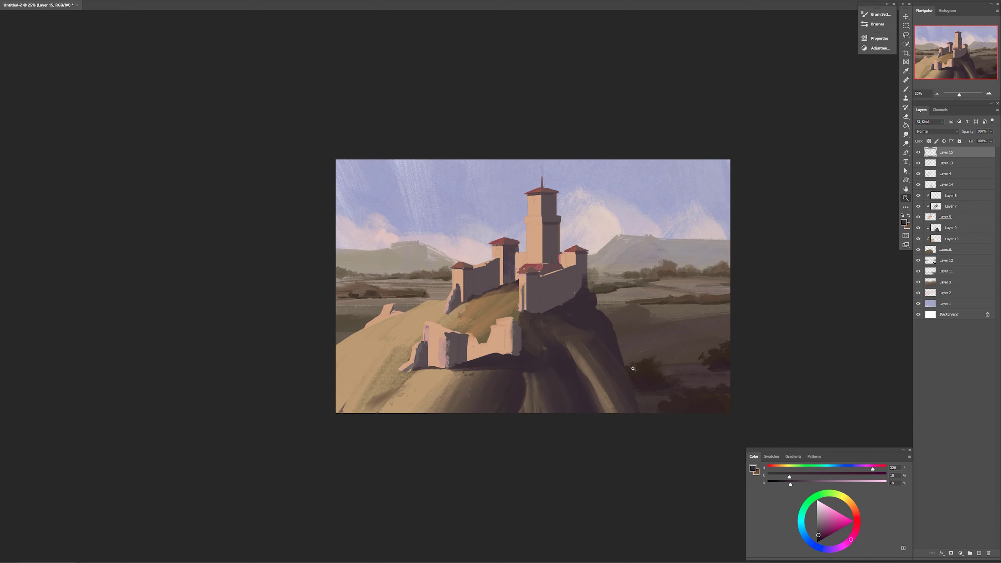
- Add a row of small dark corbels beneath the main tower's ledge and shade the shaft below in sampled colours
{"action": "key", "text": "b"}
{"action": "key", "text": "ctrl+plus"}
{"action": "left_click", "coordinate": [553, 163], "text": "alt"}
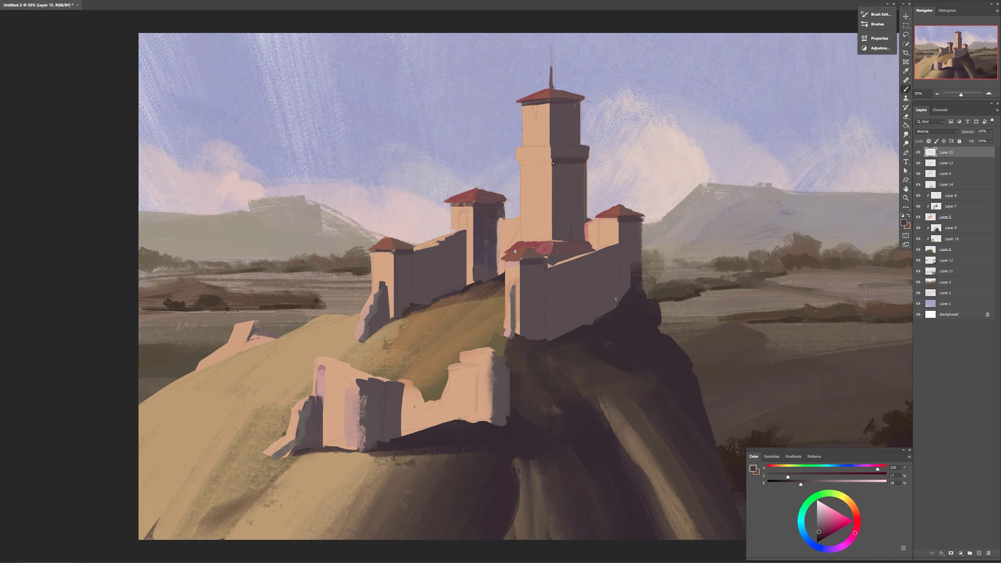
{"action": "left_click", "coordinate": [581, 147], "text": "alt"}
{"action": "left_click", "coordinate": [581, 156], "text": "alt"}
{"action": "left_click_drag", "start_coordinate": [552, 159], "coordinate": [518, 161]}
{"action": "left_click", "coordinate": [573, 189], "text": "ctrl"}
{"action": "left_click", "coordinate": [574, 189], "text": "alt"}
{"action": "left_click", "coordinate": [583, 161], "text": "ctrl"}
{"action": "left_click_drag", "start_coordinate": [586, 177], "coordinate": [586, 217]}
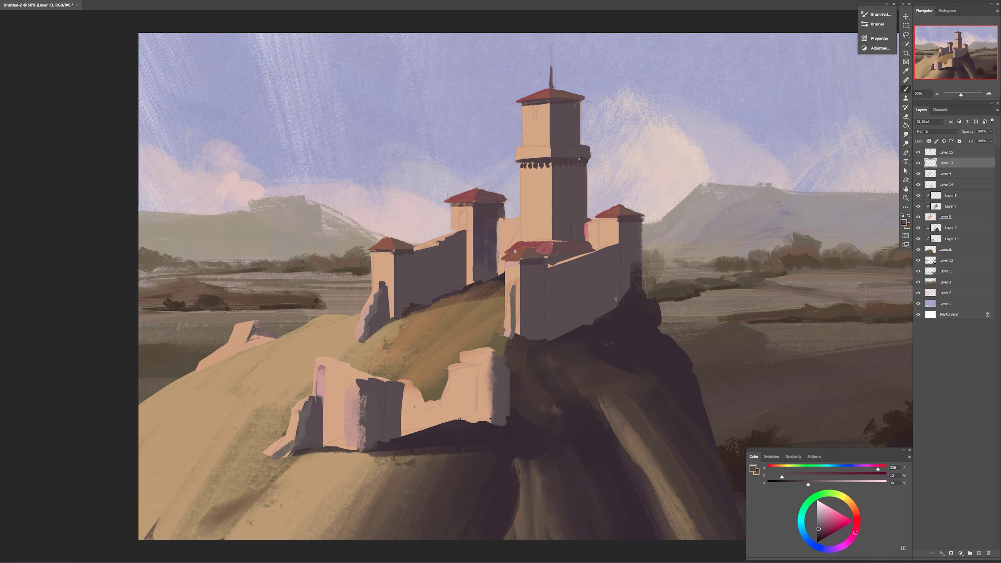
- Paint darker textured shadow on the shaded face of the main tower's upper section using sampled colours
{"action": "left_click", "coordinate": [560, 105], "text": "alt"}
{"action": "mouse_move", "coordinate": [558, 112]}
{"action": "left_mouse_down"}
{"action": "mouse_move", "coordinate": [577, 136]}
{"action": "mouse_move", "coordinate": [562, 121]}
{"action": "mouse_move", "coordinate": [559, 145]}
{"action": "left_mouse_up"}
{"action": "left_click", "coordinate": [577, 155], "text": "alt"}
{"action": "left_click", "coordinate": [567, 119], "text": "alt"}
{"action": "left_click", "coordinate": [559, 114], "text": "alt"}
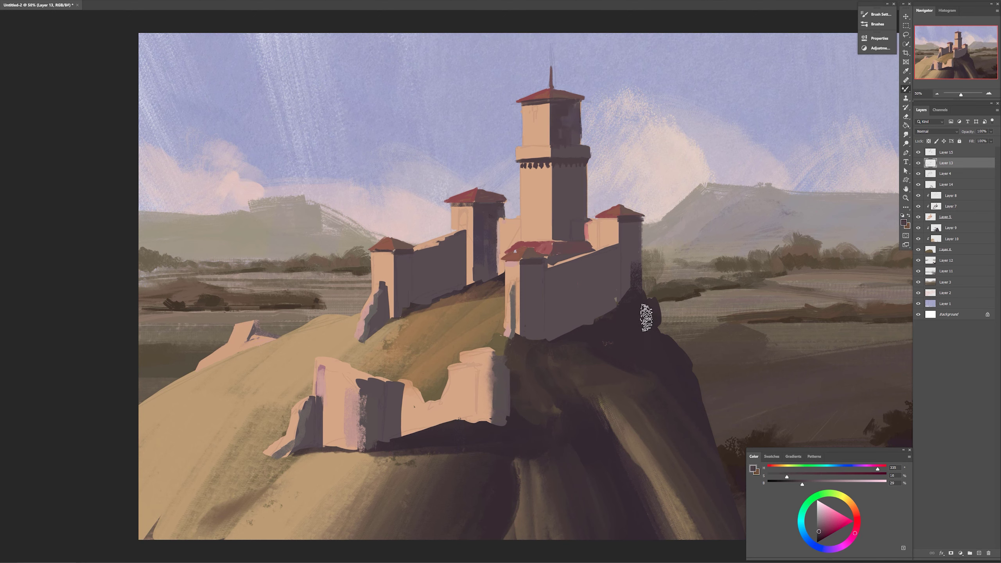
{"action": "key", "text": "ctrl+minus"}
{"action": "key", "text": "ctrl+minus"}
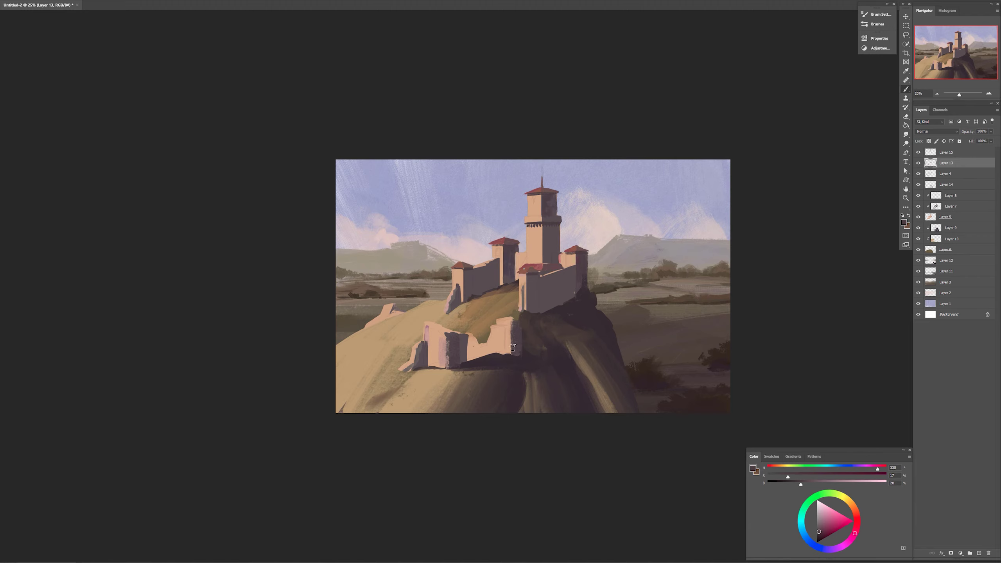
- Paint dark foliage-like shadow up the cliff edge beside the castle's right wall in a sampled cliff colour
{"action": "left_click", "coordinate": [577, 299], "text": "alt"}
{"action": "left_click_drag", "start_coordinate": [578, 298], "coordinate": [580, 278]}
{"action": "left_click", "coordinate": [585, 362], "text": "alt"}
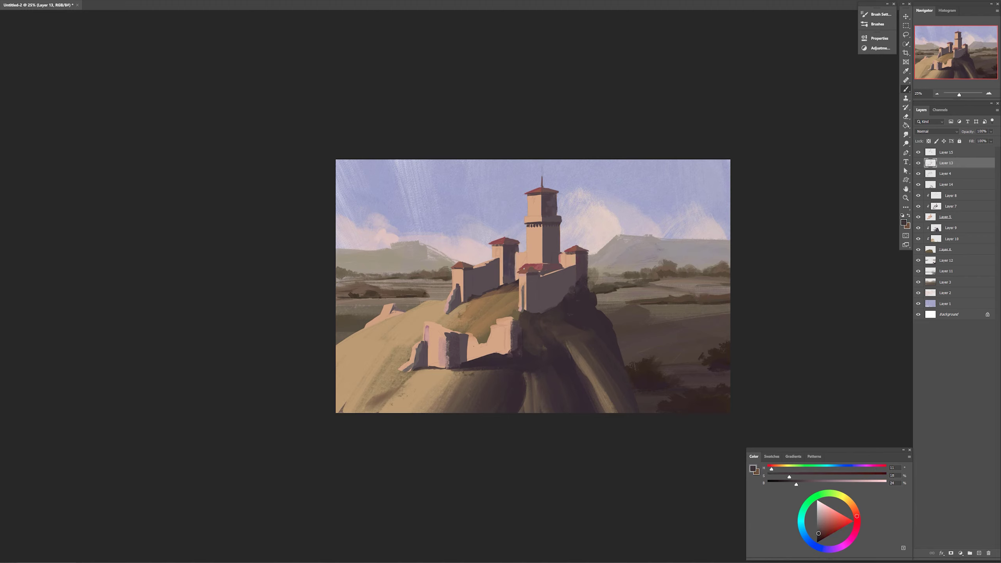
- On a new layer, paint dark vegetation patches below the castle walls and down the left hillside
{"action": "left_click", "coordinate": [979, 553]}
{"action": "left_click", "coordinate": [493, 387], "text": "alt"}
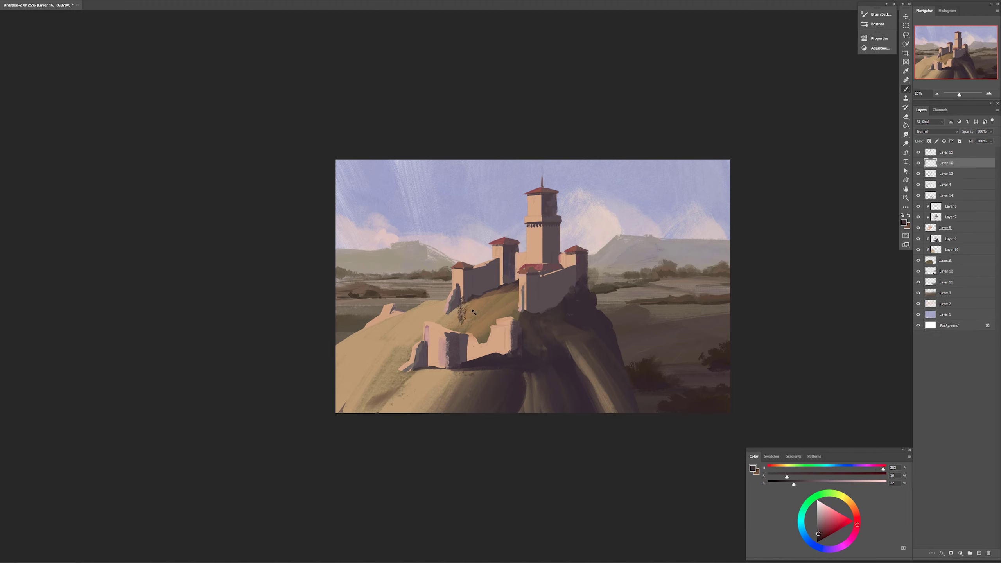
{"action": "mouse_move", "coordinate": [471, 316]}
{"action": "left_mouse_down"}
{"action": "mouse_move", "coordinate": [497, 290]}
{"action": "mouse_move", "coordinate": [503, 308]}
{"action": "mouse_move", "coordinate": [542, 316]}
{"action": "left_mouse_up"}
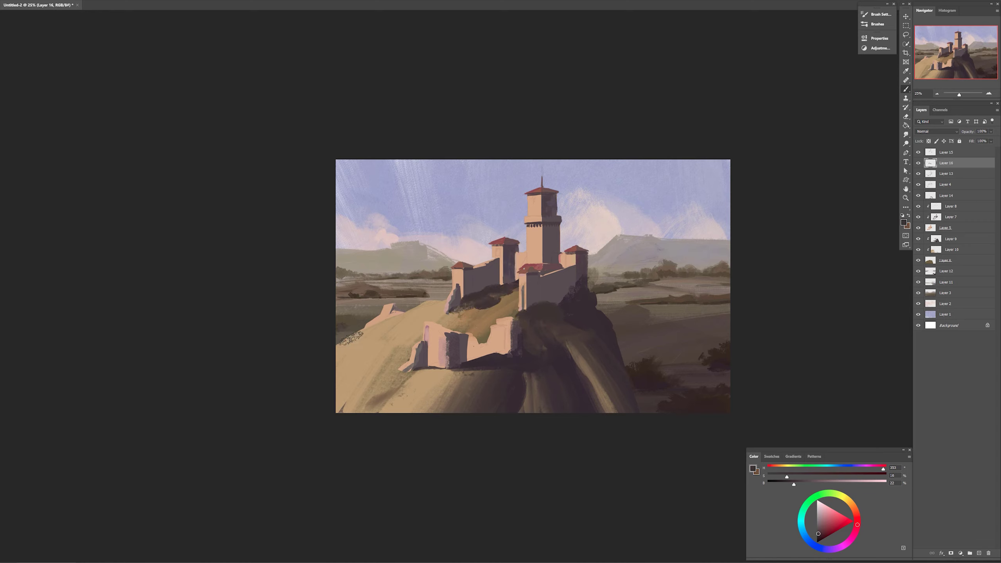
{"action": "left_click_drag", "start_coordinate": [372, 346], "coordinate": [332, 376]}
{"action": "left_click_drag", "start_coordinate": [409, 327], "coordinate": [446, 306]}
{"action": "left_click_drag", "start_coordinate": [426, 319], "coordinate": [445, 315]}
{"action": "key", "text": "ctrl+z"}
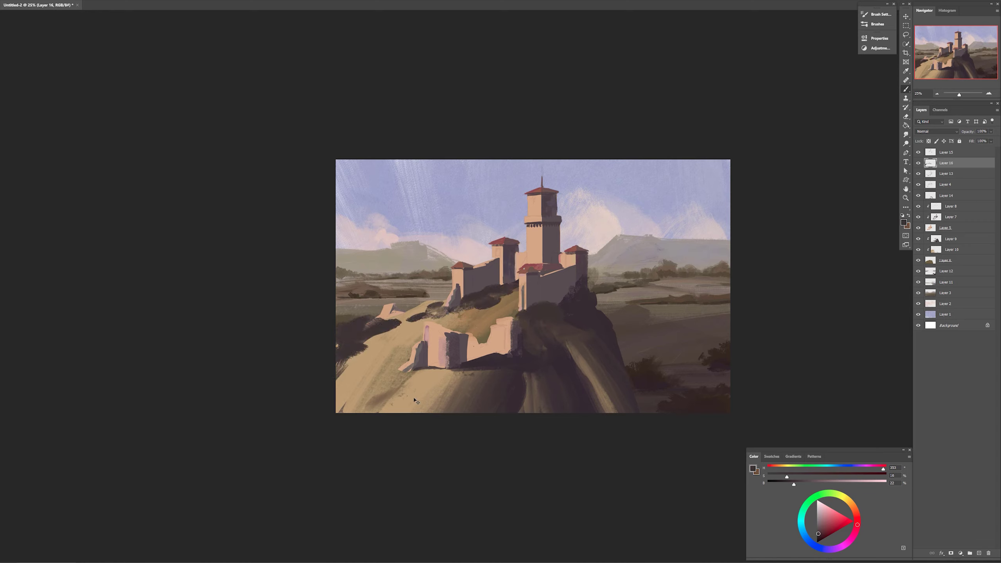
{"action": "key", "text": "ctrl+z"}
- Switch to another brush and paint broad dark shadow across the foreground slope beneath the ruined wall
{"action": "right_click", "coordinate": [632, 352]}
{"action": "double_click", "coordinate": [704, 441]}
{"action": "left_click_drag", "start_coordinate": [432, 375], "coordinate": [357, 410]}
{"action": "left_click_drag", "start_coordinate": [433, 374], "coordinate": [424, 429]}
{"action": "left_click_drag", "start_coordinate": [374, 396], "coordinate": [340, 408]}
{"action": "mouse_move", "coordinate": [413, 361]}
{"action": "left_mouse_down"}
{"action": "mouse_move", "coordinate": [388, 389]}
{"action": "mouse_move", "coordinate": [479, 365]}
{"action": "left_mouse_up"}
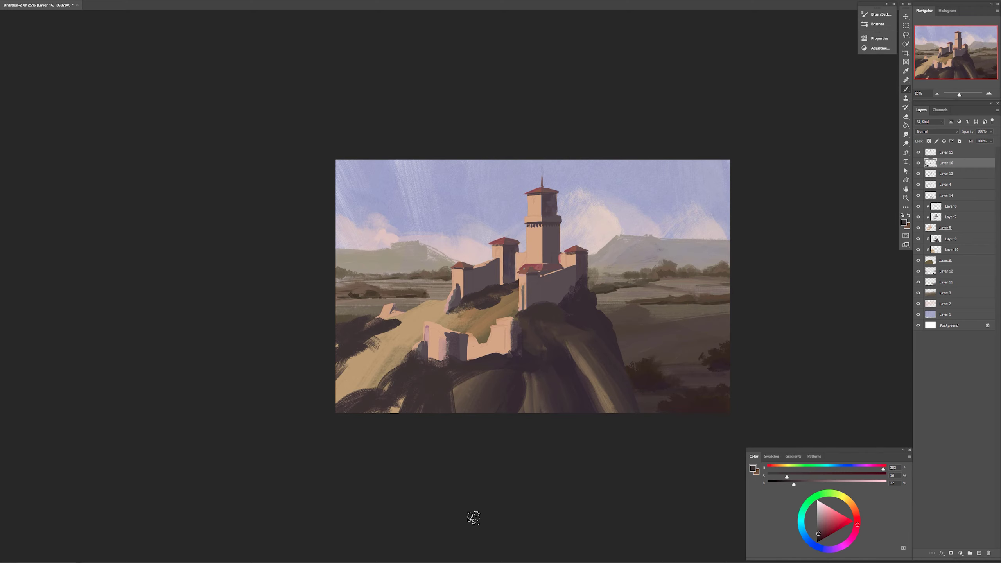
- Mix a lighter ochre and brush it over the dark foreground slope and the vegetation beside the left castle wall
{"action": "left_click", "coordinate": [782, 468]}
{"action": "left_click_drag", "start_coordinate": [786, 476], "coordinate": [809, 477]}
{"action": "left_click_drag", "start_coordinate": [794, 484], "coordinate": [821, 484]}
{"action": "left_click_drag", "start_coordinate": [406, 367], "coordinate": [341, 407]}
{"action": "left_click_drag", "start_coordinate": [411, 366], "coordinate": [410, 416]}
{"action": "left_click_drag", "start_coordinate": [444, 367], "coordinate": [428, 414]}
{"action": "mouse_move", "coordinate": [462, 303]}
{"action": "left_mouse_down"}
{"action": "mouse_move", "coordinate": [478, 306]}
{"action": "mouse_move", "coordinate": [451, 314]}
{"action": "left_mouse_up"}
{"action": "left_click", "coordinate": [827, 521]}
{"action": "left_click_drag", "start_coordinate": [469, 305], "coordinate": [481, 303]}
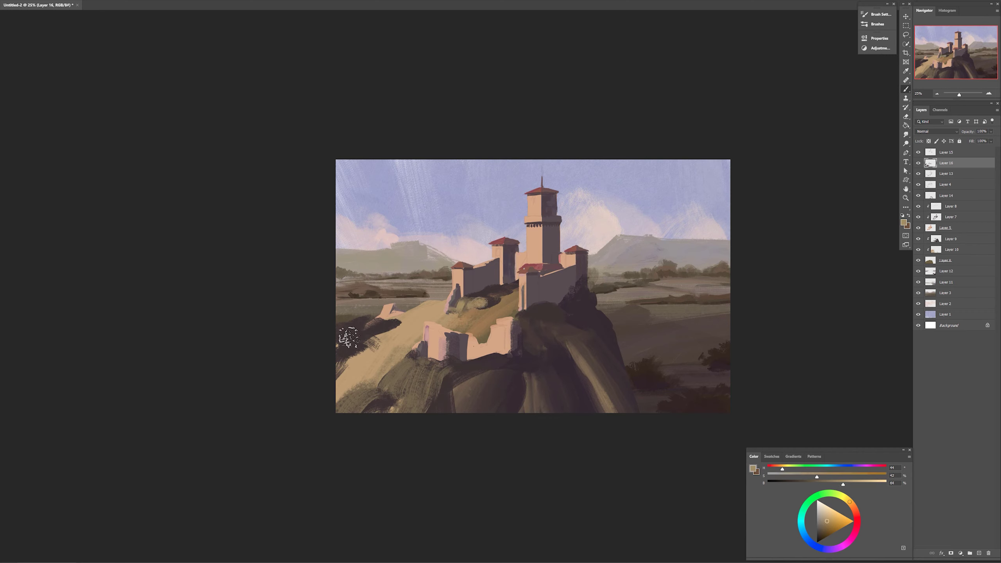
- Add sampled ochre strokes to the dark patch on the far left slope and check the composition mirrored
{"action": "left_click", "coordinate": [342, 356], "text": "alt"}
{"action": "left_click_drag", "start_coordinate": [343, 361], "coordinate": [349, 333]}
{"action": "key", "text": "ctrl+f"}
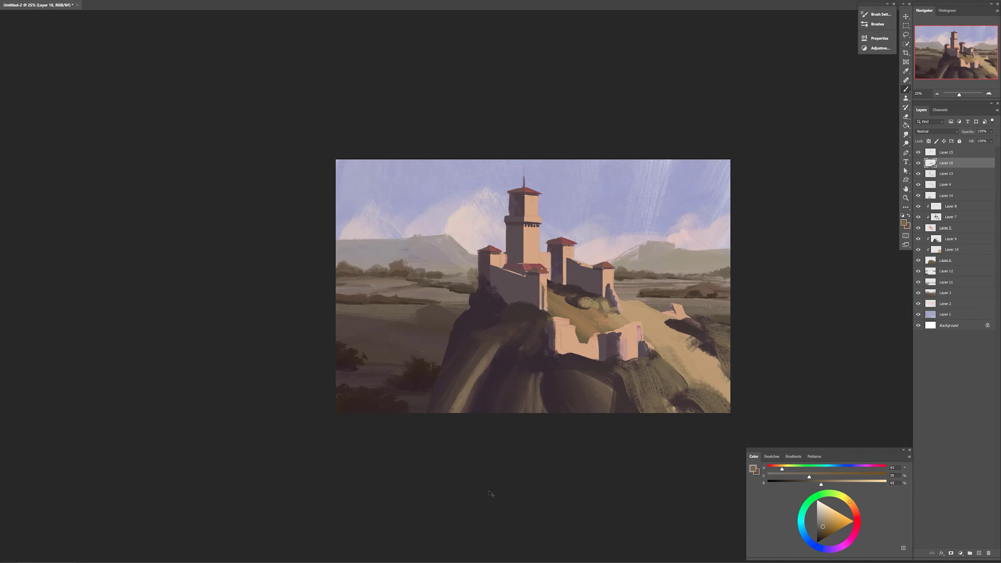
{"action": "key", "text": "ctrl+f"}
- Warm the lit hill layer with Color Balance, setting red to +19 and blue to -15
{"action": "left_click", "coordinate": [952, 249]}
{"action": "key", "text": "ctrl+b"}
{"action": "left_click_drag", "start_coordinate": [501, 503], "coordinate": [508, 503]}
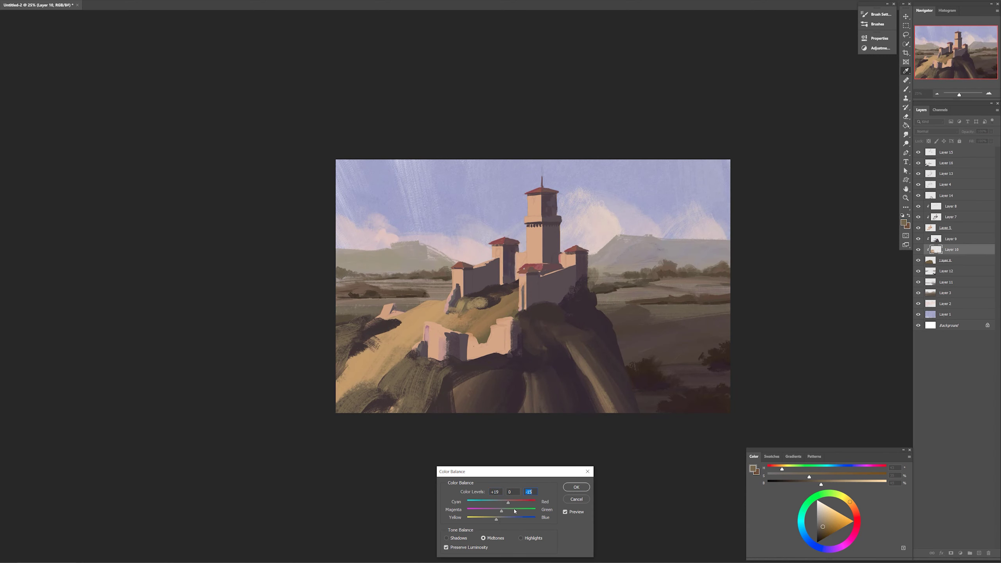
{"action": "left_click", "coordinate": [576, 487]}
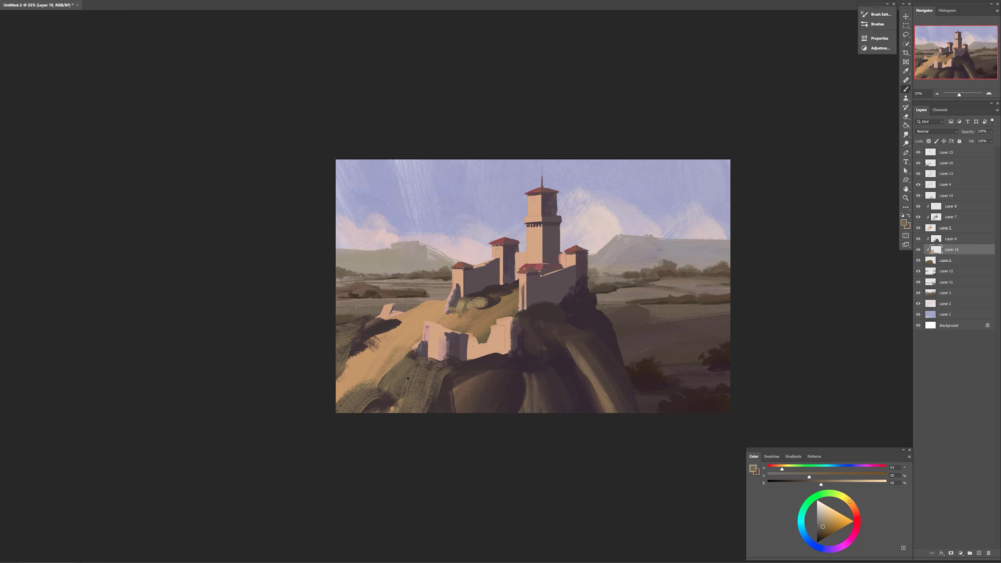
{"action": "left_click", "coordinate": [468, 300], "text": "ctrl"}
{"action": "key", "text": "ctrl+b"}
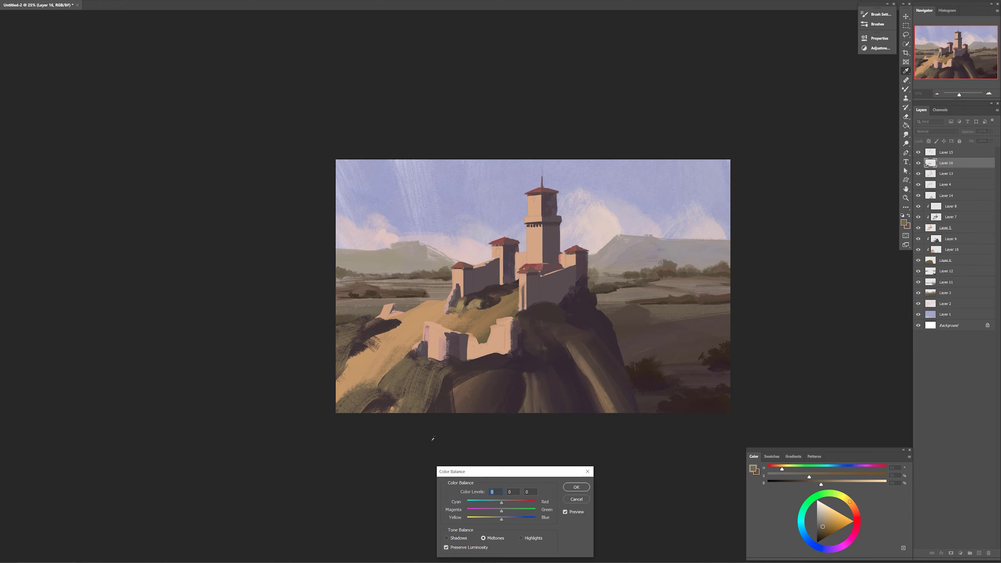
{"action": "key", "text": "Escape"}
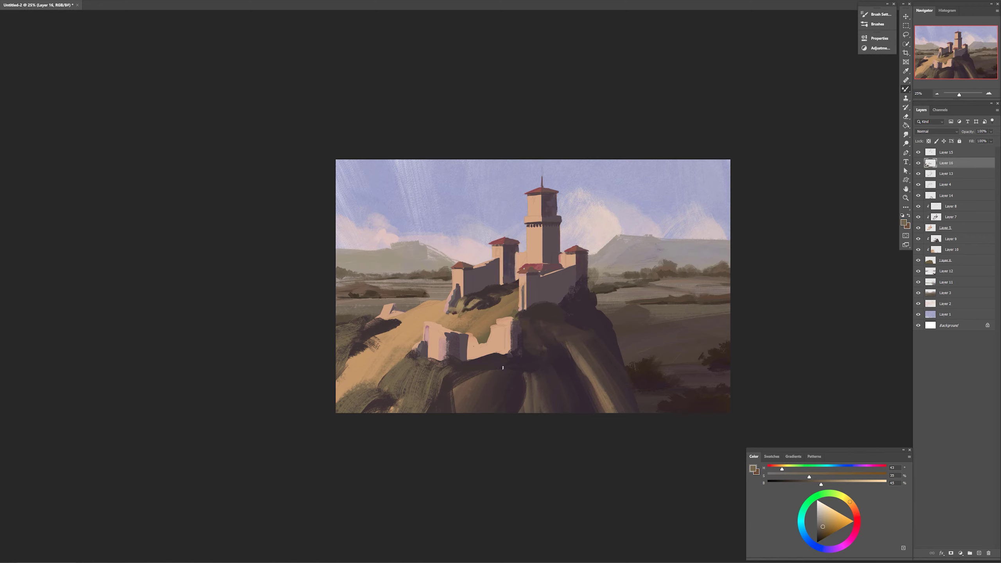
- Touch up the left castle wall's base in sampled shadow colours and move that layer below the vegetation layer
{"action": "left_click", "coordinate": [476, 300], "text": "alt"}
{"action": "left_click", "coordinate": [486, 272], "text": "ctrl"}
{"action": "left_click", "coordinate": [489, 280], "text": "ctrl"}
{"action": "left_click", "coordinate": [491, 281], "text": "alt"}
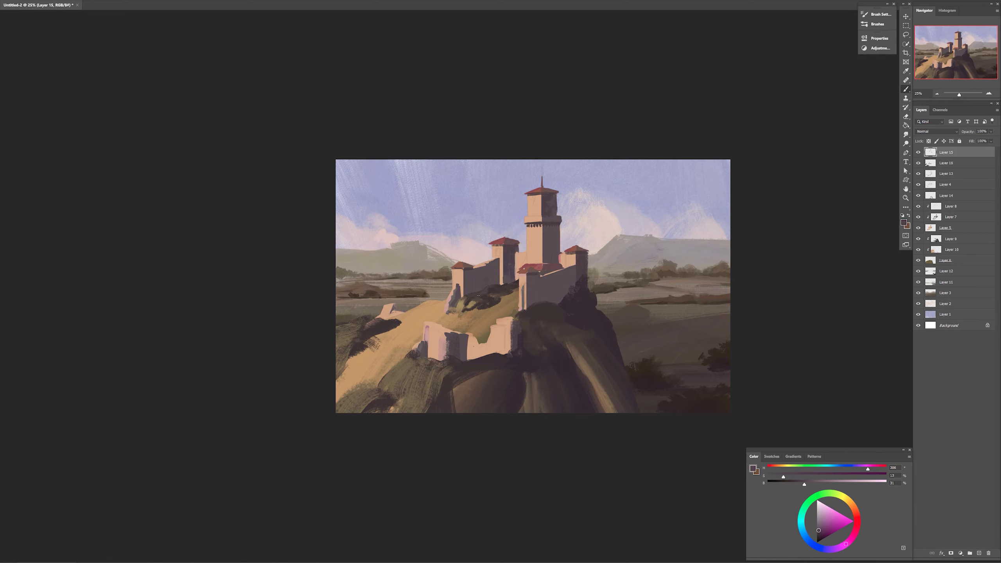
{"action": "left_click", "coordinate": [489, 291], "text": "alt"}
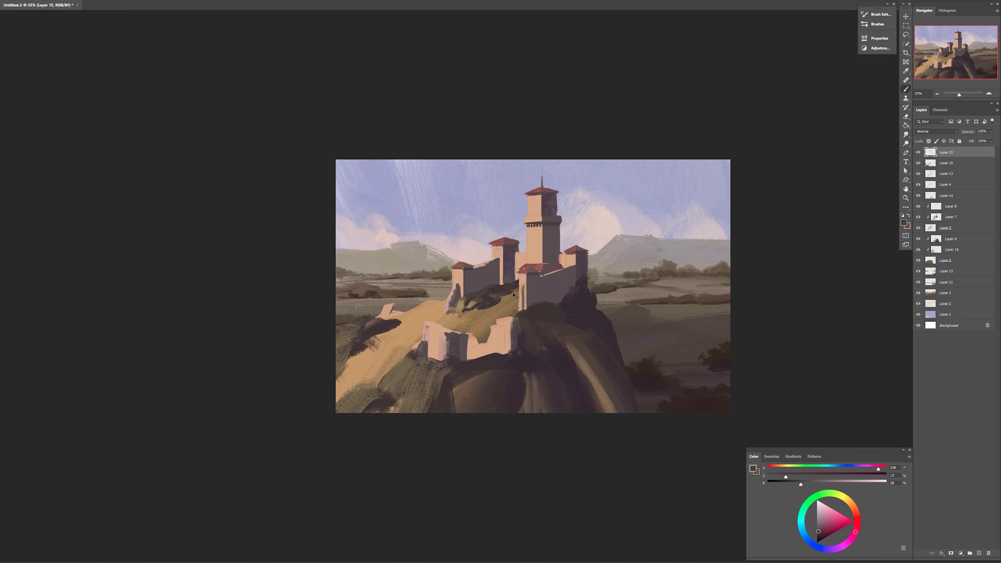
{"action": "key", "text": "ctrl+bracketleft"}
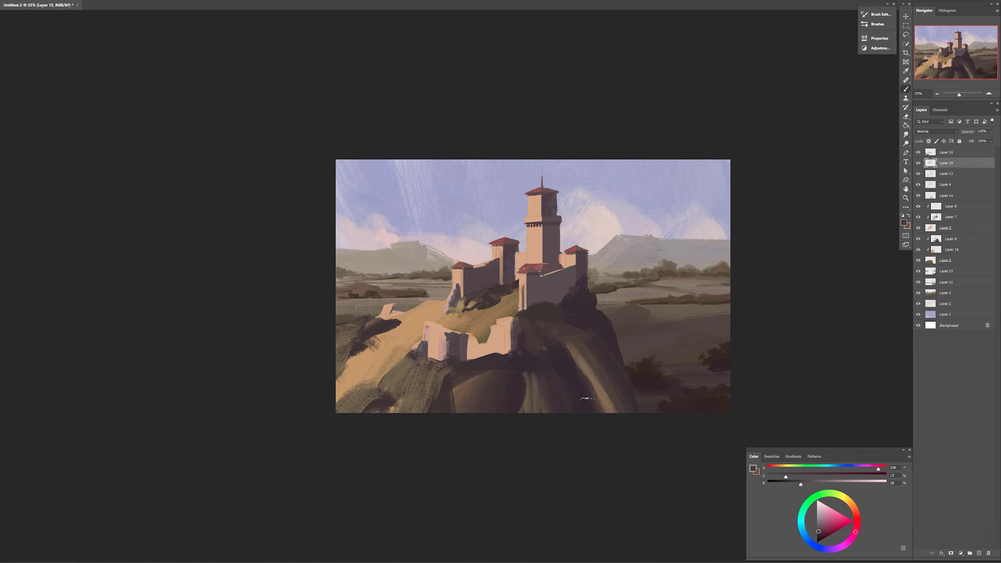
- Paint sampled dark violet shadow beneath the right end of the ruined wall
{"action": "left_click", "coordinate": [590, 314], "text": "alt"}
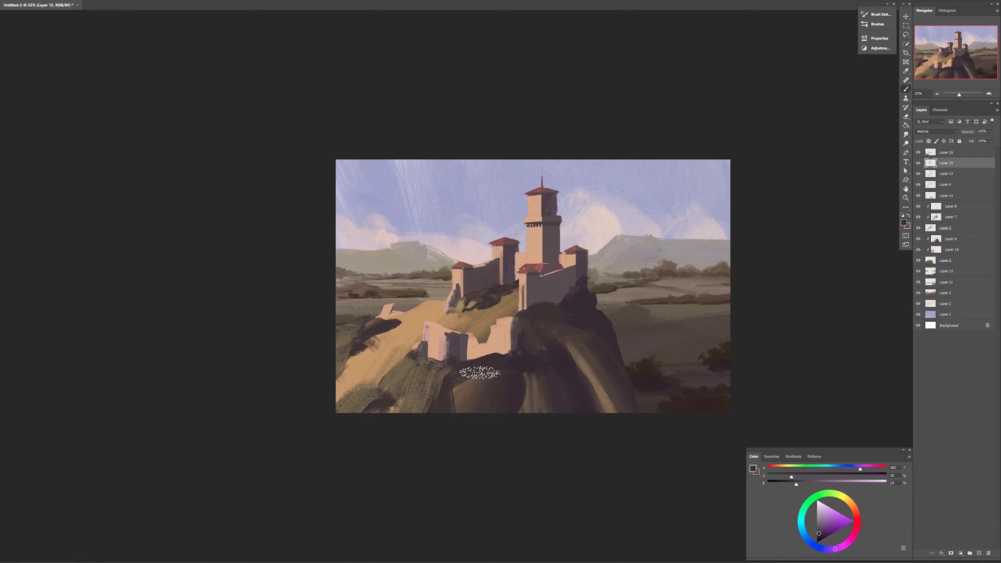
{"action": "key", "text": "alt+bracketright"}
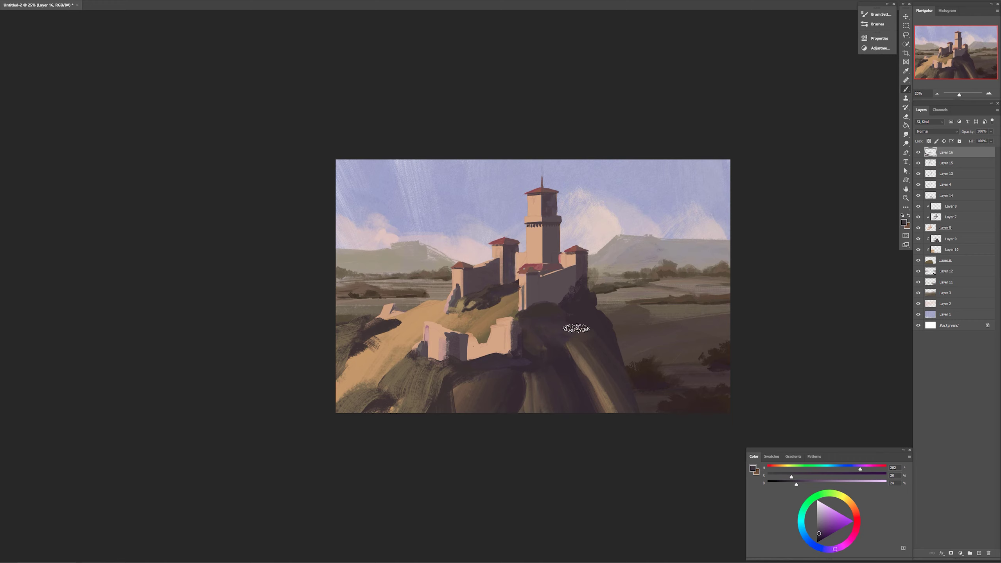
{"action": "left_click", "coordinate": [394, 337], "text": "alt"}
- Paint broken shadow edges on the castle's left and right curtain walls with a different brush in sampled shadow colours
{"action": "left_click", "coordinate": [580, 266], "text": "ctrl"}
{"action": "left_click", "coordinate": [578, 269], "text": "alt"}
{"action": "left_click", "coordinate": [574, 287], "text": "ctrl"}
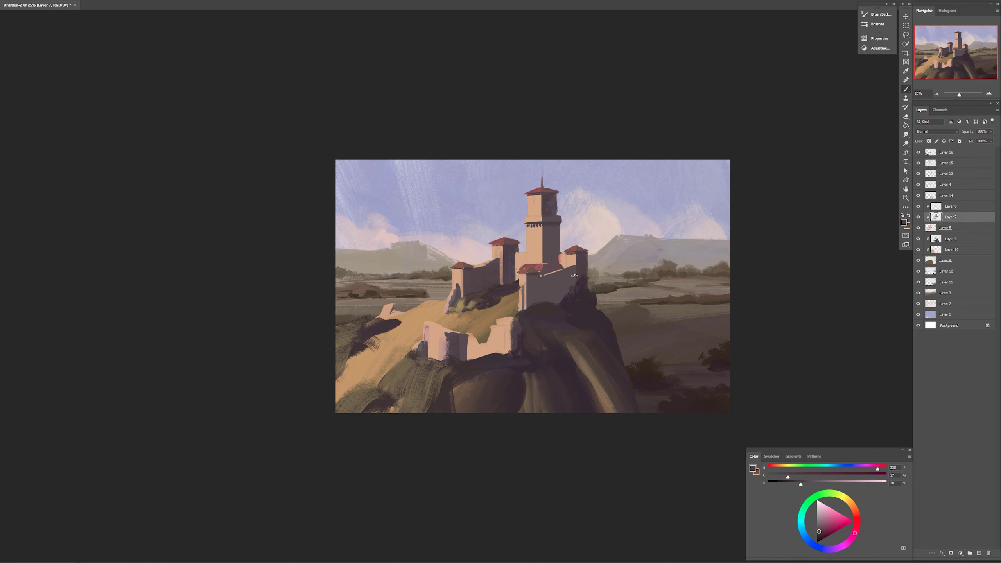
{"action": "mouse_move", "coordinate": [543, 290]}
{"action": "left_mouse_down"}
{"action": "mouse_move", "coordinate": [563, 299]}
{"action": "mouse_move", "coordinate": [544, 286]}
{"action": "mouse_move", "coordinate": [530, 296]}
{"action": "left_mouse_up"}
{"action": "key", "text": "ctrl+z"}
{"action": "right_click", "coordinate": [589, 371]}
{"action": "double_click", "coordinate": [646, 413]}
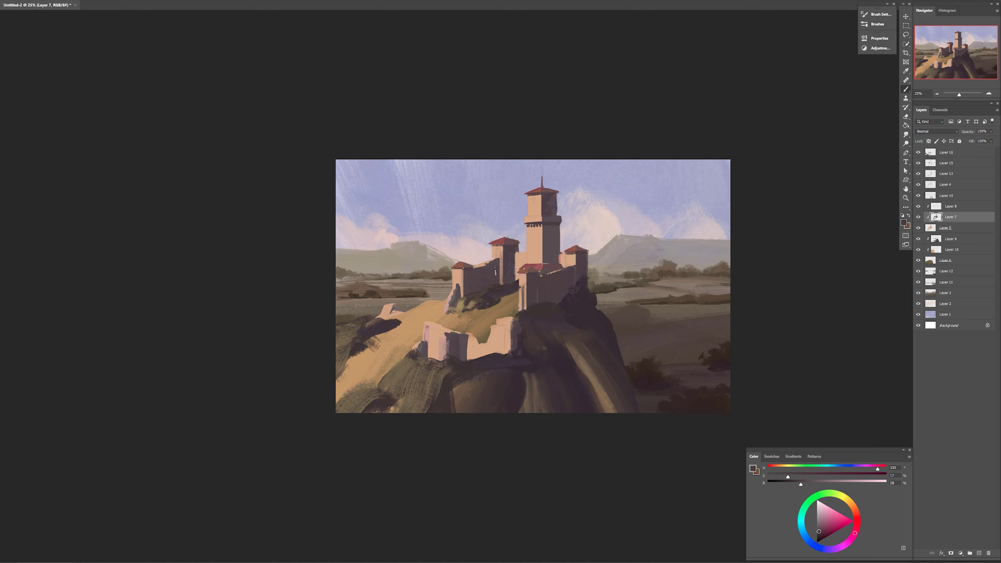
{"action": "left_click_drag", "start_coordinate": [465, 273], "coordinate": [464, 296]}
{"action": "left_click", "coordinate": [459, 278], "text": "alt"}
{"action": "left_click_drag", "start_coordinate": [502, 266], "coordinate": [501, 282]}
{"action": "left_click", "coordinate": [495, 276], "text": "alt"}
- Try painting paler sunlit highlights on the ruined wall and the main tower's lit face
{"action": "left_click", "coordinate": [501, 340], "text": "alt"}
{"action": "left_click_drag", "start_coordinate": [811, 476], "coordinate": [791, 477]}
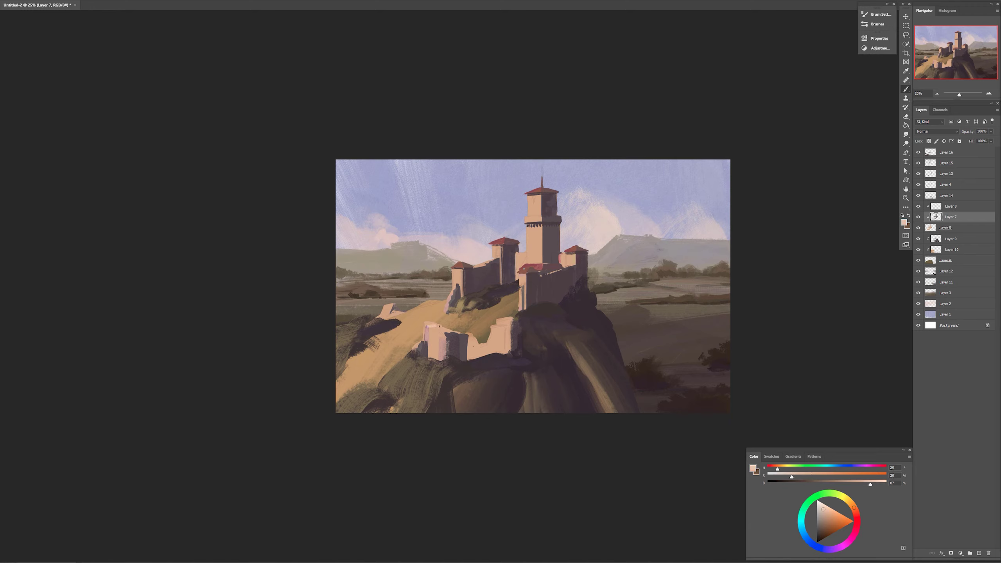
{"action": "left_click_drag", "start_coordinate": [428, 324], "coordinate": [444, 333]}
{"action": "left_click_drag", "start_coordinate": [425, 325], "coordinate": [424, 350]}
{"action": "left_click_drag", "start_coordinate": [503, 320], "coordinate": [492, 333]}
{"action": "left_click_drag", "start_coordinate": [492, 339], "coordinate": [484, 346]}
{"action": "left_click_drag", "start_coordinate": [532, 219], "coordinate": [529, 215]}
{"action": "left_click_drag", "start_coordinate": [530, 228], "coordinate": [532, 255]}
{"action": "left_click", "coordinate": [538, 249], "text": "alt"}
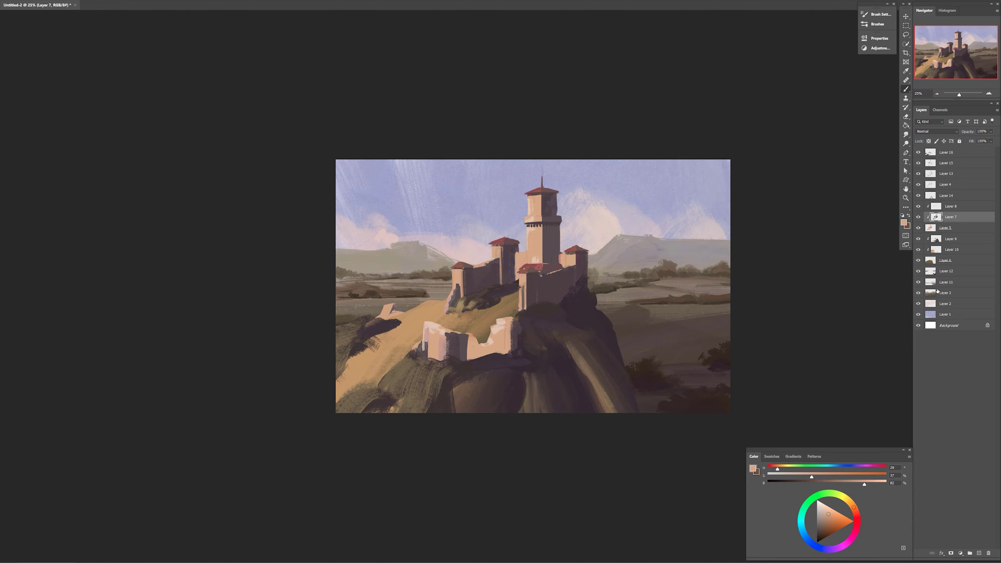
{"action": "key", "text": "ctrl+z"}
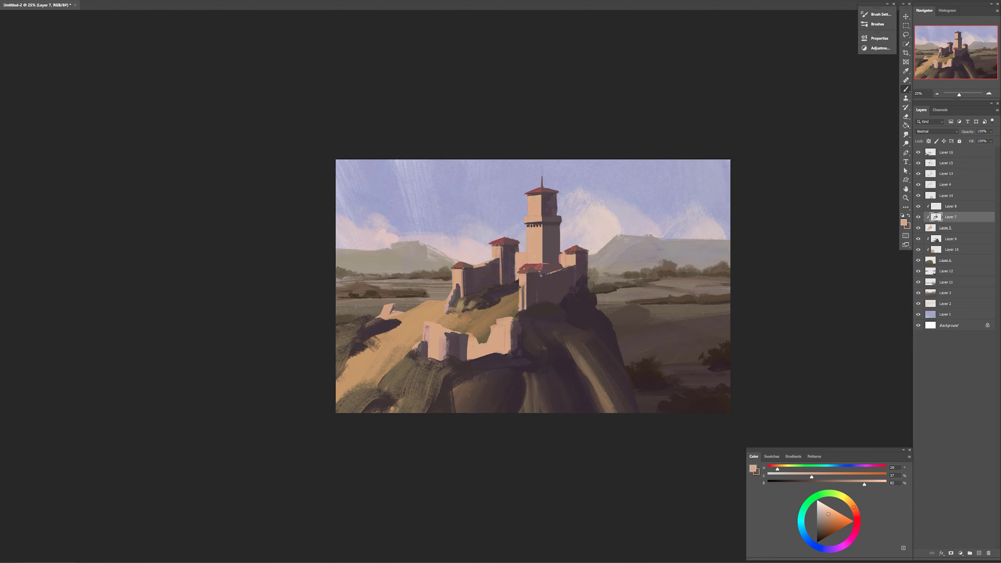
- Add sampled warm and shadow accents to the main tower's lit face and the ruined wall on the upper detail layer
{"action": "left_click", "coordinate": [945, 163]}
{"action": "left_click", "coordinate": [547, 237], "text": "alt"}
{"action": "left_click_drag", "start_coordinate": [542, 225], "coordinate": [542, 266]}
{"action": "left_click", "coordinate": [537, 233], "text": "alt"}
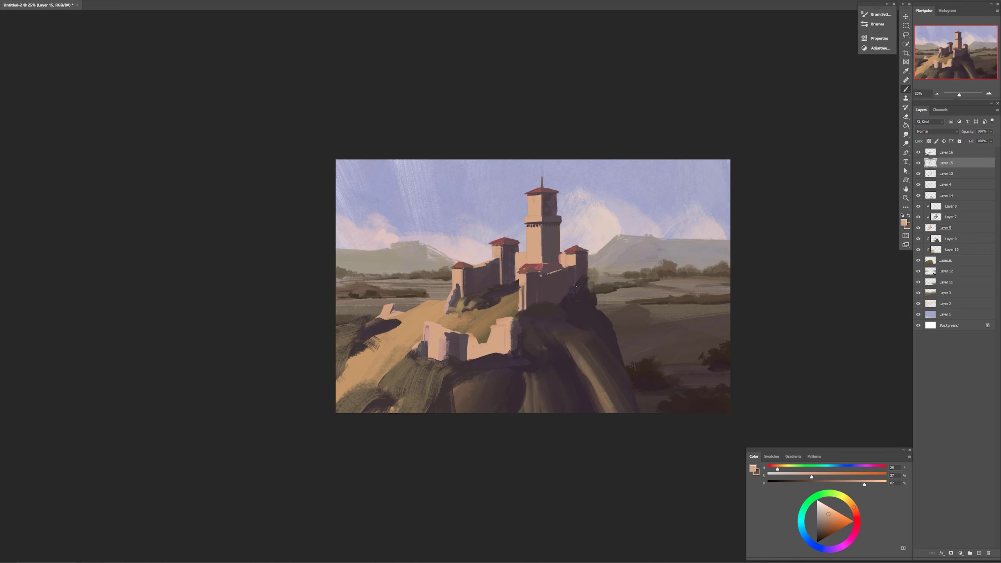
{"action": "left_click_drag", "start_coordinate": [777, 468], "coordinate": [772, 467]}
{"action": "left_click", "coordinate": [460, 350], "text": "alt"}
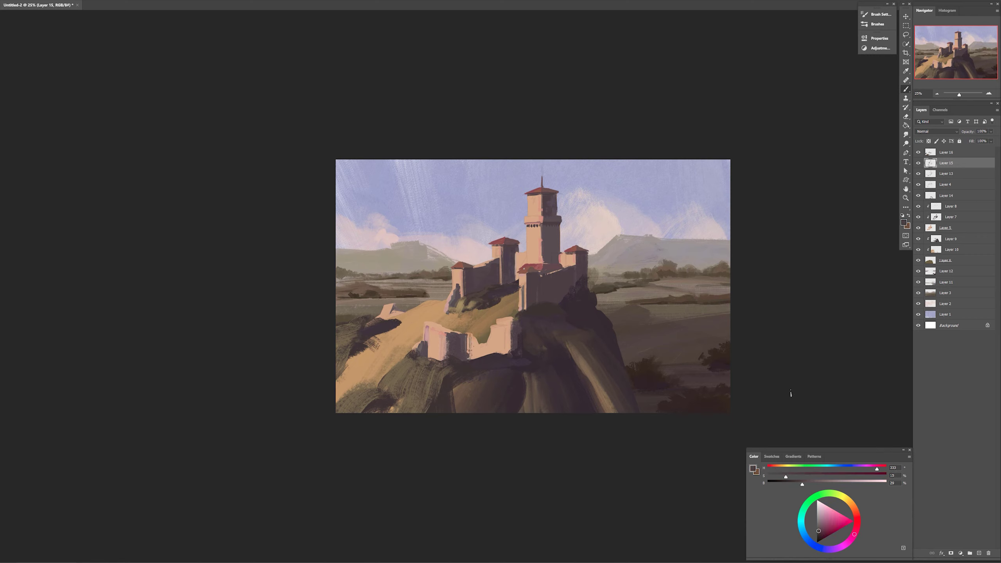
- Erase the dark and olive strokes covering the foreground slope to bring back the sunlit hillside
{"action": "left_click", "coordinate": [945, 152]}
{"action": "key", "text": "e"}
{"action": "mouse_move", "coordinate": [421, 386]}
{"action": "left_mouse_down"}
{"action": "mouse_move", "coordinate": [415, 366]}
{"action": "mouse_move", "coordinate": [412, 423]}
{"action": "mouse_move", "coordinate": [469, 367]}
{"action": "left_mouse_up"}
{"action": "key", "text": "shift+b"}
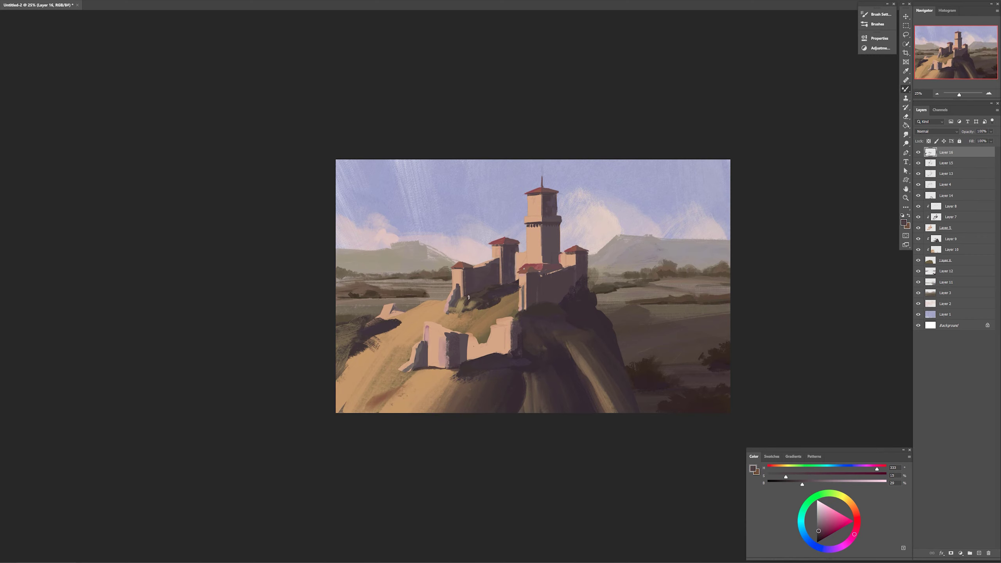
- Paint dark brown shadow patches across the foreground slope below the ruined wall with a different brush and a sampled shadow colour
{"action": "mouse_move", "coordinate": [468, 297]}
{"action": "left_mouse_down"}
{"action": "mouse_move", "coordinate": [458, 310]}
{"action": "mouse_move", "coordinate": [475, 302]}
{"action": "left_mouse_up"}
{"action": "key", "text": "e"}
{"action": "key", "text": "b"}
{"action": "right_click", "coordinate": [504, 377]}
{"action": "left_click", "coordinate": [549, 430]}
{"action": "left_click", "coordinate": [469, 377], "text": "alt"}
{"action": "mouse_move", "coordinate": [418, 372]}
{"action": "left_mouse_down"}
{"action": "mouse_move", "coordinate": [391, 380]}
{"action": "mouse_move", "coordinate": [406, 403]}
{"action": "mouse_move", "coordinate": [373, 415]}
{"action": "mouse_move", "coordinate": [416, 370]}
{"action": "mouse_move", "coordinate": [437, 409]}
{"action": "mouse_move", "coordinate": [424, 386]}
{"action": "mouse_move", "coordinate": [479, 407]}
{"action": "left_mouse_up"}
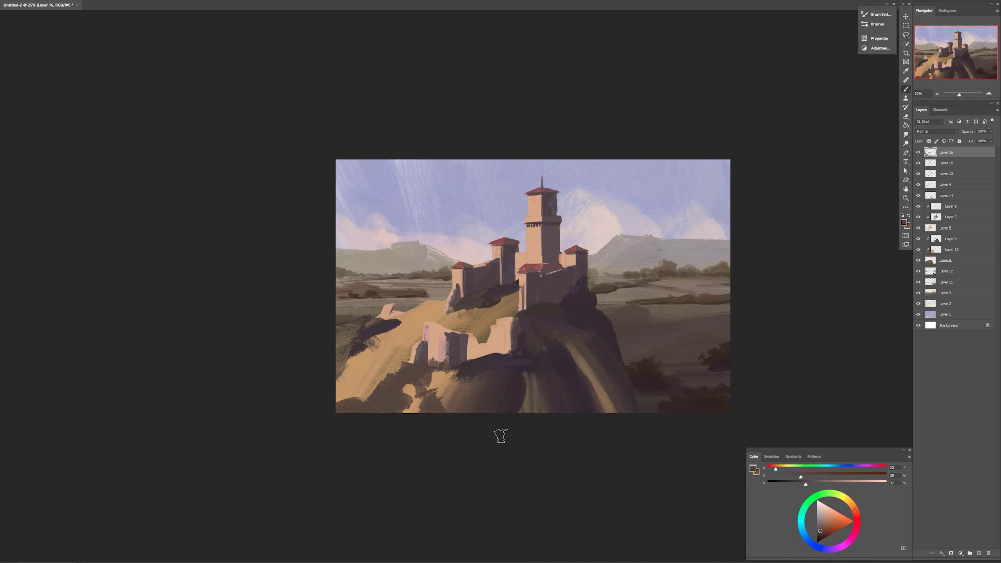
{"action": "mouse_move", "coordinate": [428, 379]}
{"action": "left_mouse_down"}
{"action": "mouse_move", "coordinate": [443, 404]}
{"action": "mouse_move", "coordinate": [435, 400]}
{"action": "left_mouse_up"}
- Extend the foreground shadow to the hill's lower left corner with another brush, using sampled dark tones shifted towards purple
{"action": "left_click", "coordinate": [475, 398], "text": "alt"}
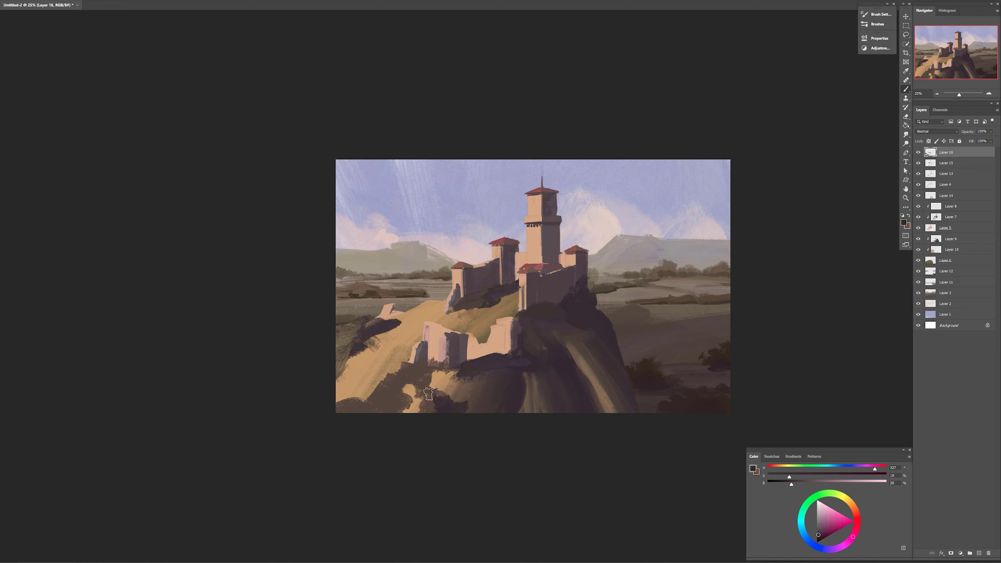
{"action": "right_click", "coordinate": [661, 366]}
{"action": "double_click", "coordinate": [789, 369]}
{"action": "left_click_drag", "start_coordinate": [410, 384], "coordinate": [397, 412]}
{"action": "left_click_drag", "start_coordinate": [378, 410], "coordinate": [350, 402]}
{"action": "left_click", "coordinate": [847, 544]}
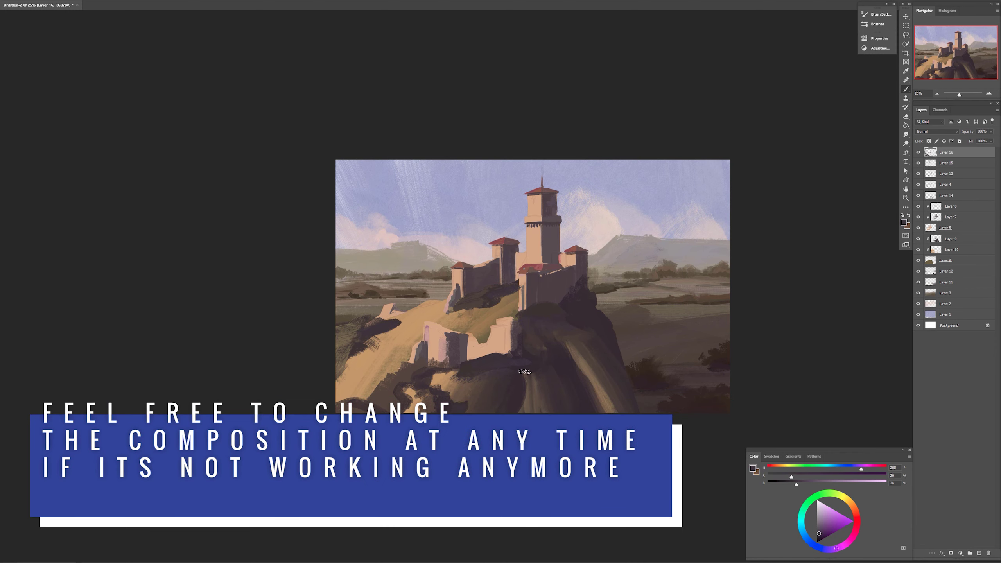
- Add brown and olive shrub shapes over the shadowed lower left slope with colours sampled from the painting
{"action": "left_click", "coordinate": [383, 390], "text": "alt"}
{"action": "left_click_drag", "start_coordinate": [367, 396], "coordinate": [410, 366]}
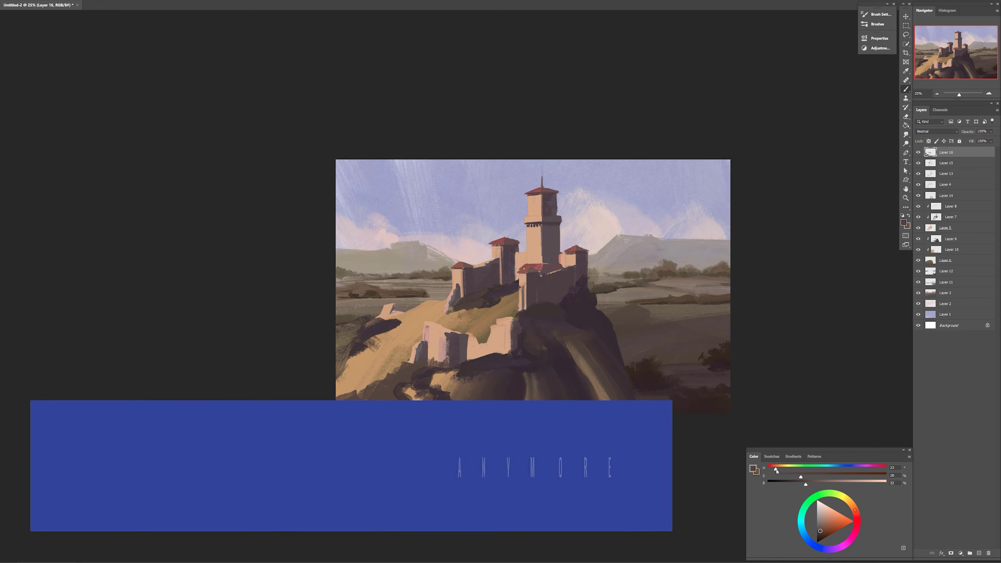
{"action": "left_click", "coordinate": [346, 404], "text": "alt"}
{"action": "left_click_drag", "start_coordinate": [366, 395], "coordinate": [410, 369]}
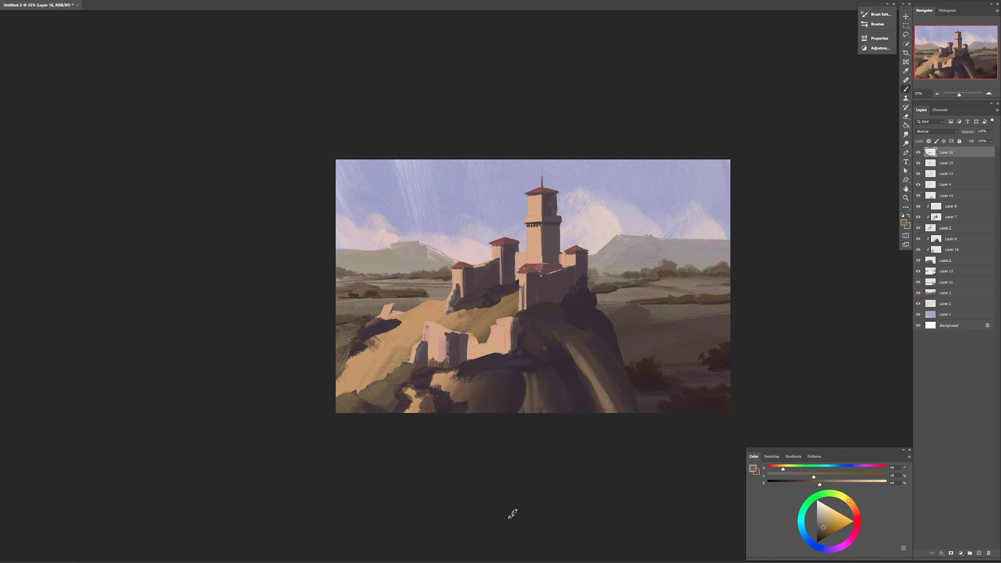
{"action": "mouse_move", "coordinate": [475, 301]}
{"action": "left_mouse_down"}
{"action": "mouse_move", "coordinate": [451, 311]}
{"action": "mouse_move", "coordinate": [482, 310]}
{"action": "left_mouse_up"}
{"action": "left_click", "coordinate": [385, 395], "text": "alt"}
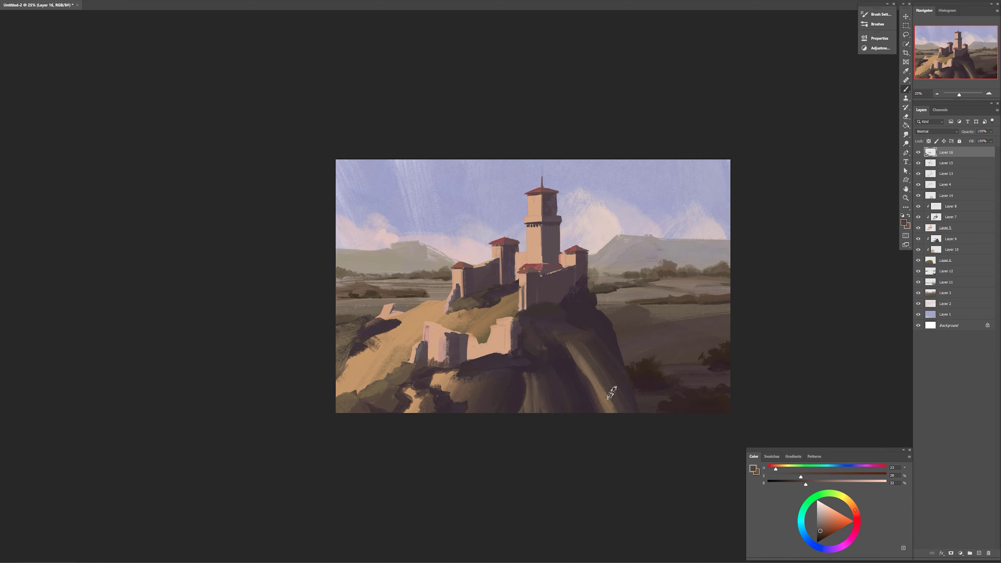
- Paint lighter purple reflected light on the shaded castle and ruined walls on Layer 15, using a different brush and a brightened tower shadow colour
{"action": "key", "text": "alt+bracketleft"}
{"action": "right_click", "coordinate": [570, 241]}
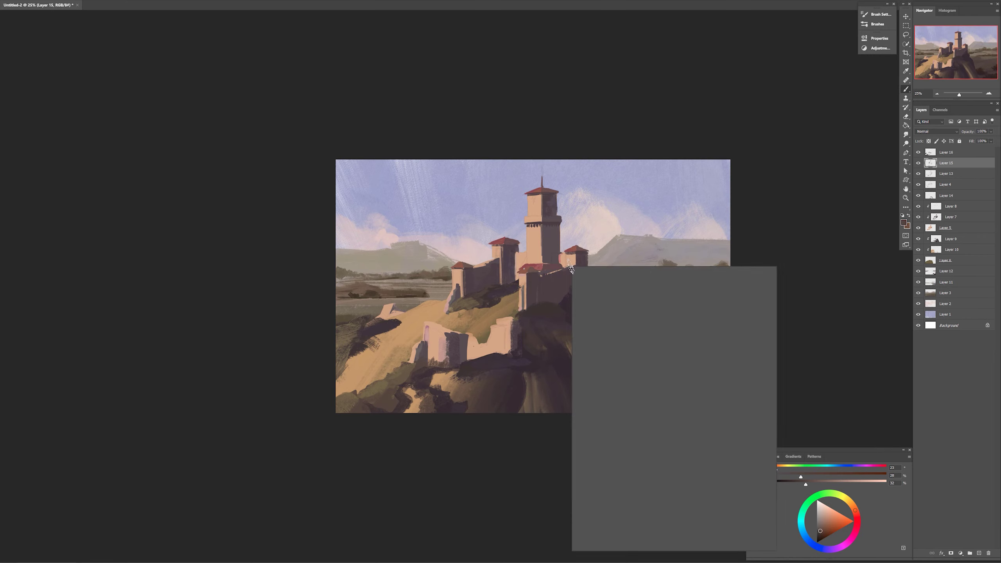
{"action": "right_click", "coordinate": [656, 282]}
{"action": "double_click", "coordinate": [669, 330]}
{"action": "left_click", "coordinate": [551, 234], "text": "alt"}
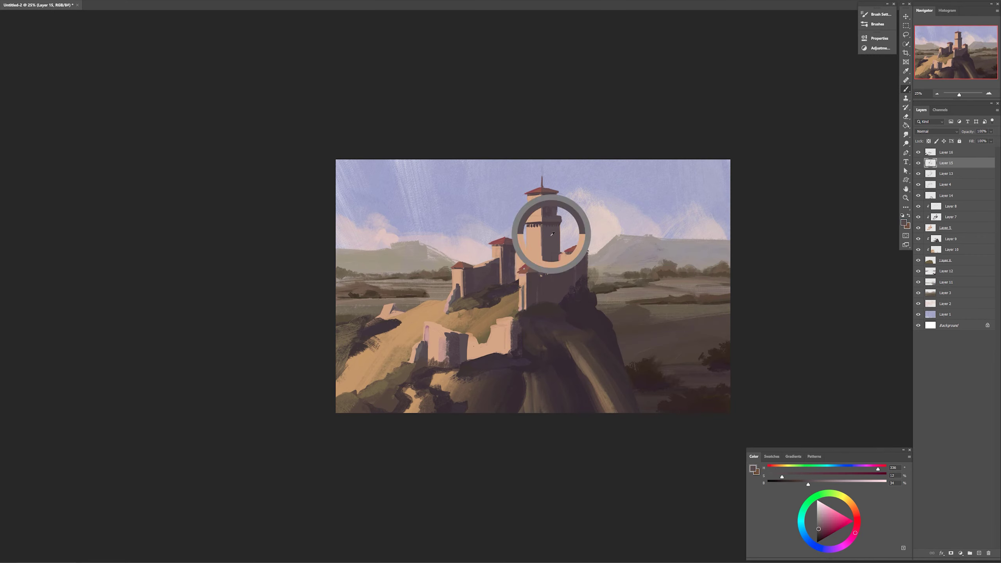
{"action": "left_click_drag", "start_coordinate": [809, 484], "coordinate": [814, 484]}
{"action": "left_click", "coordinate": [795, 477]}
{"action": "left_click", "coordinate": [872, 468]}
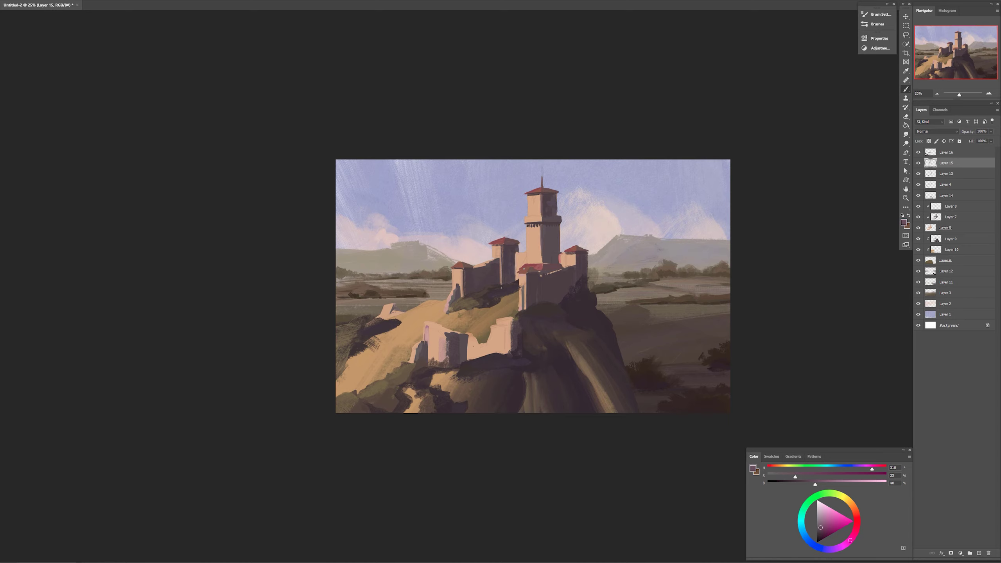
{"action": "left_click_drag", "start_coordinate": [527, 276], "coordinate": [526, 303]}
{"action": "left_click_drag", "start_coordinate": [444, 335], "coordinate": [444, 358]}
- Paint a sampled dark violet shadow over the shaded right slope on Layer 9 to subdue the light streak
{"action": "left_click", "coordinate": [606, 342], "text": "ctrl"}
{"action": "left_click", "coordinate": [906, 144]}
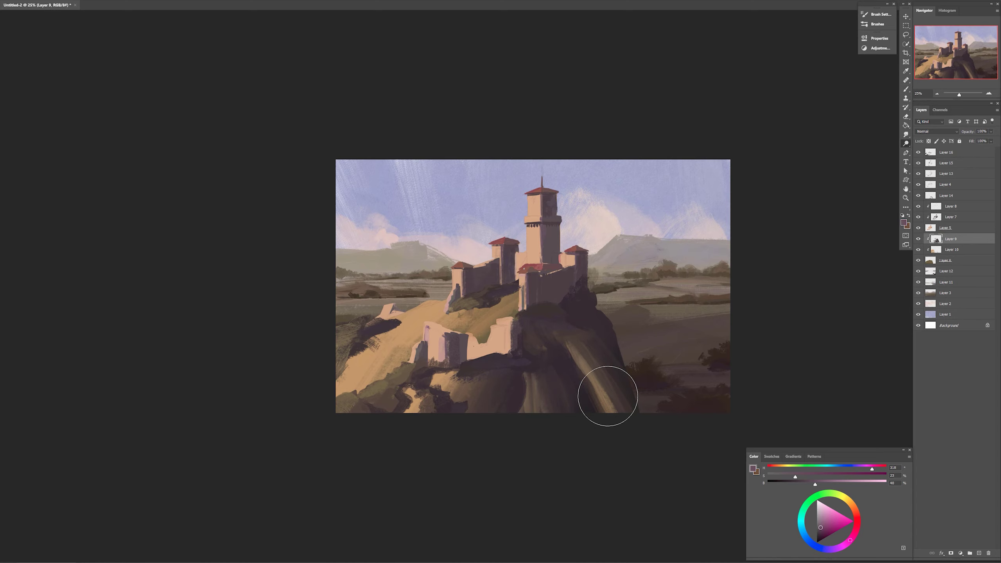
{"action": "key", "text": "b"}
{"action": "left_click", "coordinate": [603, 325], "text": "alt"}
{"action": "left_click_drag", "start_coordinate": [872, 469], "coordinate": [866, 469]}
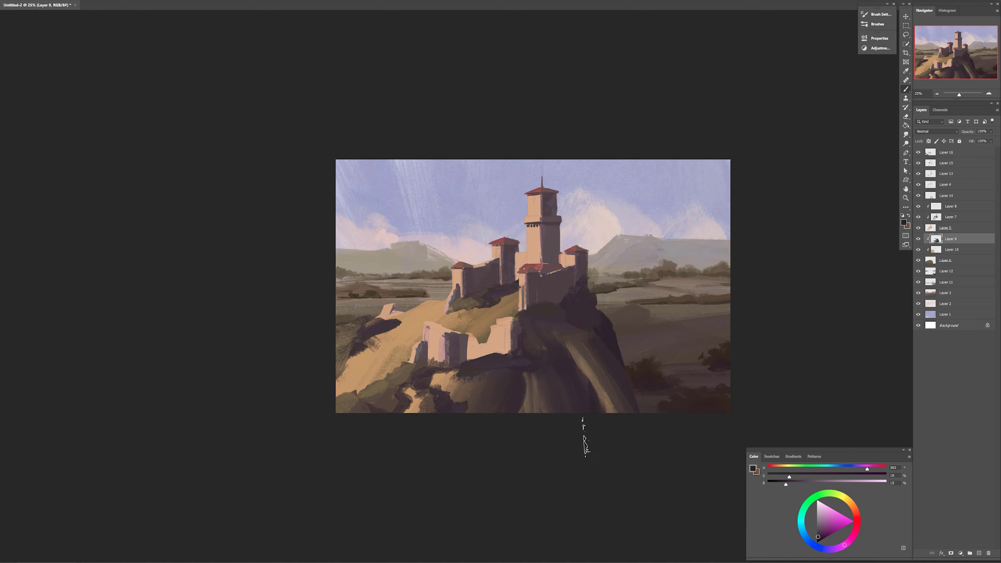
- Darken the hill's lower right edge on Layer 14 with the same dark violet, undoing the last stroke
{"action": "key", "text": "r"}
{"action": "key", "text": "b"}
{"action": "right_click", "coordinate": [621, 377], "text": "ctrl"}
{"action": "left_click", "coordinate": [630, 382]}
{"action": "mouse_move", "coordinate": [620, 380]}
{"action": "left_mouse_down"}
{"action": "mouse_move", "coordinate": [676, 428]}
{"action": "mouse_move", "coordinate": [619, 382]}
{"action": "mouse_move", "coordinate": [636, 407]}
{"action": "left_mouse_up"}
{"action": "key", "text": "ctrl+z"}
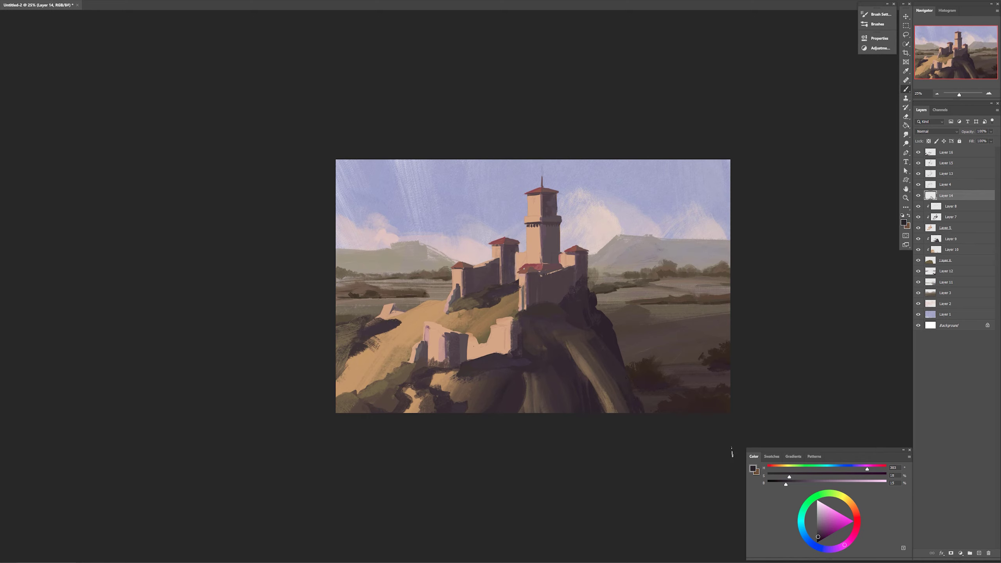
- Rework the dark patch on the left hillside on Layer 16 with sampled shadow and sunlit tan colours
{"action": "right_click", "coordinate": [460, 365], "text": "ctrl"}
{"action": "left_click", "coordinate": [468, 369]}
{"action": "left_click", "coordinate": [463, 366], "text": "alt"}
{"action": "left_click_drag", "start_coordinate": [872, 469], "coordinate": [874, 469]}
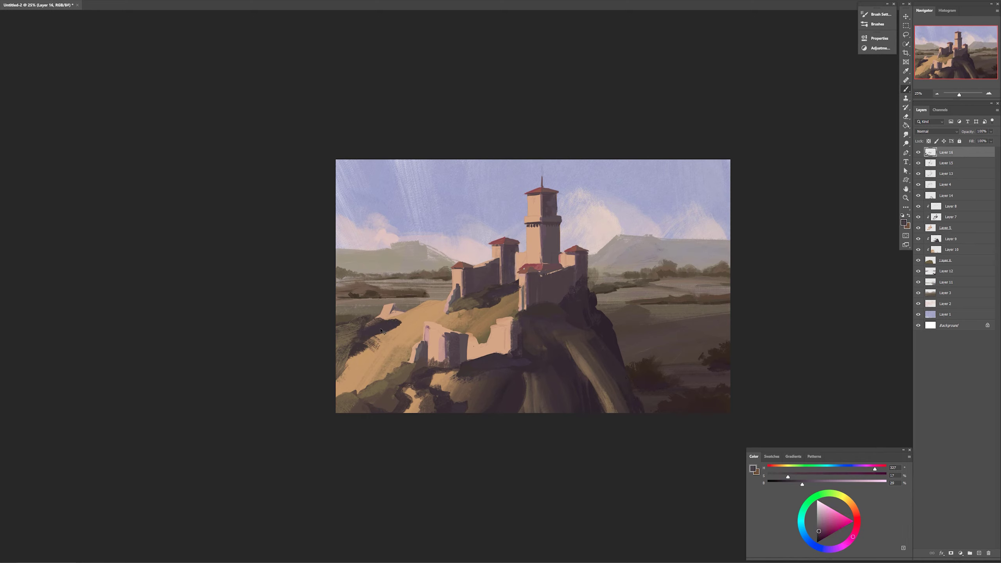
{"action": "left_click", "coordinate": [379, 329], "text": "alt"}
{"action": "left_click_drag", "start_coordinate": [794, 484], "coordinate": [816, 484]}
{"action": "left_click", "coordinate": [384, 338], "text": "alt"}
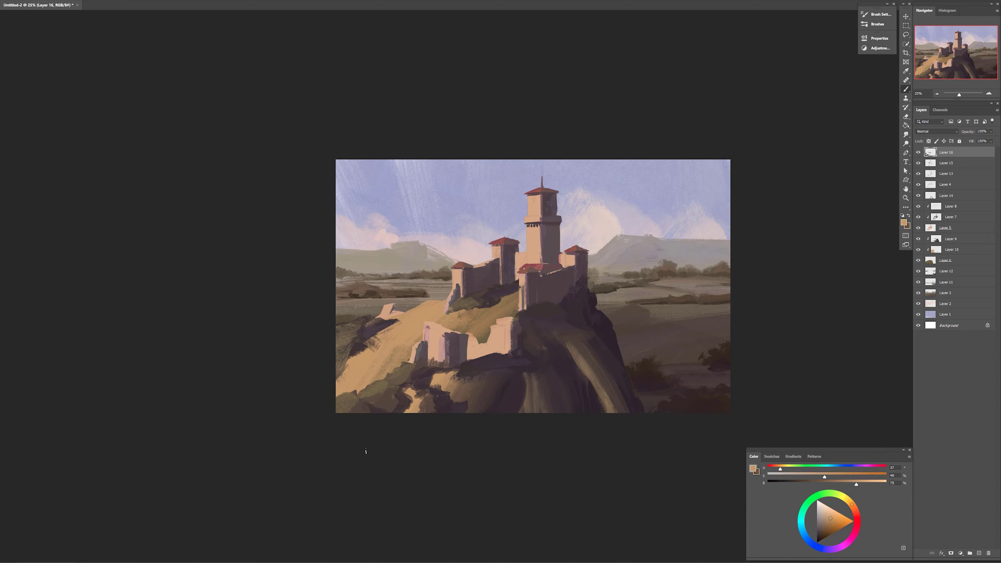
- Deepen the main tower's shaded side on Layer 7 with a large soft brush and a darkened tower shadow colour
{"action": "left_click", "coordinate": [569, 359], "text": "alt"}
{"action": "left_click", "coordinate": [569, 359], "text": "ctrl"}
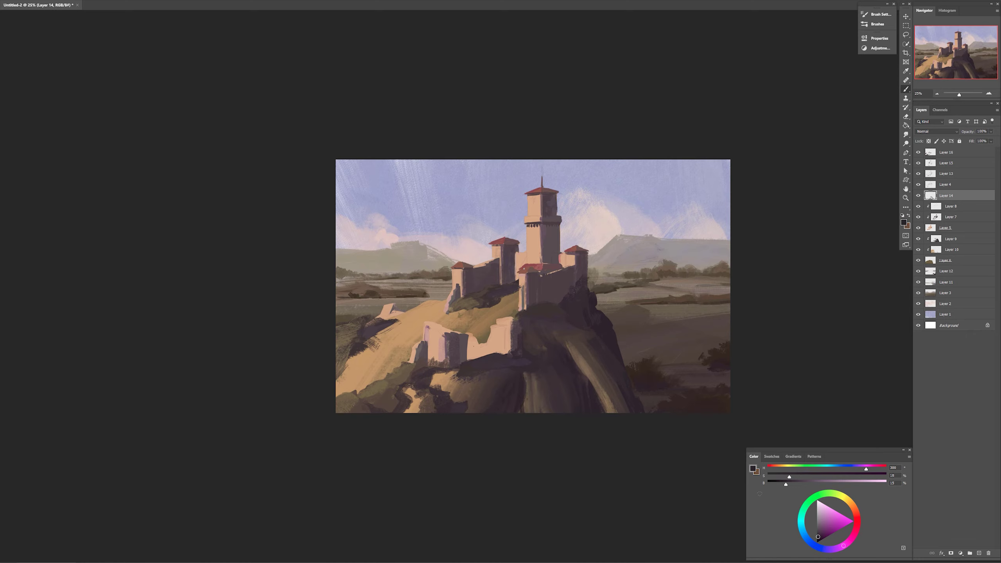
{"action": "left_click", "coordinate": [588, 324], "text": "ctrl"}
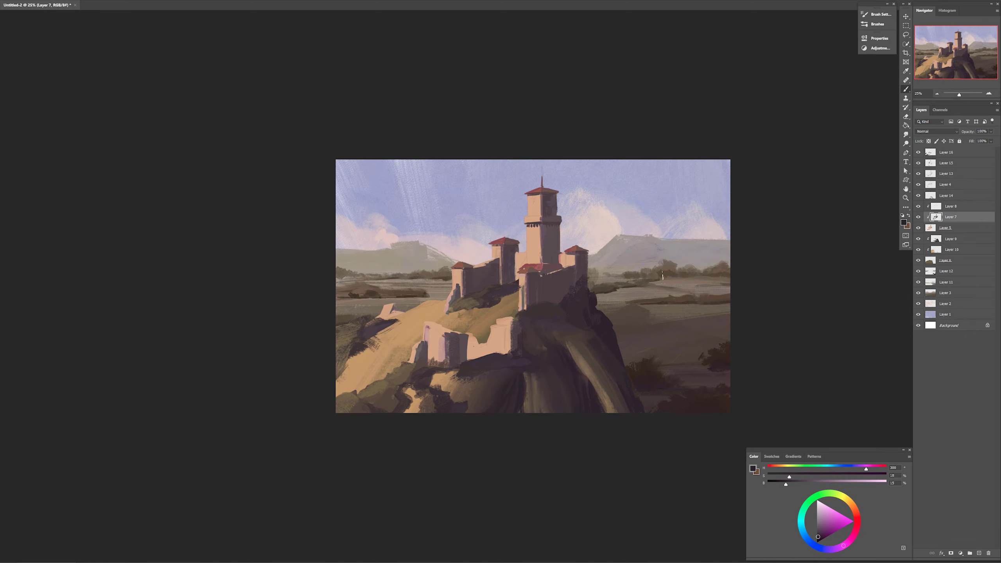
{"action": "key", "text": "period"}
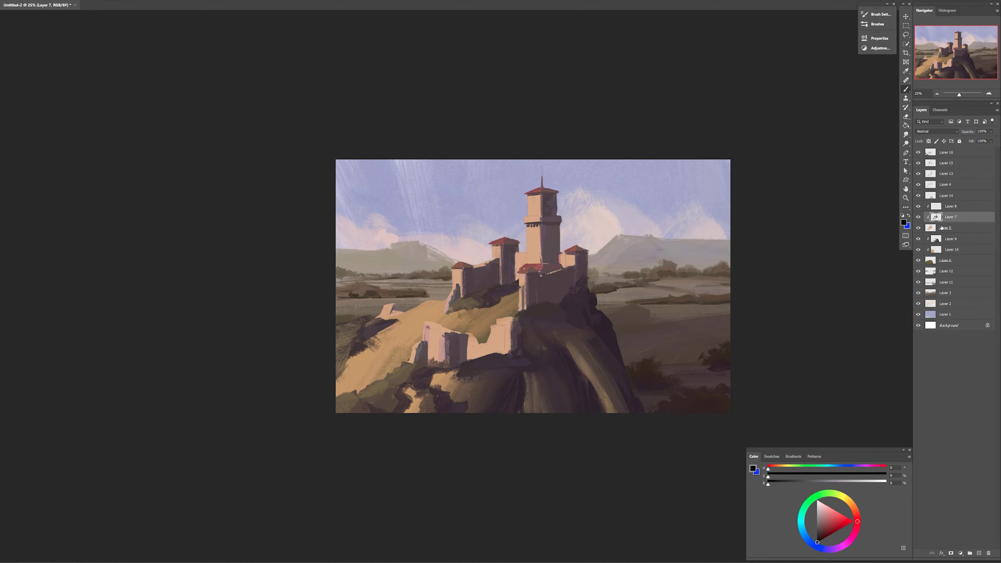
{"action": "left_click", "coordinate": [553, 245], "text": "alt"}
{"action": "left_click", "coordinate": [797, 483]}
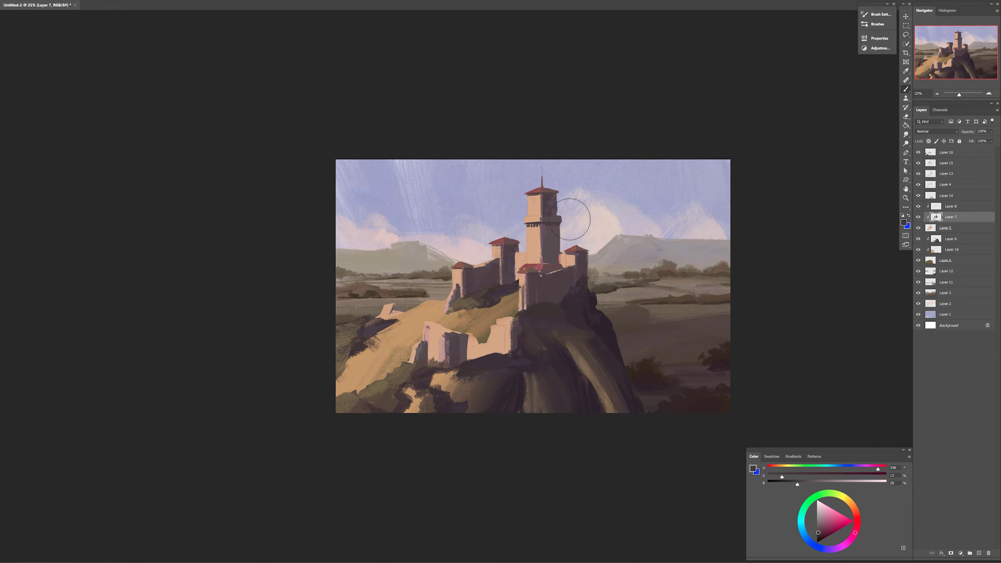
{"action": "left_click_drag", "start_coordinate": [565, 229], "coordinate": [561, 259]}
- Paint darker shadow on the shaded faces of the tower, castle walls and ruined wall with a smaller brush at 21% brightness
{"action": "right_click", "coordinate": [563, 290], "text": "ctrl"}
{"action": "left_click", "coordinate": [580, 293]}
{"action": "left_click", "coordinate": [793, 483]}
{"action": "key", "text": "bracketleft"}
{"action": "key", "text": "bracketleft"}
{"action": "key", "text": "bracketleft"}
{"action": "left_click_drag", "start_coordinate": [554, 223], "coordinate": [538, 302]}
{"action": "left_click_drag", "start_coordinate": [497, 256], "coordinate": [488, 280]}
{"action": "left_click_drag", "start_coordinate": [460, 335], "coordinate": [459, 355]}
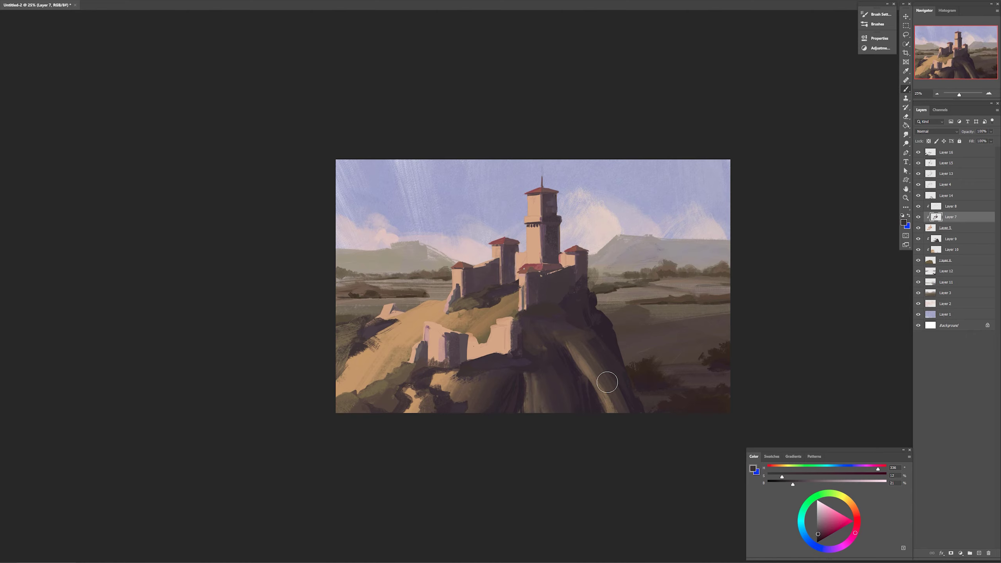
- Try sampled olive grass tones on the slope behind the ruined wall, undo the strokes and switch to Layer 8
{"action": "right_click", "coordinate": [488, 333], "text": "ctrl"}
{"action": "left_click", "coordinate": [487, 331]}
{"action": "left_click", "coordinate": [485, 339], "text": "alt"}
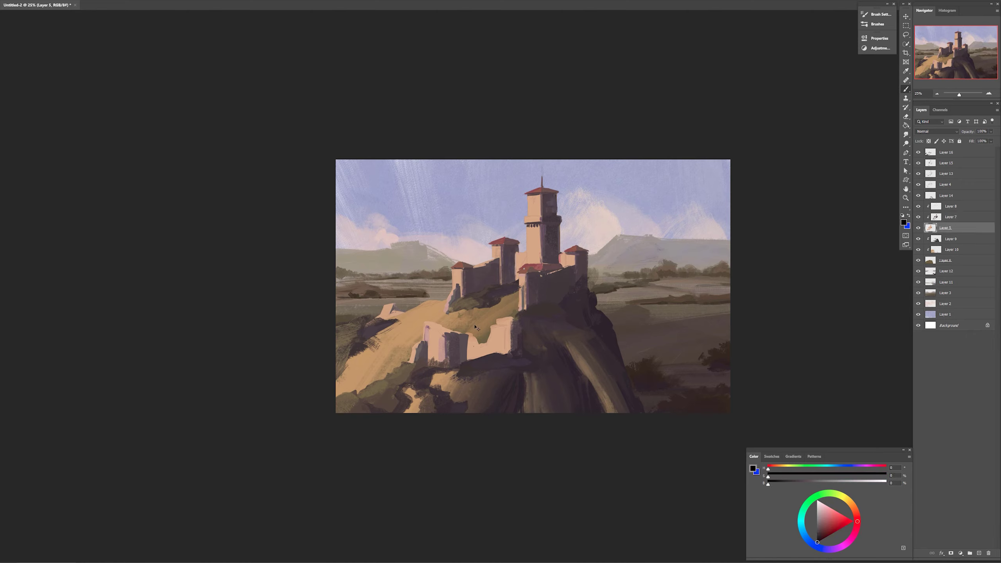
{"action": "left_click", "coordinate": [484, 338], "text": "alt"}
{"action": "left_click", "coordinate": [484, 337], "text": "alt"}
{"action": "mouse_move", "coordinate": [467, 318]}
{"action": "left_mouse_down"}
{"action": "mouse_move", "coordinate": [433, 343]}
{"action": "mouse_move", "coordinate": [451, 327]}
{"action": "mouse_move", "coordinate": [436, 332]}
{"action": "left_mouse_up"}
{"action": "key", "text": "ctrl+z"}
{"action": "key", "text": "ctrl+z"}
{"action": "left_click", "coordinate": [950, 206]}
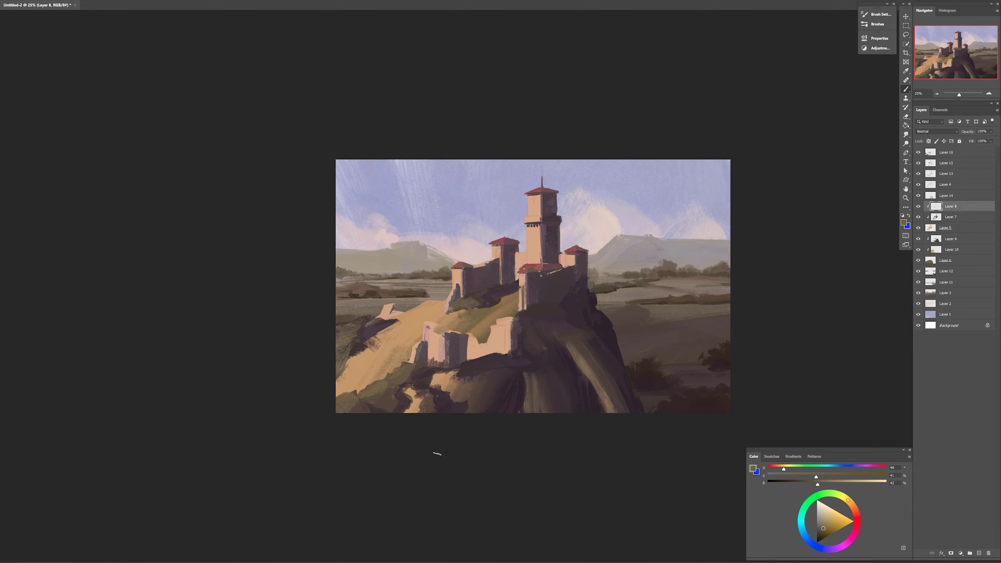
- Clear the dark vegetation patch from the left hillside on Layer 16 and sample the sunlit tan colour
{"action": "right_click", "coordinate": [352, 335], "text": "ctrl"}
{"action": "left_click", "coordinate": [362, 340]}
{"action": "key", "text": "e"}
{"action": "mouse_move", "coordinate": [364, 315]}
{"action": "left_mouse_down"}
{"action": "mouse_move", "coordinate": [343, 326]}
{"action": "mouse_move", "coordinate": [352, 361]}
{"action": "left_mouse_up"}
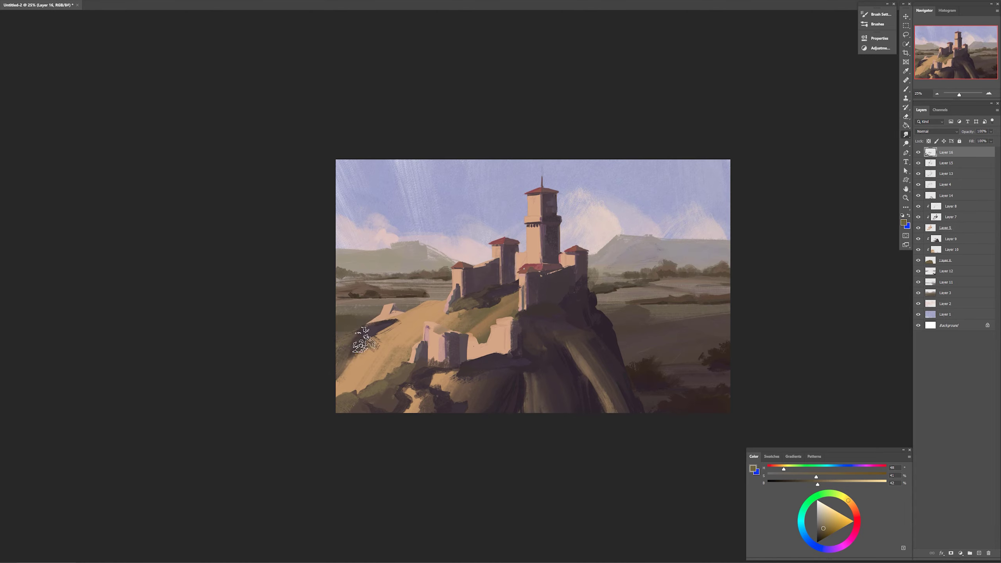
{"action": "mouse_move", "coordinate": [396, 322]}
{"action": "left_mouse_down"}
{"action": "mouse_move", "coordinate": [370, 358]}
{"action": "mouse_move", "coordinate": [355, 348]}
{"action": "mouse_move", "coordinate": [336, 380]}
{"action": "mouse_move", "coordinate": [363, 337]}
{"action": "left_mouse_up"}
{"action": "key", "text": "b"}
{"action": "left_click", "coordinate": [360, 355], "text": "alt"}
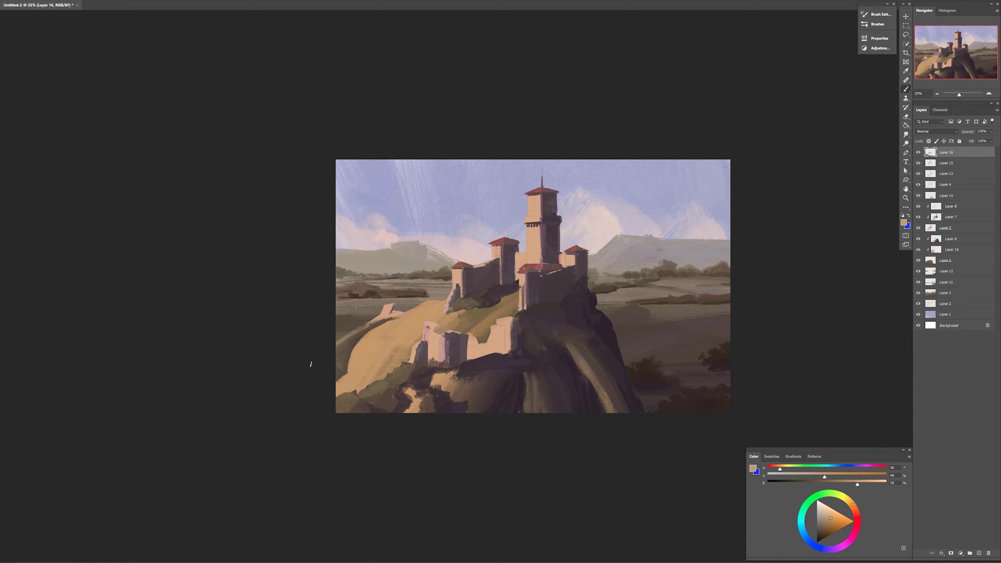
- Fill the hill's left edge with sunlit tan strokes down to the canvas border, undoing and repainting the unwanted ones
{"action": "mouse_move", "coordinate": [232, 562]}
{"action": "mouse_move", "coordinate": [310, 365]}
{"action": "left_mouse_down"}
{"action": "mouse_move", "coordinate": [366, 325]}
{"action": "mouse_move", "coordinate": [337, 354]}
{"action": "left_mouse_up"}
{"action": "mouse_move", "coordinate": [367, 324]}
{"action": "left_mouse_down"}
{"action": "mouse_move", "coordinate": [337, 355]}
{"action": "mouse_move", "coordinate": [337, 379]}
{"action": "left_mouse_up"}
{"action": "left_click_drag", "start_coordinate": [367, 335], "coordinate": [338, 379]}
{"action": "mouse_move", "coordinate": [339, 369]}
{"action": "left_mouse_down"}
{"action": "mouse_move", "coordinate": [387, 326]}
{"action": "mouse_move", "coordinate": [317, 362]}
{"action": "left_mouse_up"}
{"action": "left_click", "coordinate": [385, 329], "text": "alt"}
{"action": "key", "text": "ctrl+z"}
{"action": "mouse_move", "coordinate": [372, 329]}
{"action": "left_mouse_down"}
{"action": "mouse_move", "coordinate": [335, 355]}
{"action": "mouse_move", "coordinate": [322, 385]}
{"action": "mouse_move", "coordinate": [336, 374]}
{"action": "left_mouse_up"}
{"action": "key", "text": "ctrl+z"}
{"action": "key", "text": "ctrl+z"}
{"action": "key", "text": "ctrl+z"}
{"action": "left_click", "coordinate": [353, 352], "text": "alt"}
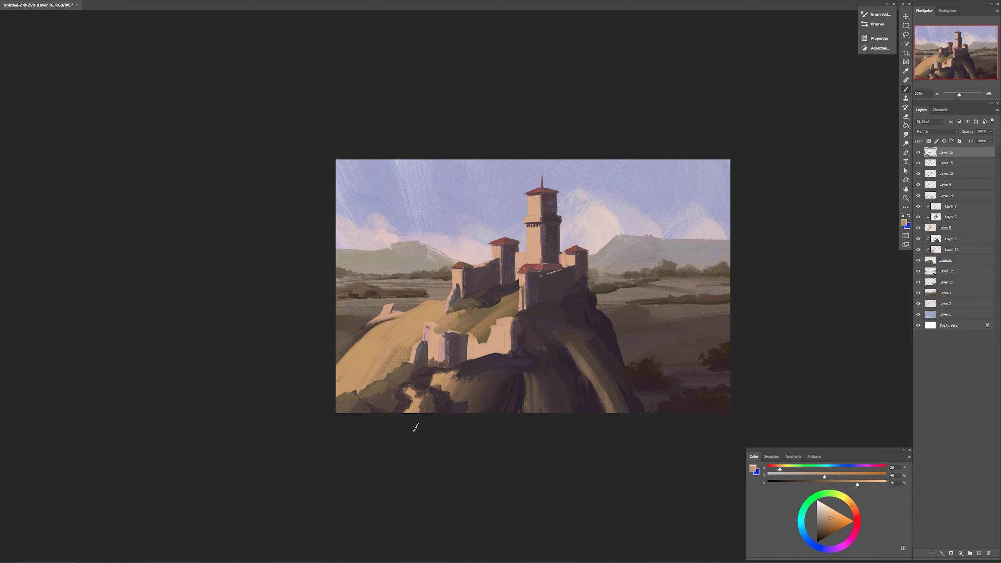
{"action": "left_click_drag", "start_coordinate": [361, 337], "coordinate": [337, 363]}
- Refine the left ridge line with another brush, adding sampled dark and olive bushes against the sunlit tan edge
{"action": "left_click", "coordinate": [361, 332], "text": "alt"}
{"action": "right_click", "coordinate": [451, 335]}
{"action": "double_click", "coordinate": [471, 413]}
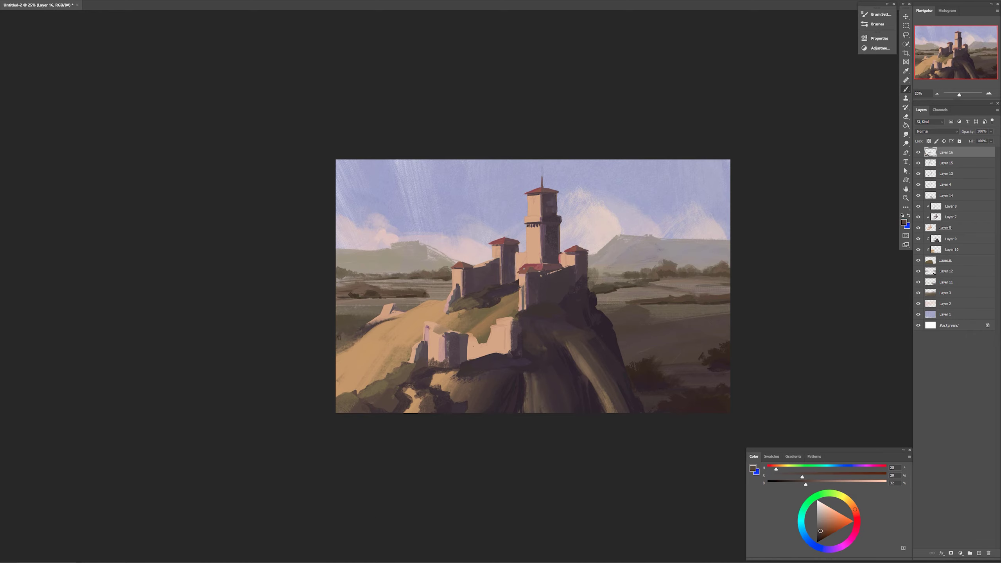
{"action": "left_click", "coordinate": [352, 337], "text": "alt"}
{"action": "left_click", "coordinate": [351, 340], "text": "alt"}
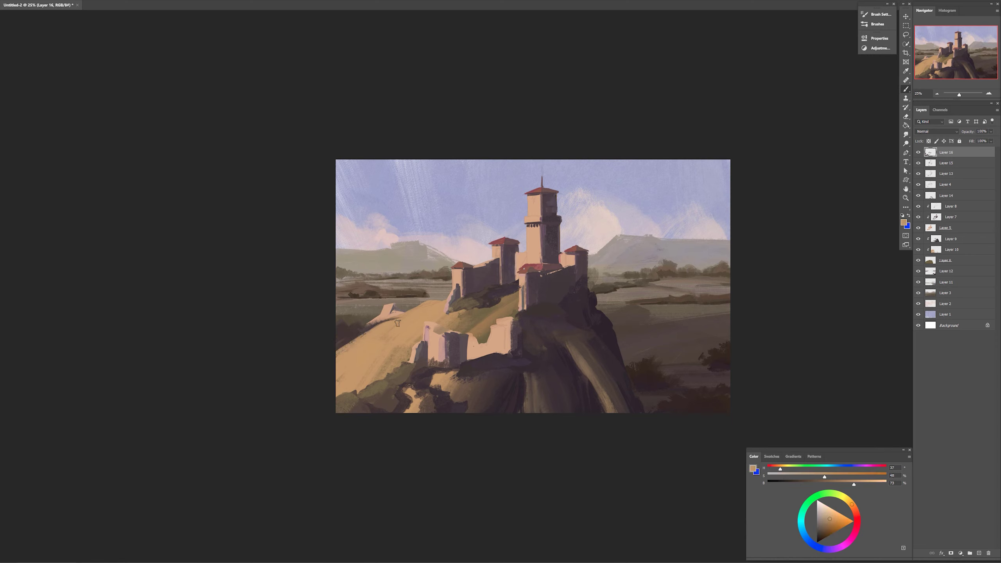
{"action": "left_click", "coordinate": [380, 400], "text": "alt"}
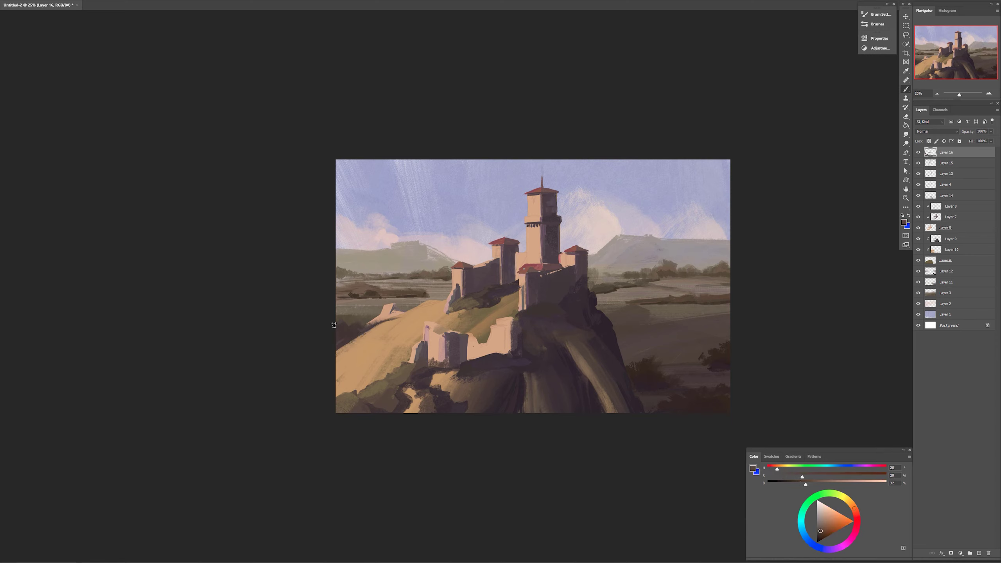
{"action": "left_click", "coordinate": [334, 327], "text": "alt"}
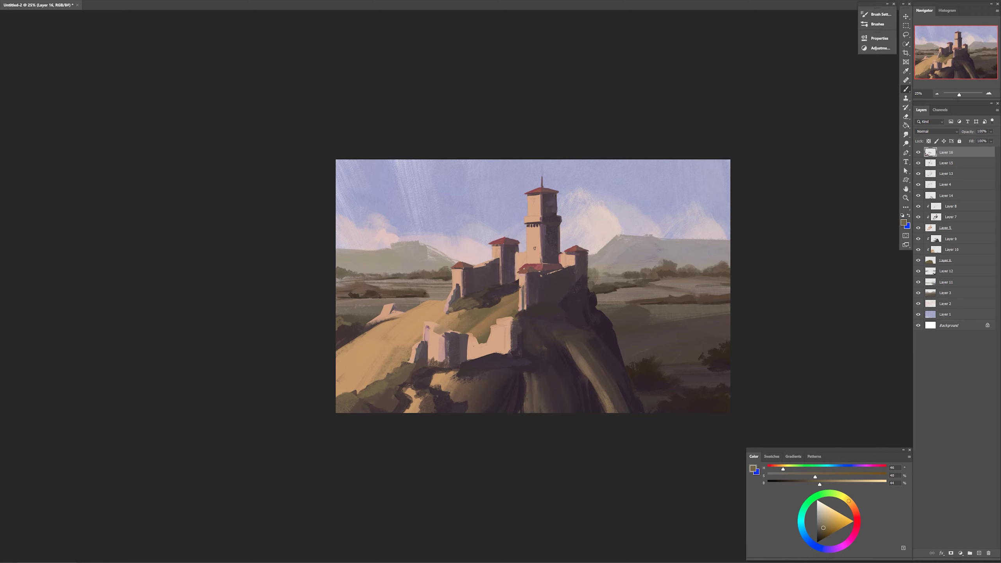
- Paint warmer, more saturated orange tones on the main tower's lit face on Layer 8, undoing the desaturated first attempt
{"action": "right_click", "coordinate": [534, 242]}
{"action": "double_click", "coordinate": [698, 383]}
{"action": "left_click", "coordinate": [563, 259], "text": "alt"}
{"action": "left_click", "coordinate": [949, 228]}
{"action": "left_click", "coordinate": [951, 206]}
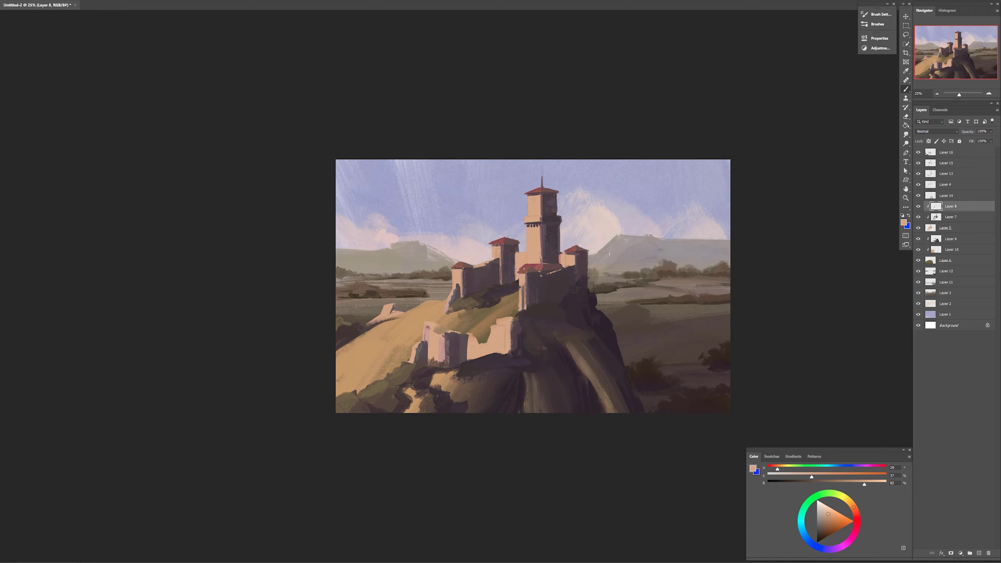
{"action": "left_click_drag", "start_coordinate": [812, 478], "coordinate": [789, 478]}
{"action": "left_click_drag", "start_coordinate": [533, 232], "coordinate": [533, 261]}
{"action": "key", "text": "ctrl+z"}
{"action": "left_click_drag", "start_coordinate": [789, 477], "coordinate": [828, 477]}
{"action": "left_click_drag", "start_coordinate": [777, 470], "coordinate": [775, 469]}
{"action": "left_click_drag", "start_coordinate": [530, 226], "coordinate": [530, 268]}
- Add sampled shadow tones to the shaded right slope on Layer 14 and sample the main tower's shadow colour
{"action": "left_click", "coordinate": [587, 342], "text": "alt"}
{"action": "key", "text": "alt+bracketright"}
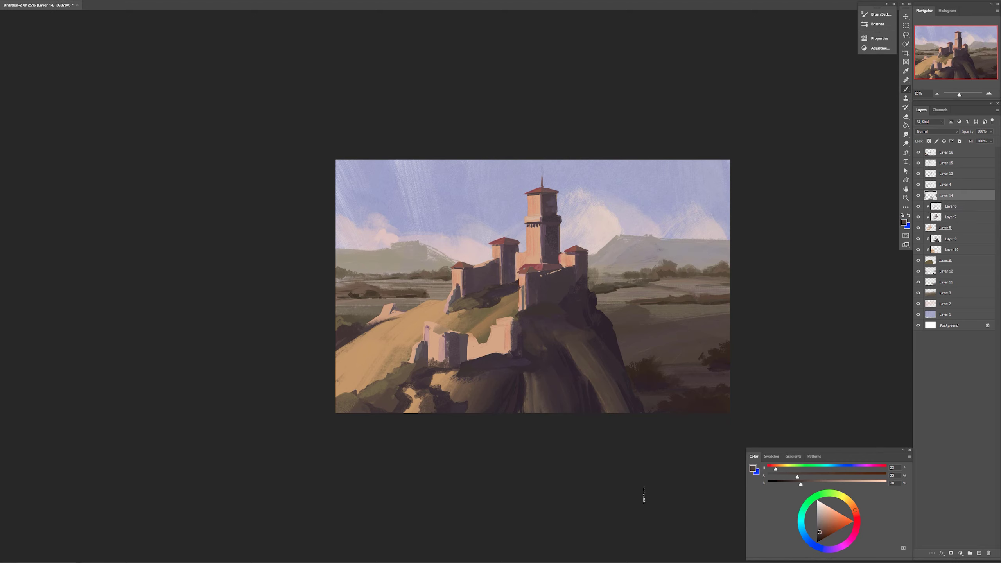
{"action": "left_click", "coordinate": [546, 256], "text": "alt"}
{"action": "left_click", "coordinate": [547, 245], "text": "alt"}
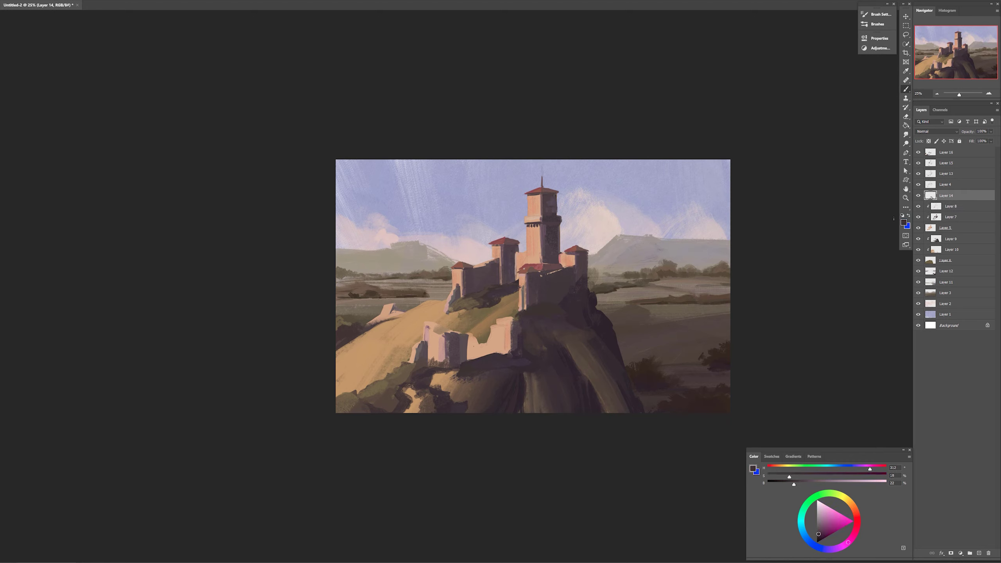
- Create a new layer above Layer 15 and prepare a different brush with the main tower's sampled sunlit colour
{"action": "key", "text": "alt+bracketright"}
{"action": "key", "text": "alt+bracketright"}
{"action": "right_click", "coordinate": [693, 234]}
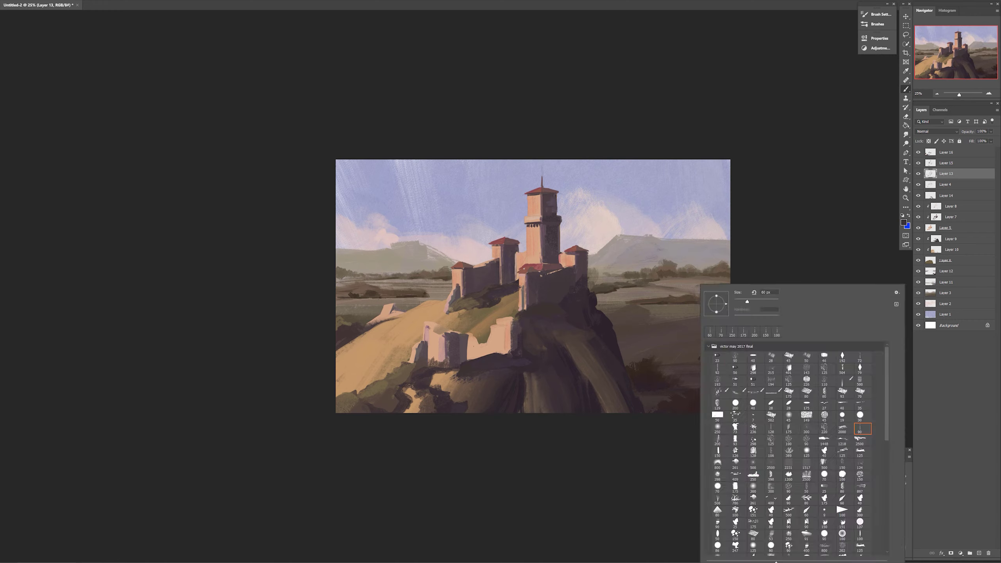
{"action": "double_click", "coordinate": [862, 433]}
{"action": "left_click", "coordinate": [536, 241], "text": "alt"}
{"action": "key", "text": "alt+bracketright"}
{"action": "left_click", "coordinate": [979, 553]}
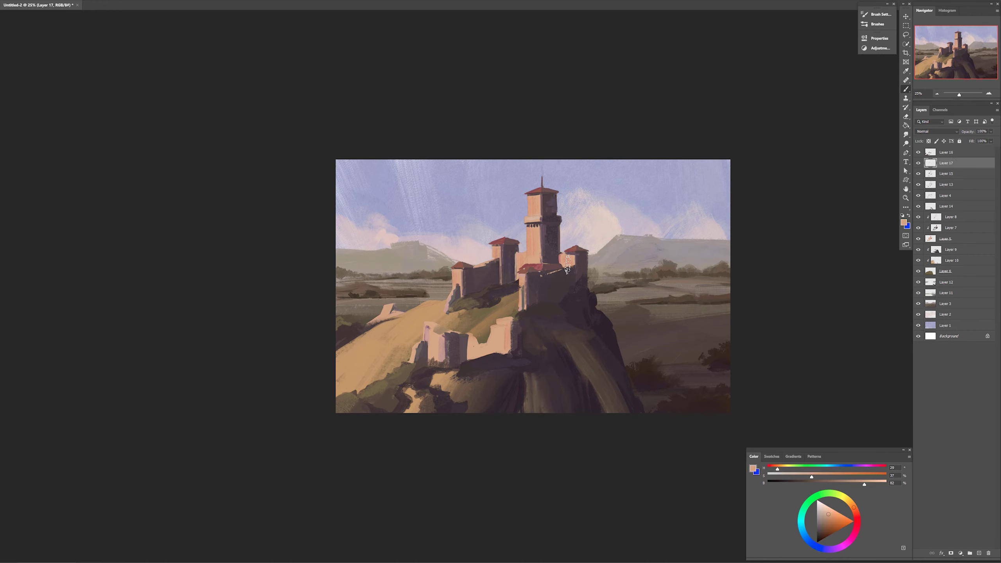
- Paint pale, desaturated highlights on the main tower's lit face and the adjoining wall with a smaller brush
{"action": "left_click_drag", "start_coordinate": [824, 512], "coordinate": [823, 509]}
{"action": "key", "text": "bracketleft"}
{"action": "key", "text": "bracketleft"}
{"action": "key", "text": "bracketleft"}
{"action": "left_click_drag", "start_coordinate": [534, 228], "coordinate": [531, 244]}
{"action": "mouse_move", "coordinate": [529, 235]}
{"action": "left_mouse_down"}
{"action": "mouse_move", "coordinate": [529, 259]}
{"action": "mouse_move", "coordinate": [572, 266]}
{"action": "left_mouse_up"}
{"action": "left_click_drag", "start_coordinate": [533, 201], "coordinate": [538, 212]}
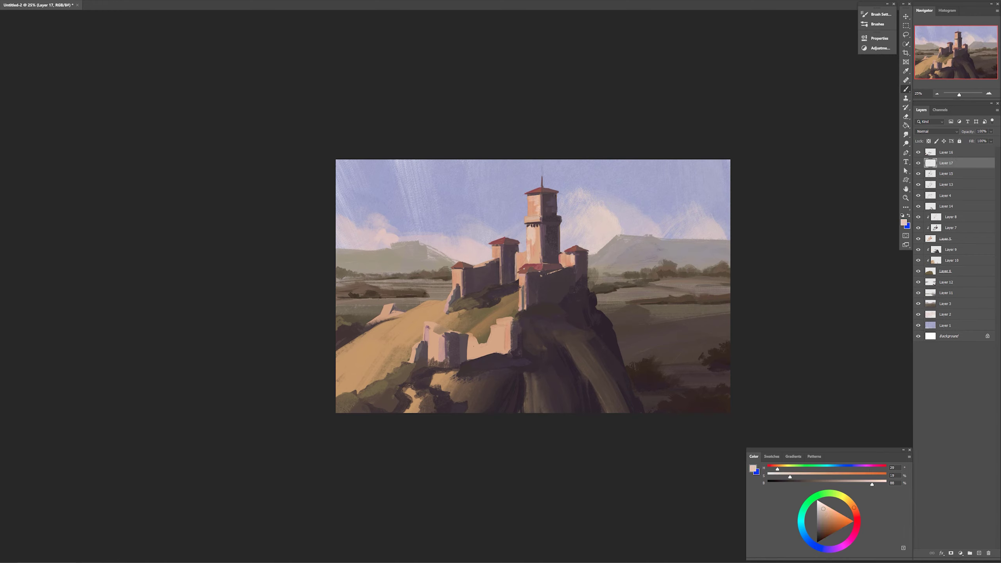
- Add sampled pale and orange accents to the ruined wall and the main tower's lit face on Layer 17
{"action": "left_click", "coordinate": [496, 327], "text": "alt"}
{"action": "left_click", "coordinate": [529, 234], "text": "alt"}
{"action": "left_click", "coordinate": [475, 350], "text": "alt"}
{"action": "left_click", "coordinate": [534, 209], "text": "alt"}
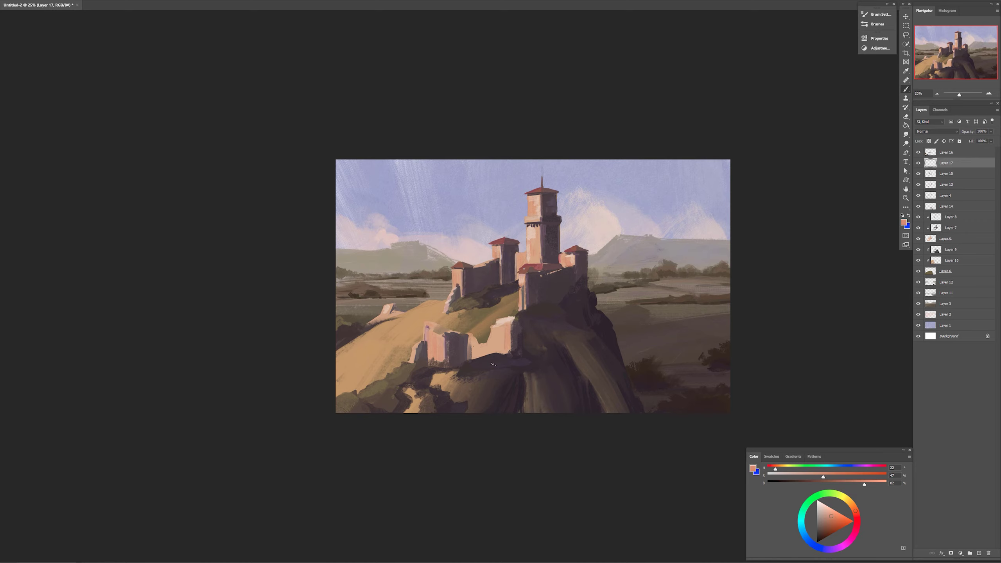
- Darken the lower foreground slope beneath the ruined wall with sampled shadow tones on Layer 17
{"action": "left_click", "coordinate": [516, 332], "text": "alt"}
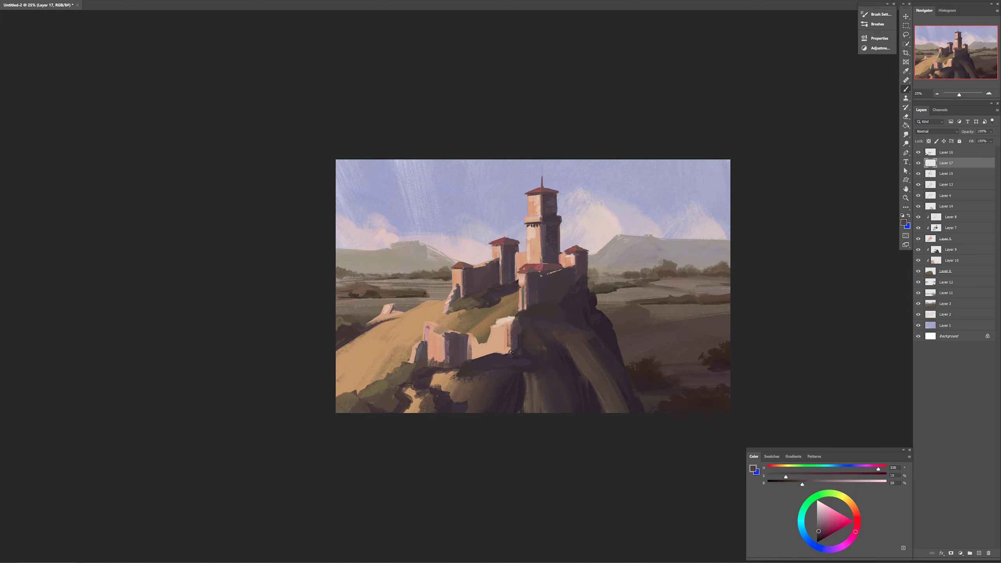
{"action": "left_click", "coordinate": [454, 408], "text": "alt"}
{"action": "mouse_move", "coordinate": [415, 389]}
{"action": "left_mouse_down"}
{"action": "mouse_move", "coordinate": [413, 423]}
{"action": "mouse_move", "coordinate": [417, 407]}
{"action": "left_mouse_up"}
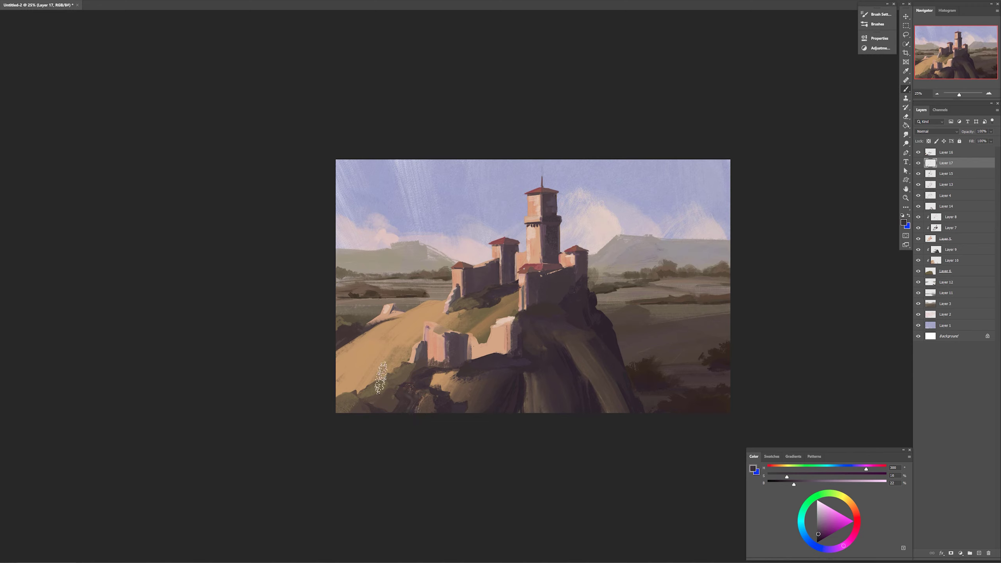
- Paint sampled dark vegetation tones along the left foot of the sunlit slope on Layer 16 and sample the castle hill's tones
{"action": "left_click", "coordinate": [946, 152]}
{"action": "left_click", "coordinate": [346, 335], "text": "alt"}
{"action": "mouse_move", "coordinate": [341, 361]}
{"action": "left_mouse_down"}
{"action": "mouse_move", "coordinate": [388, 325]}
{"action": "mouse_move", "coordinate": [344, 349]}
{"action": "left_mouse_up"}
{"action": "left_click", "coordinate": [371, 408], "text": "alt"}
{"action": "left_click", "coordinate": [477, 297], "text": "alt"}
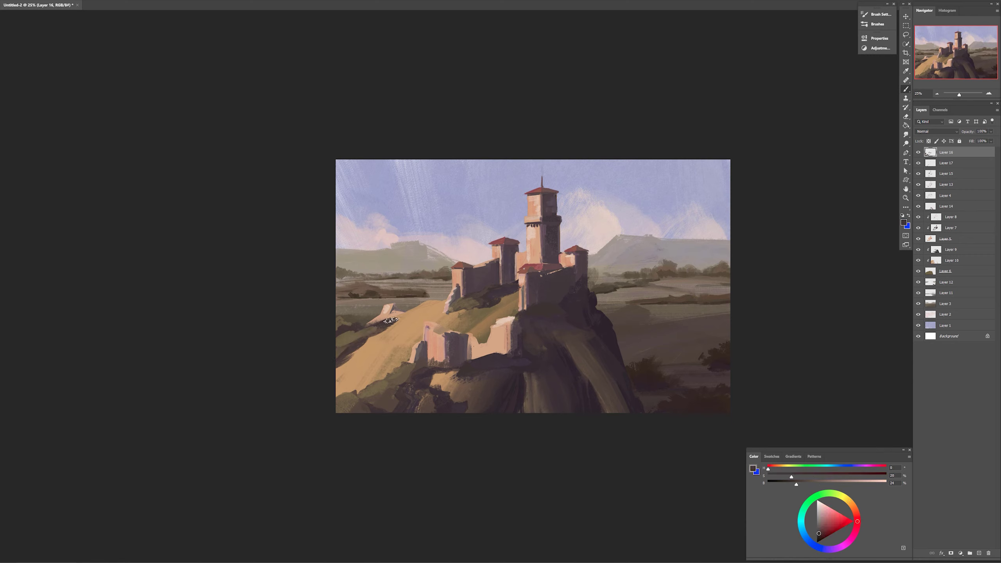
- Try a sampled dark stroke along the sunlit slope's left edge and undo it
{"action": "left_click", "coordinate": [479, 313], "text": "alt"}
{"action": "left_click", "coordinate": [458, 375], "text": "alt"}
{"action": "left_click_drag", "start_coordinate": [401, 318], "coordinate": [341, 368]}
{"action": "key", "text": "ctrl+z"}
{"action": "key", "text": "ctrl+z"}
{"action": "key", "text": "ctrl+z"}
{"action": "key", "text": "ctrl+z"}
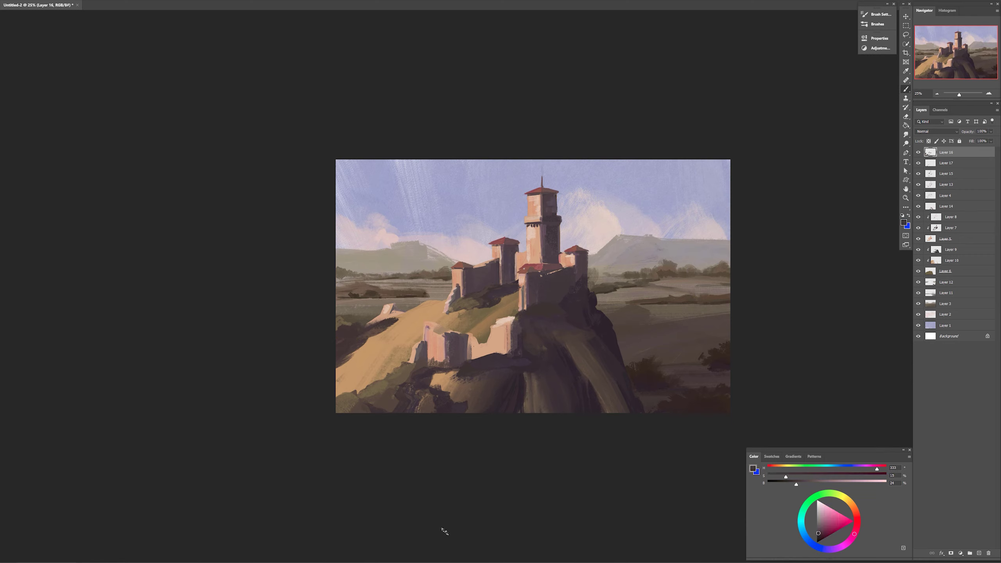
- Sample dark shadow tones and deepen the shadow beneath the castle's front wall on Layer 14
{"action": "left_click", "coordinate": [536, 319], "text": "alt"}
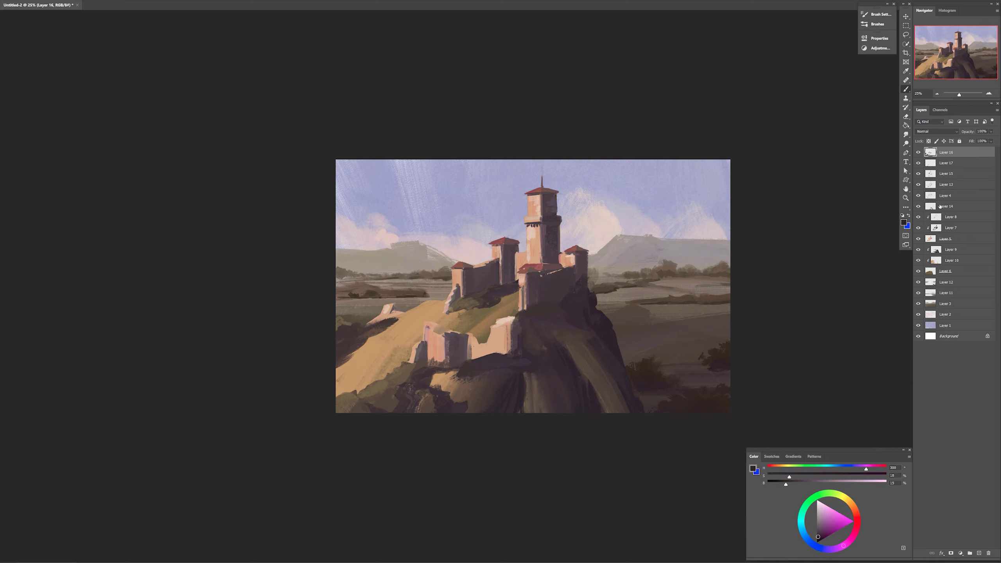
{"action": "left_click", "coordinate": [950, 249]}
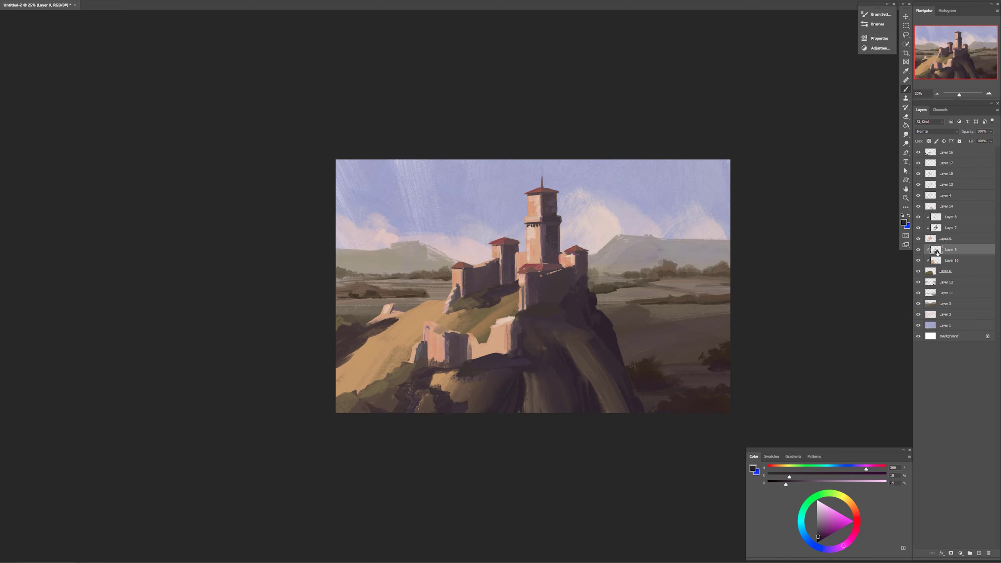
{"action": "left_click", "coordinate": [613, 336], "text": "alt"}
{"action": "left_click", "coordinate": [544, 321], "text": "alt"}
{"action": "left_click", "coordinate": [946, 206]}
{"action": "left_click_drag", "start_coordinate": [532, 325], "coordinate": [582, 332]}
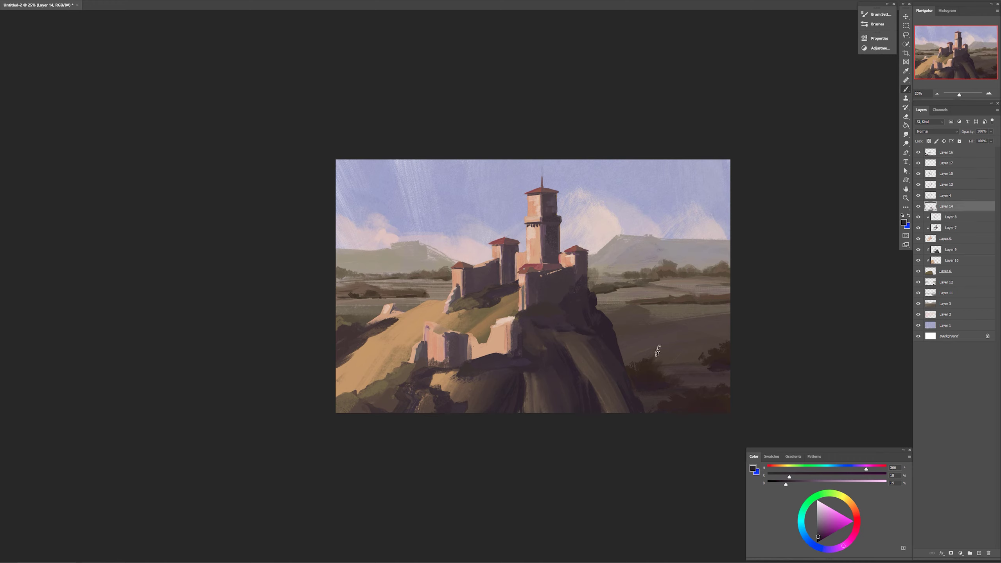
- Add sampled dark accents to the main tower's shaded face and the hill's shadowed right edge on Layer 17
{"action": "left_click", "coordinate": [946, 174]}
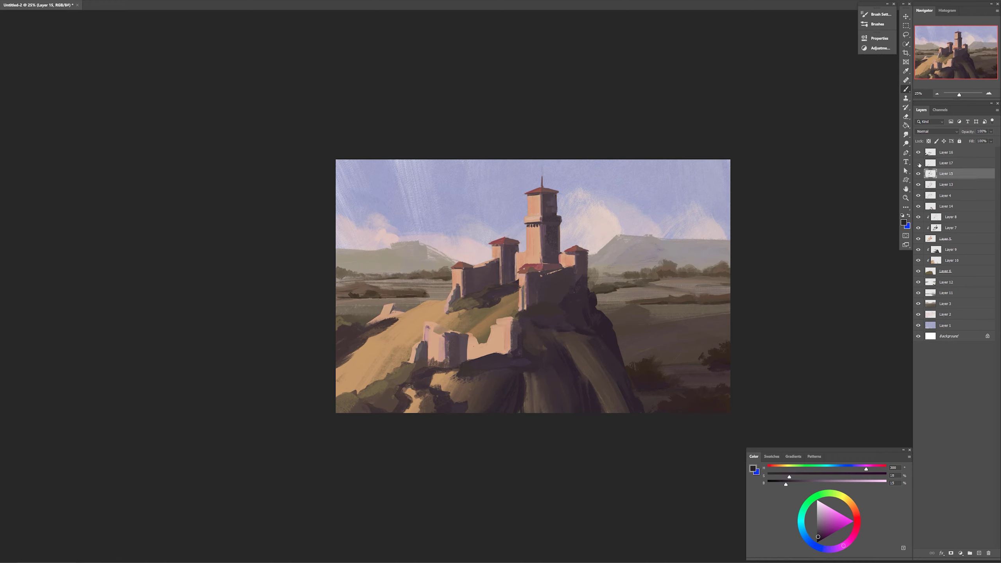
{"action": "left_click", "coordinate": [946, 163]}
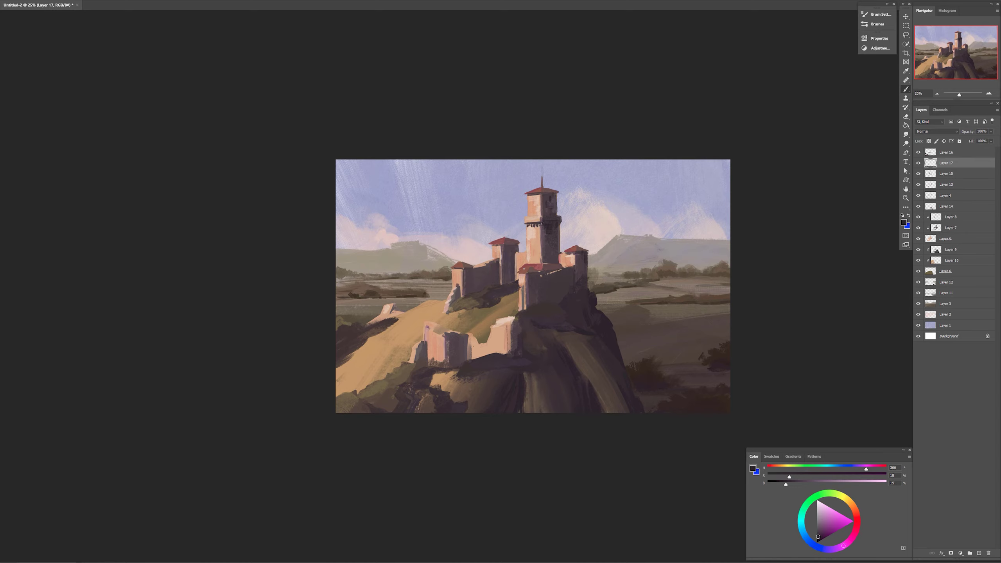
{"action": "left_click", "coordinate": [585, 293], "text": "alt"}
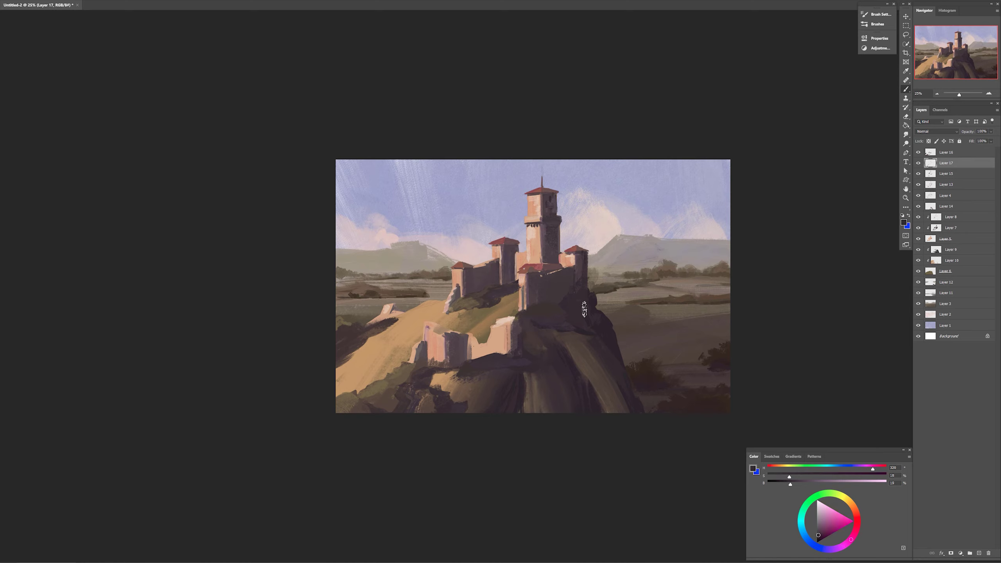
{"action": "left_click", "coordinate": [610, 327], "text": "alt"}
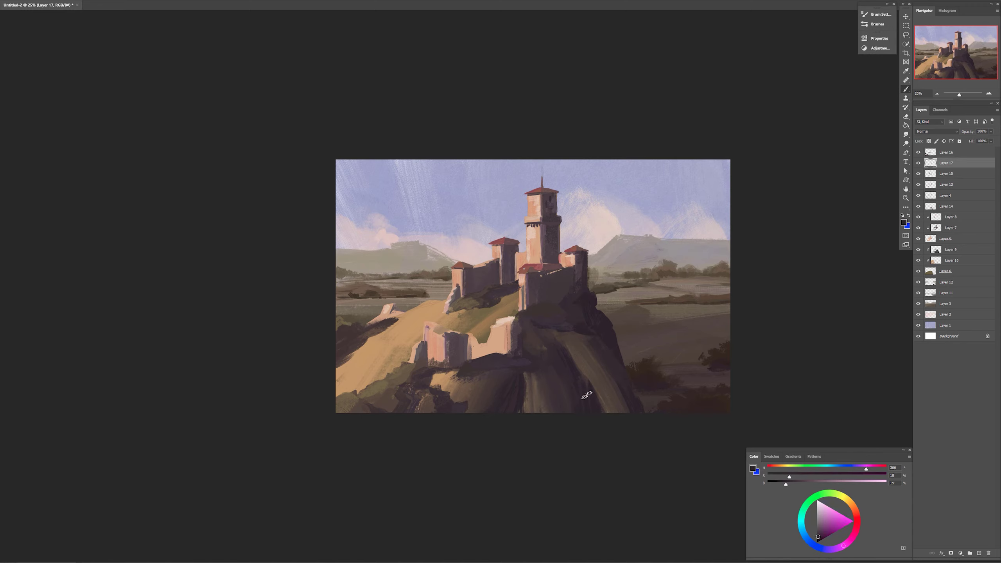
- Darken the sky on Layer 1 with a Curves adjustment
{"action": "left_click", "coordinate": [953, 325]}
{"action": "key", "text": "ctrl+m"}
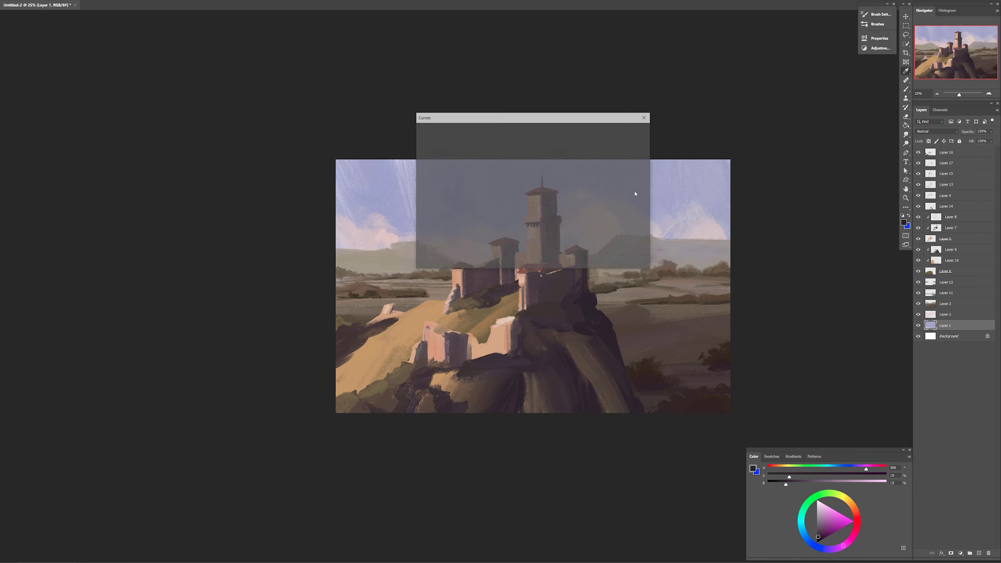
{"action": "left_click_drag", "start_coordinate": [591, 118], "coordinate": [618, 426]}
{"action": "left_click_drag", "start_coordinate": [518, 507], "coordinate": [517, 519]}
{"action": "left_click_drag", "start_coordinate": [565, 460], "coordinate": [566, 468]}
{"action": "left_click_drag", "start_coordinate": [518, 521], "coordinate": [520, 525]}
{"action": "left_click_drag", "start_coordinate": [520, 518], "coordinate": [517, 514]}
{"action": "left_click", "coordinate": [659, 442]}
- Create a new layer clipped to Layer 3, which holds the distant mountains
{"action": "right_click", "coordinate": [410, 249], "text": "ctrl"}
{"action": "left_click", "coordinate": [421, 253]}
{"action": "key", "text": "ctrl+alt+shift+n"}
{"action": "key", "text": "ctrl+alt+g"}
- Paint sampled grey-purple shadow shapes over both distant mountain ranges, reducing the brush size for the finer strokes
{"action": "left_click", "coordinate": [703, 256], "text": "alt"}
{"action": "mouse_move", "coordinate": [706, 243]}
{"action": "left_mouse_down"}
{"action": "mouse_move", "coordinate": [726, 264]}
{"action": "mouse_move", "coordinate": [712, 267]}
{"action": "left_mouse_up"}
{"action": "left_click_drag", "start_coordinate": [648, 237], "coordinate": [677, 247]}
{"action": "left_click_drag", "start_coordinate": [410, 244], "coordinate": [428, 260]}
{"action": "mouse_move", "coordinate": [428, 247]}
{"action": "left_mouse_down"}
{"action": "mouse_move", "coordinate": [450, 260]}
{"action": "mouse_move", "coordinate": [421, 271]}
{"action": "mouse_move", "coordinate": [364, 268]}
{"action": "left_mouse_up"}
{"action": "key", "text": "ctrl+z"}
{"action": "key", "text": "bracketleft"}
{"action": "key", "text": "bracketleft"}
{"action": "key", "text": "bracketleft"}
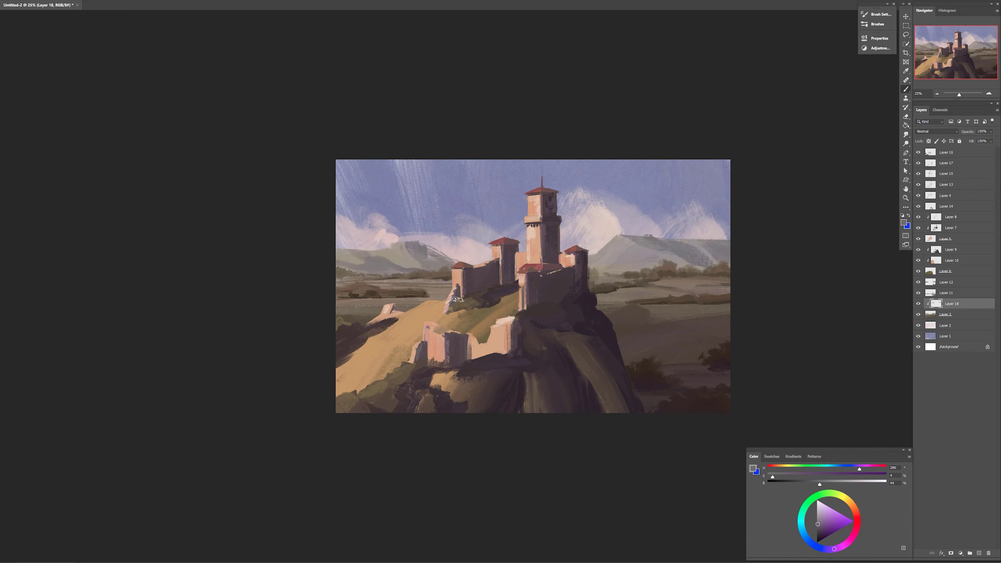
{"action": "left_click_drag", "start_coordinate": [654, 270], "coordinate": [589, 262]}
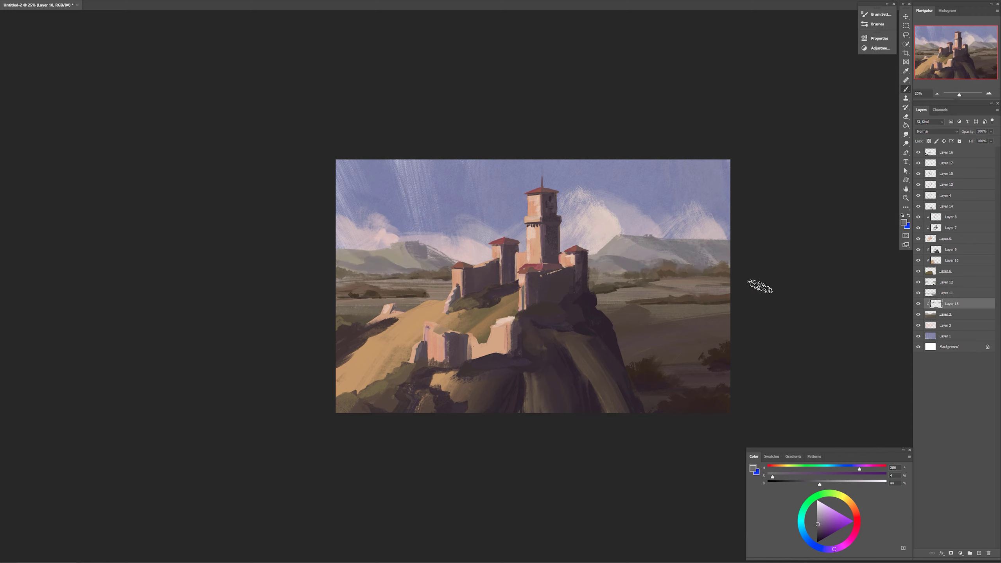
- Adjust the mountain shadow layer's midtone colours with Color Balance
{"action": "key", "text": "r"}
{"action": "key", "text": "ctrl+b"}
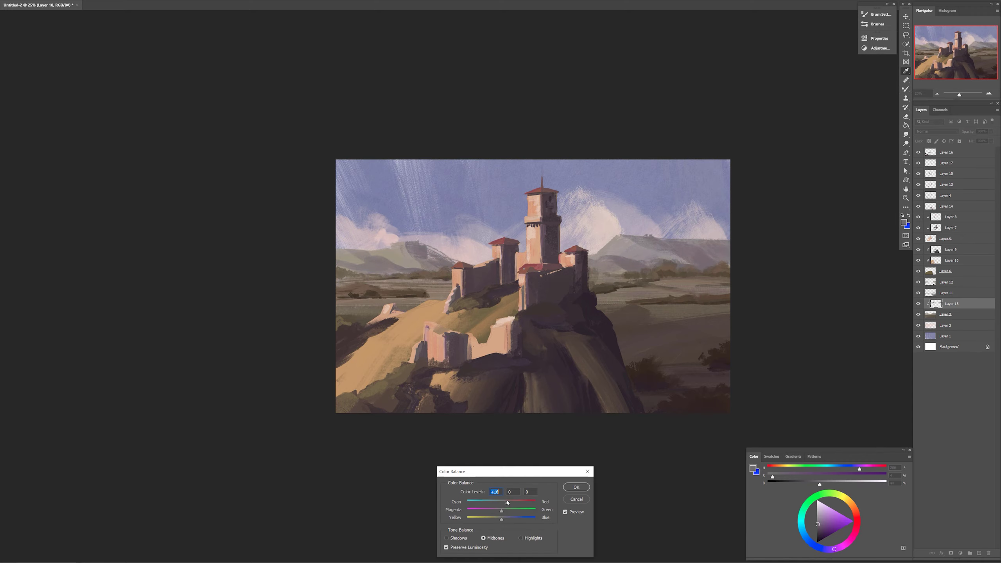
{"action": "left_click_drag", "start_coordinate": [502, 504], "coordinate": [504, 521]}
{"action": "key", "text": "Return"}
- Reshape the left mountain's silhouette on Layer 3 into a smoother peak by blending and erasing
{"action": "key", "text": "alt+bracketleft"}
{"action": "key", "text": "b"}
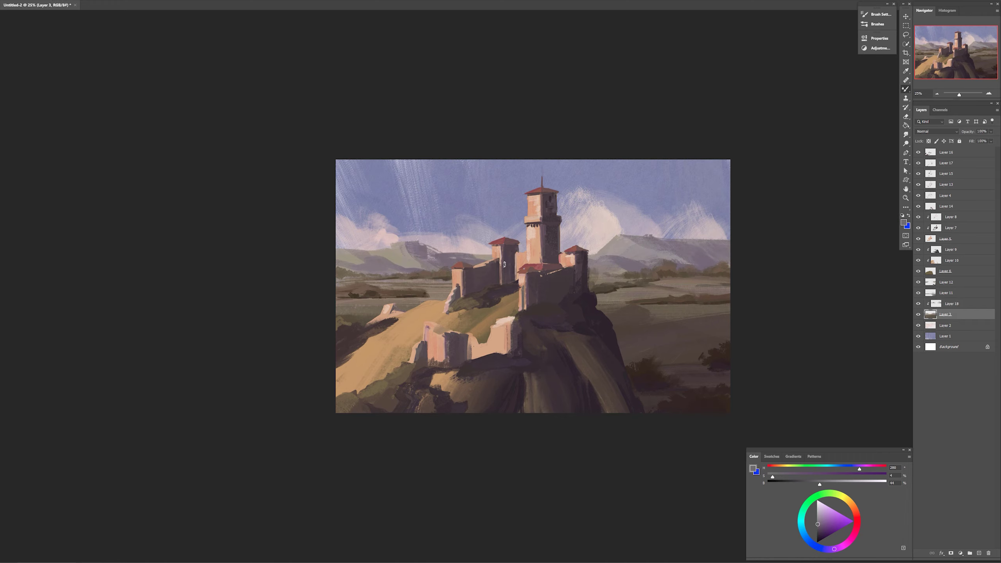
{"action": "key", "text": "alt+bracketright"}
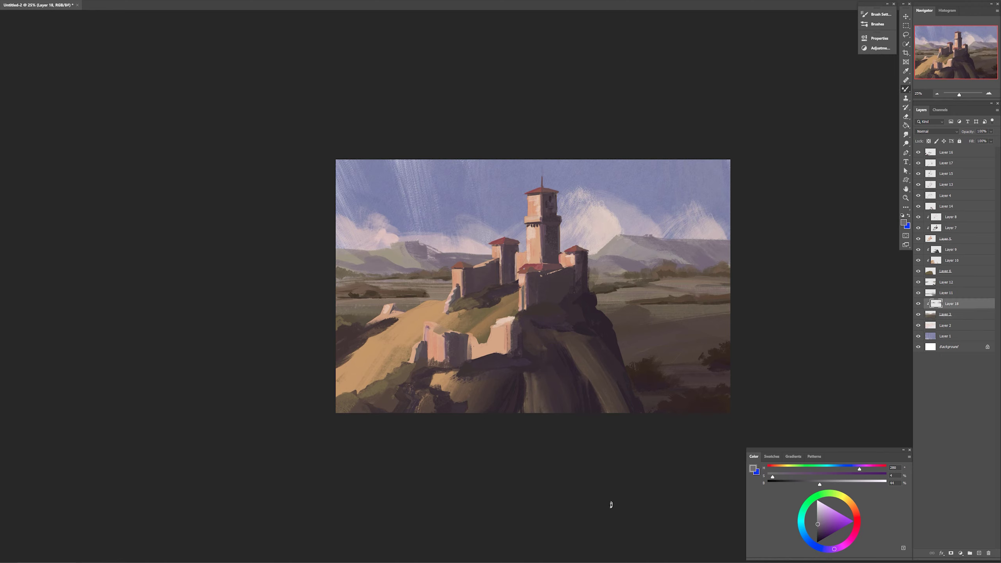
{"action": "key", "text": "alt+bracketleft"}
{"action": "key", "text": "e"}
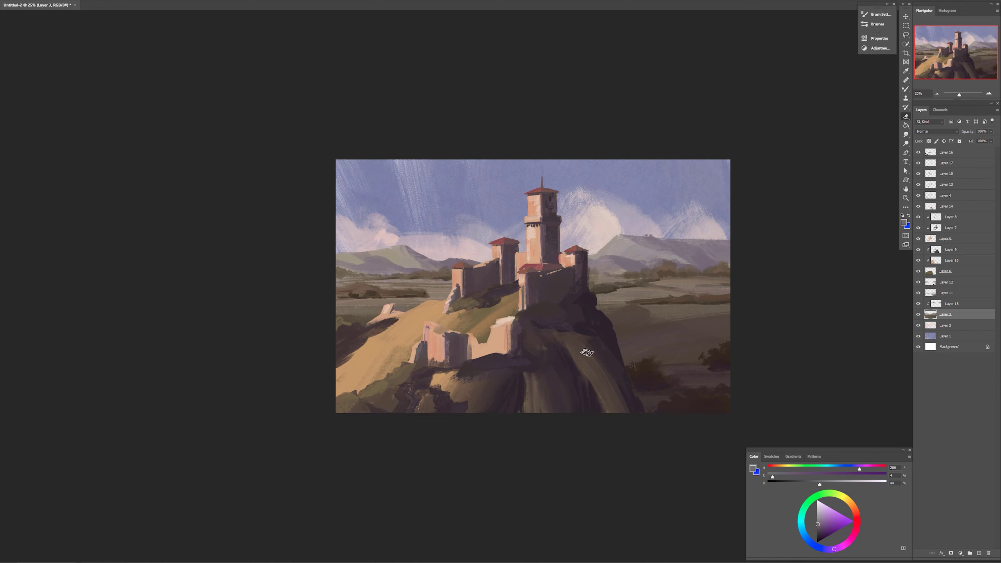
- Select Layer 7, choose a finer brush and paint shadow details on the castle's front wall with sampled dark tones
{"action": "left_click", "coordinate": [568, 305], "text": "ctrl"}
{"action": "key", "text": "b"}
{"action": "right_click", "coordinate": [756, 402]}
{"action": "left_click", "coordinate": [787, 405]}
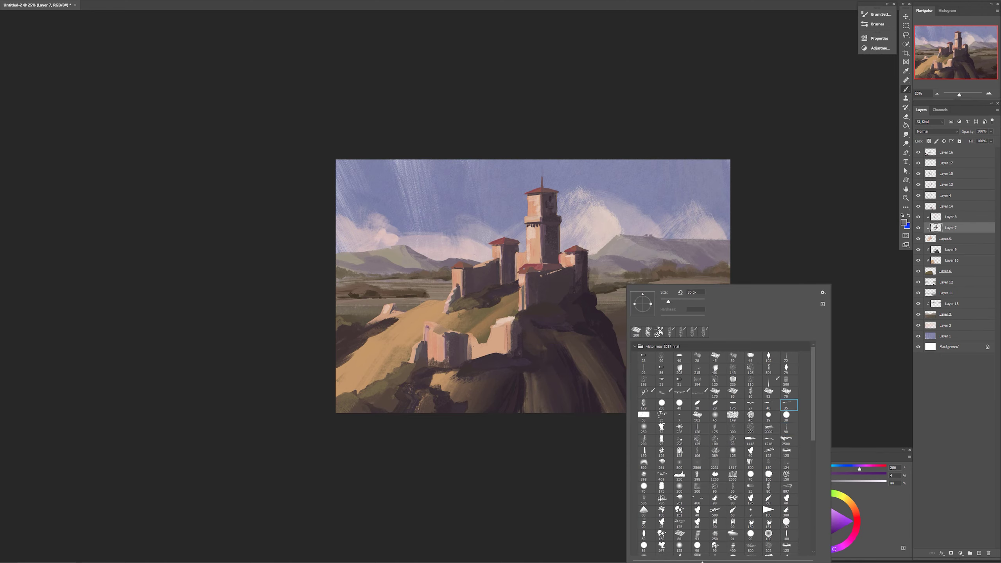
{"action": "left_click", "coordinate": [540, 300], "text": "alt"}
{"action": "mouse_move", "coordinate": [540, 282]}
{"action": "left_mouse_down"}
{"action": "mouse_move", "coordinate": [565, 308]}
{"action": "mouse_move", "coordinate": [530, 292]}
{"action": "mouse_move", "coordinate": [544, 297]}
{"action": "left_mouse_up"}
{"action": "left_click", "coordinate": [533, 285], "text": "alt"}
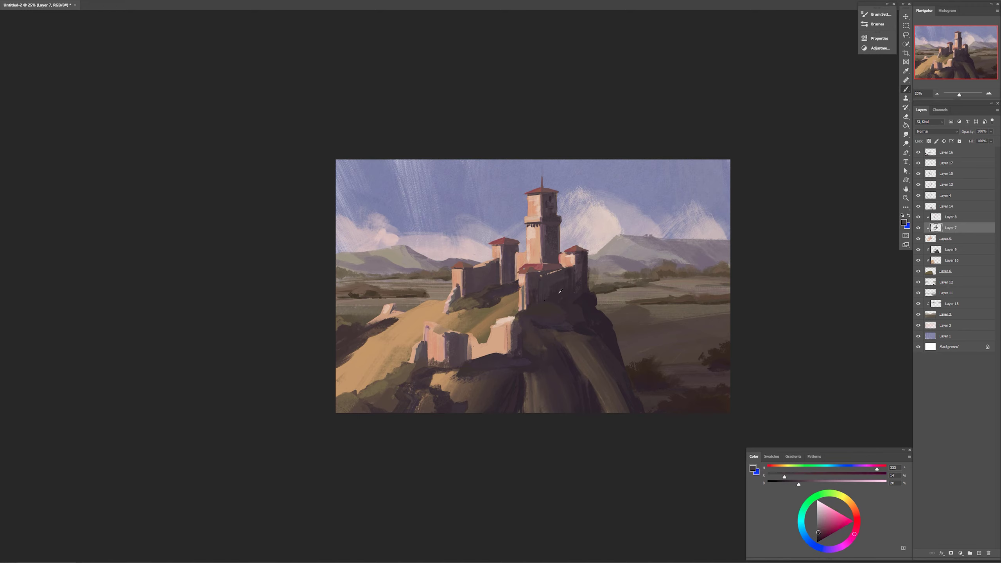
{"action": "left_click", "coordinate": [555, 296], "text": "alt"}
- Erase part of the paint beside the front wall on Layer 16 and prepare another brush with a sampled shadow tone
{"action": "right_click", "coordinate": [485, 300], "text": "ctrl"}
{"action": "left_click", "coordinate": [500, 306]}
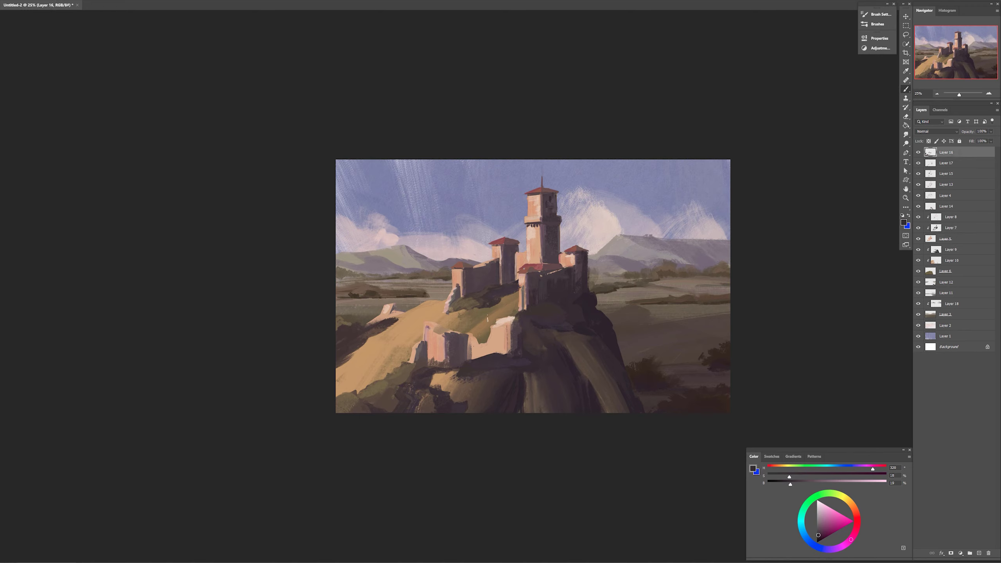
{"action": "key", "text": "e"}
{"action": "left_click_drag", "start_coordinate": [518, 291], "coordinate": [509, 295]}
{"action": "key", "text": "b"}
{"action": "right_click", "coordinate": [787, 245]}
{"action": "left_click", "coordinate": [701, 469]}
{"action": "left_click", "coordinate": [501, 291], "text": "alt"}
{"action": "left_click", "coordinate": [512, 300], "text": "ctrl"}
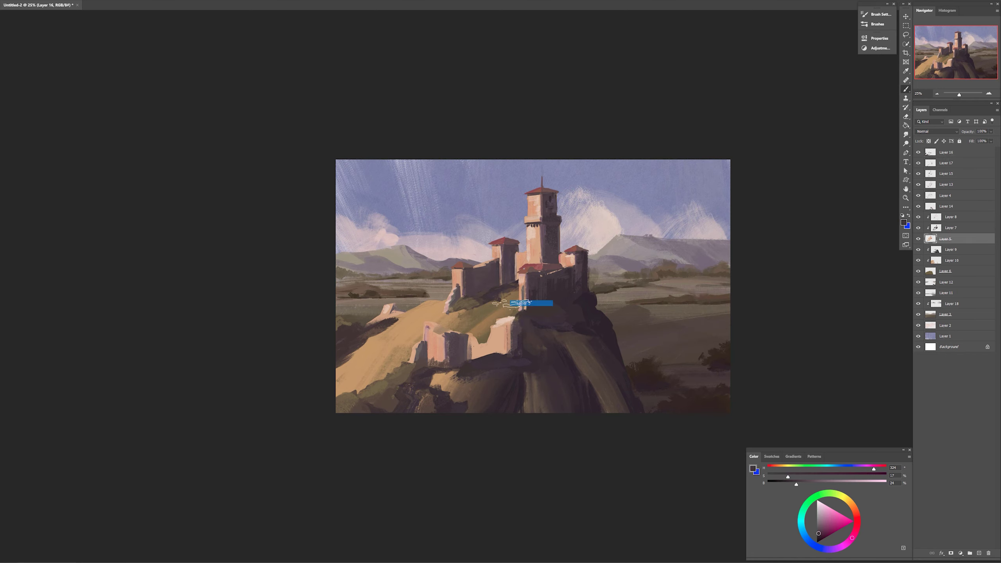
- Paint shadow on the ruined wall's right end and along its base, and blend the ground below the front wall
{"action": "left_click_drag", "start_coordinate": [503, 330], "coordinate": [505, 353]}
{"action": "left_click_drag", "start_coordinate": [495, 352], "coordinate": [472, 357]}
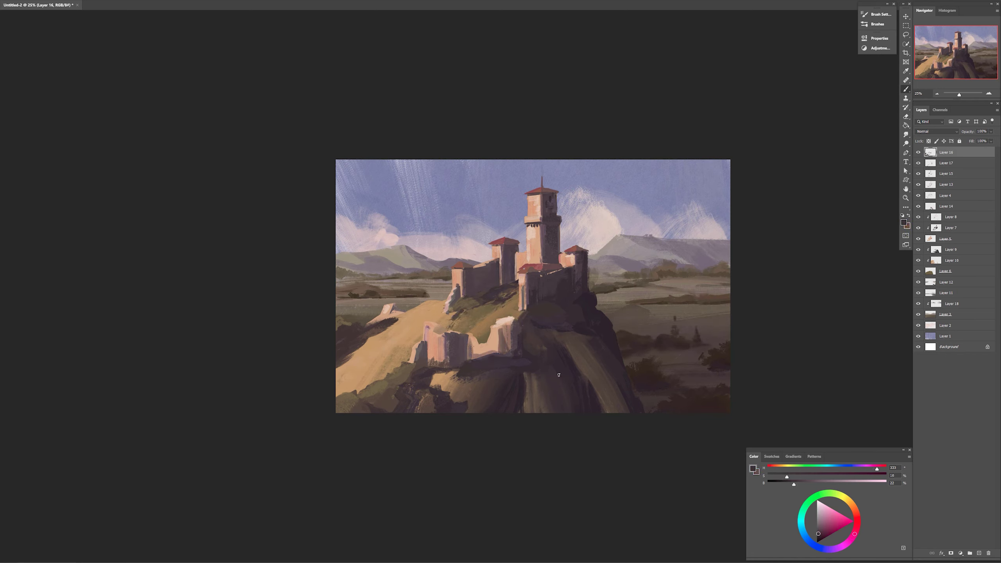
{"action": "key", "text": "r"}
{"action": "left_click_drag", "start_coordinate": [519, 313], "coordinate": [525, 322]}
- Try adding sampled dark strokes to the shadowed plain right of the hill on Layer 11 and undo them
{"action": "left_click", "coordinate": [691, 338], "text": "ctrl"}
{"action": "key", "text": "b"}
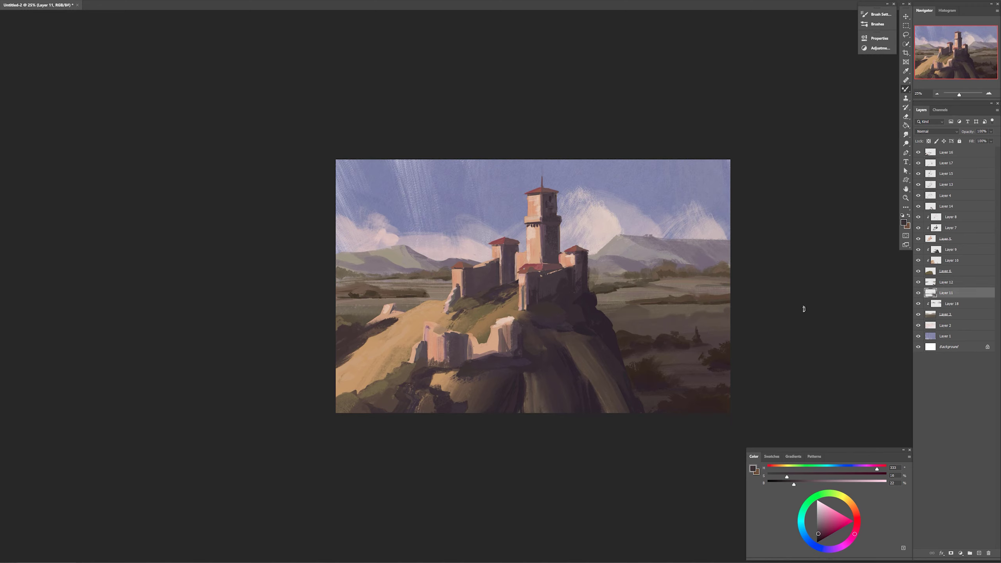
{"action": "left_click", "coordinate": [678, 344], "text": "alt"}
{"action": "left_click_drag", "start_coordinate": [676, 349], "coordinate": [729, 344]}
{"action": "left_click_drag", "start_coordinate": [658, 352], "coordinate": [628, 362]}
{"action": "key", "text": "ctrl+z"}
{"action": "key", "text": "ctrl+z"}
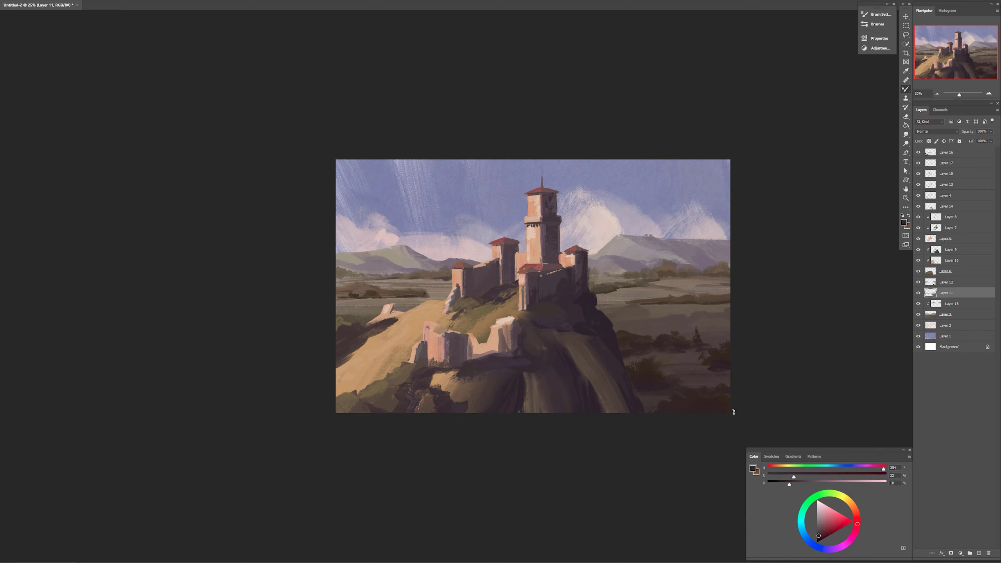
- Dab pale sand-coloured highlights onto the sunlit left slope on Layer 16
{"action": "left_click", "coordinate": [394, 344], "text": "alt"}
{"action": "left_click", "coordinate": [388, 343], "text": "ctrl"}
{"action": "key", "text": "shift+b"}
{"action": "left_click", "coordinate": [388, 343], "text": "alt"}
{"action": "left_click_drag", "start_coordinate": [392, 339], "coordinate": [386, 346]}
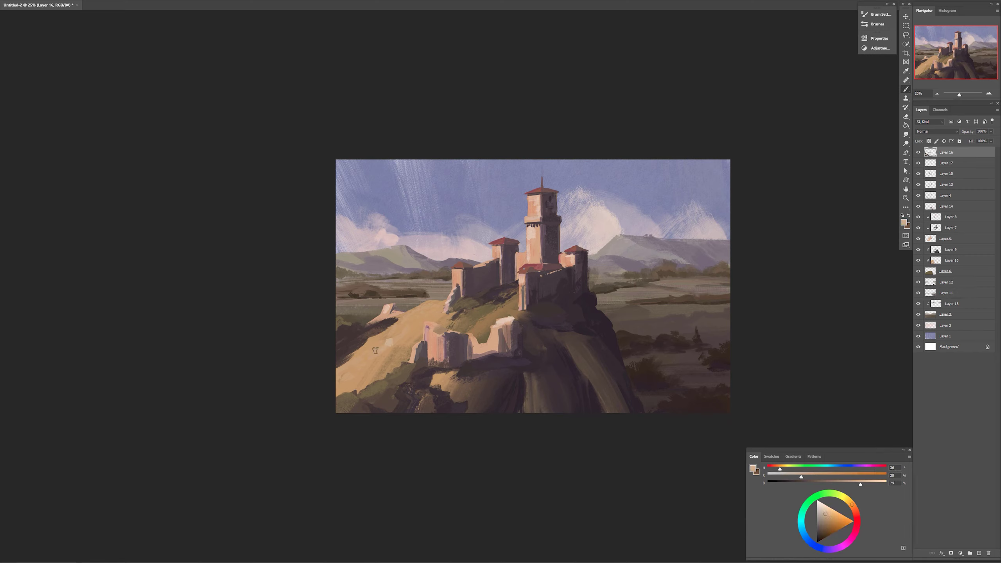
- Sample a tone beside the castle's front wall and create a new layer above Layer 16
{"action": "left_click", "coordinate": [509, 295], "text": "alt"}
{"action": "key", "text": "ctrl+plus"}
{"action": "key", "text": "ctrl+plus"}
{"action": "left_click", "coordinate": [979, 553]}
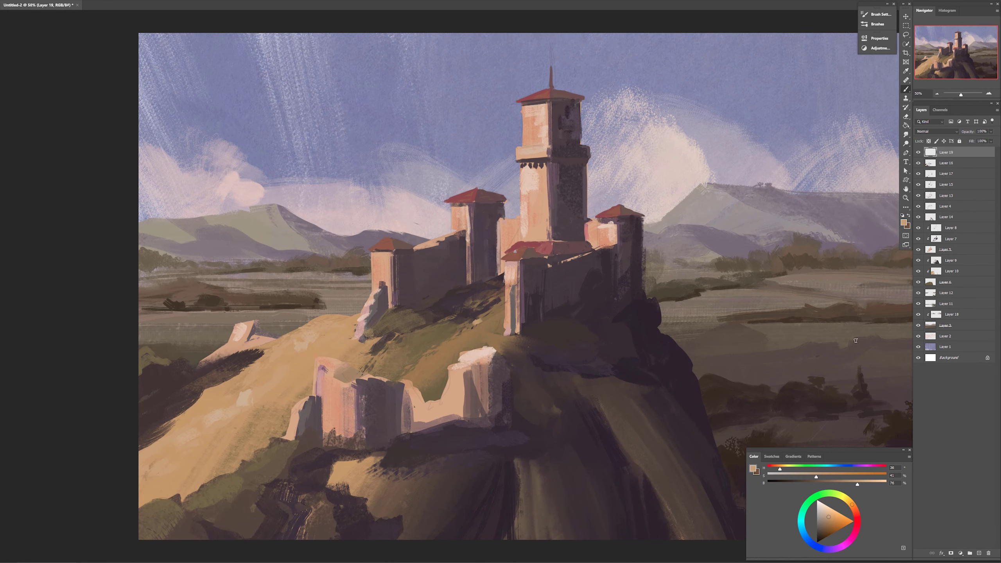
- Try painting an arched opening low on the main tower's lit face with sampled tones and undo it
{"action": "left_click", "coordinate": [564, 196], "text": "alt"}
{"action": "mouse_move", "coordinate": [530, 209]}
{"action": "left_mouse_down"}
{"action": "mouse_move", "coordinate": [530, 241]}
{"action": "mouse_move", "coordinate": [534, 205]}
{"action": "left_mouse_up"}
{"action": "left_click_drag", "start_coordinate": [539, 209], "coordinate": [539, 236]}
{"action": "left_click", "coordinate": [530, 217], "text": "alt"}
{"action": "mouse_move", "coordinate": [533, 239]}
{"action": "left_mouse_down"}
{"action": "mouse_move", "coordinate": [534, 206]}
{"action": "mouse_move", "coordinate": [530, 235]}
{"action": "left_mouse_up"}
{"action": "left_click", "coordinate": [560, 229], "text": "alt"}
{"action": "left_click_drag", "start_coordinate": [531, 207], "coordinate": [530, 242]}
{"action": "key", "text": "ctrl+minus"}
{"action": "key", "text": "ctrl+minus"}
{"action": "key", "text": "ctrl+minus"}
{"action": "key", "text": "ctrl+plus"}
{"action": "key", "text": "ctrl+plus"}
{"action": "key", "text": "ctrl+plus"}
{"action": "key", "text": "ctrl+z"}
{"action": "key", "text": "ctrl+z"}
{"action": "key", "text": "ctrl+z"}
{"action": "key", "text": "ctrl+z"}
{"action": "key", "text": "ctrl+z"}
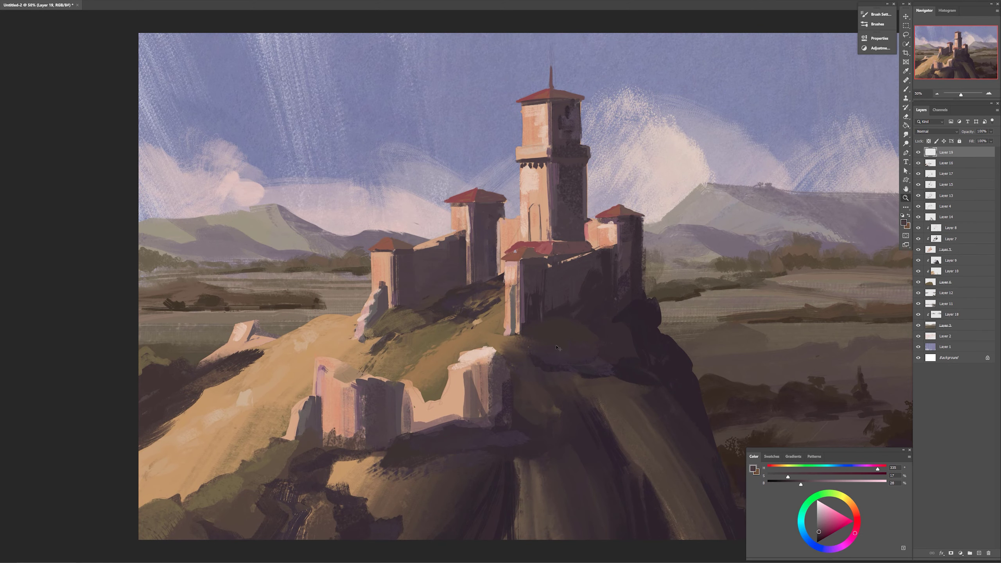
{"action": "key", "text": "ctrl+z"}
{"action": "key", "text": "ctrl+z"}
- Undo the main tower's upper windows and paint small dark windows on the lit faces of the two left towers
{"action": "key", "text": "ctrl+minus"}
{"action": "key", "text": "b"}
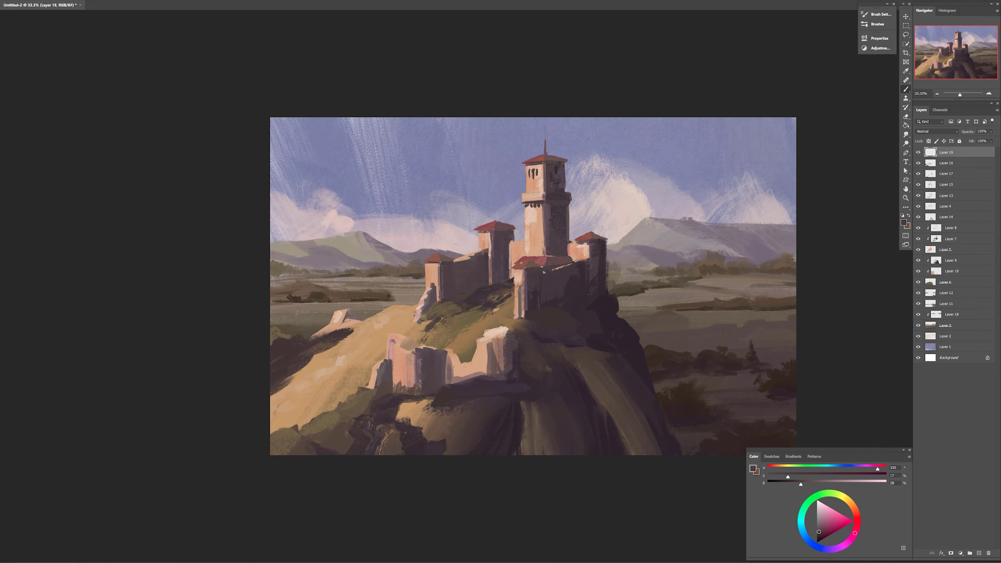
{"action": "key", "text": "ctrl+z"}
{"action": "left_click_drag", "start_coordinate": [486, 239], "coordinate": [486, 244]}
{"action": "key", "text": "ctrl+plus"}
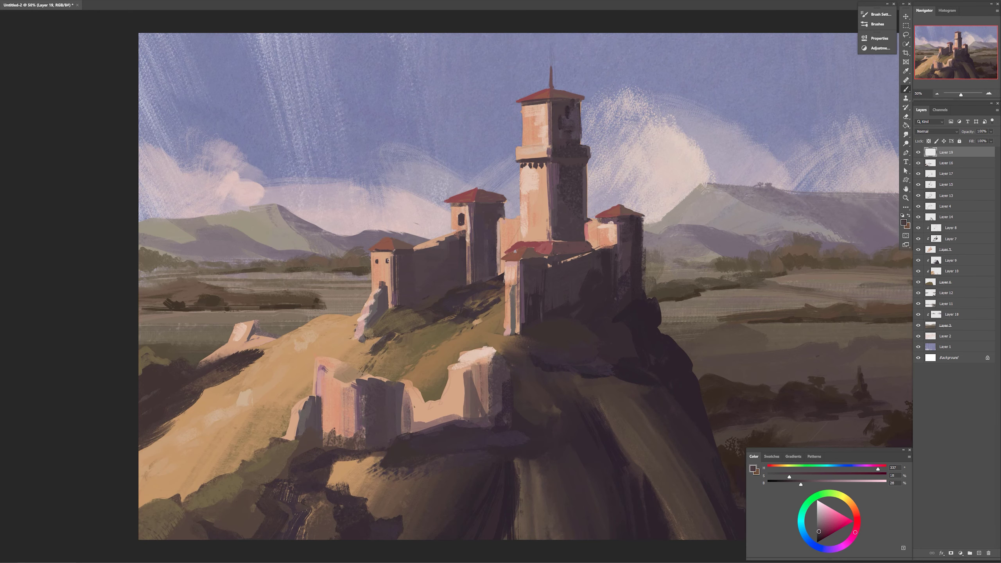
- Sample the castle's pale highlights and the left curtain wall's shadow tone, and touch up that wall
{"action": "left_click", "coordinate": [607, 225], "text": "alt"}
{"action": "left_click", "coordinate": [465, 356], "text": "alt"}
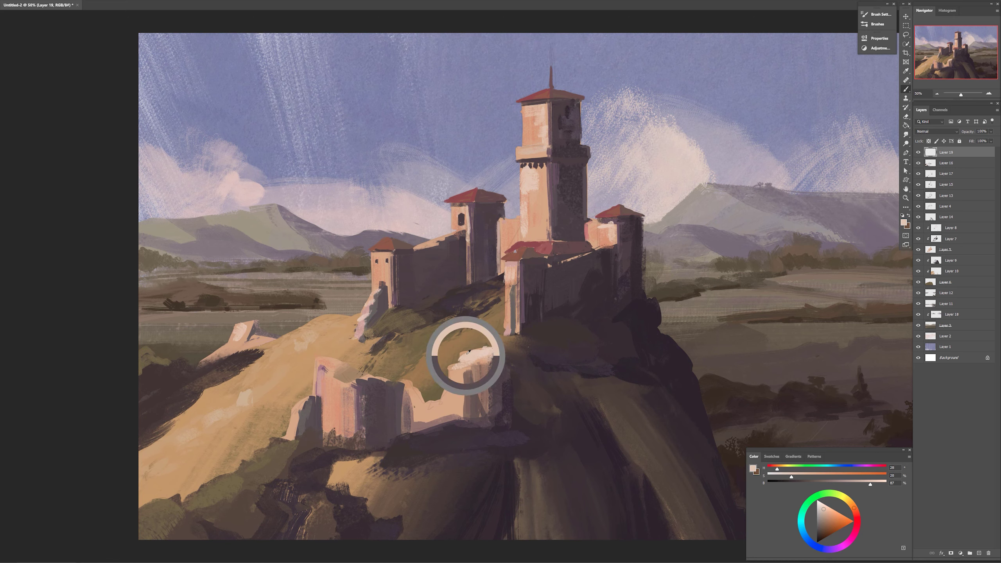
{"action": "left_click", "coordinate": [411, 249], "text": "alt"}
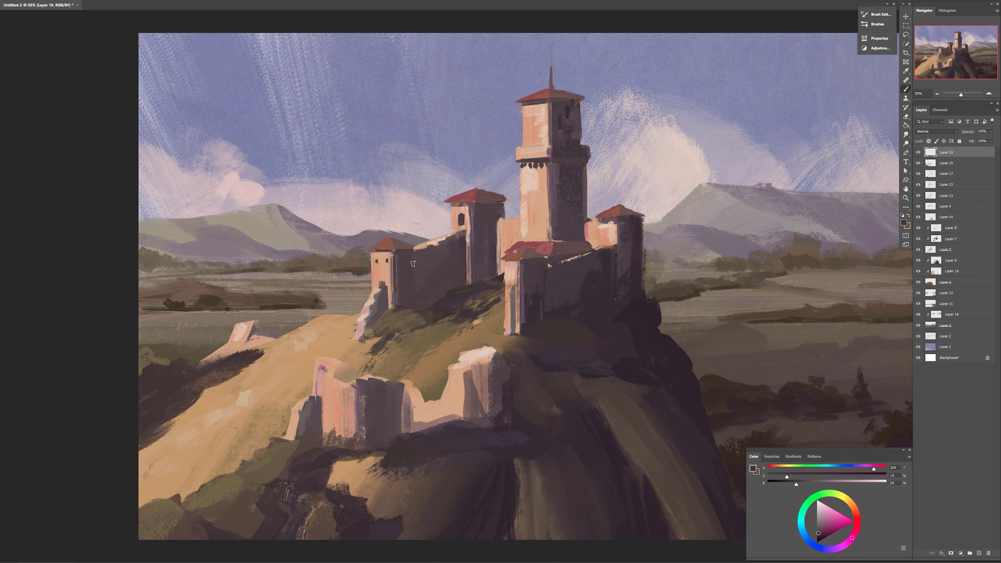
{"action": "key", "text": "ctrl+minus"}
{"action": "key", "text": "ctrl+minus"}
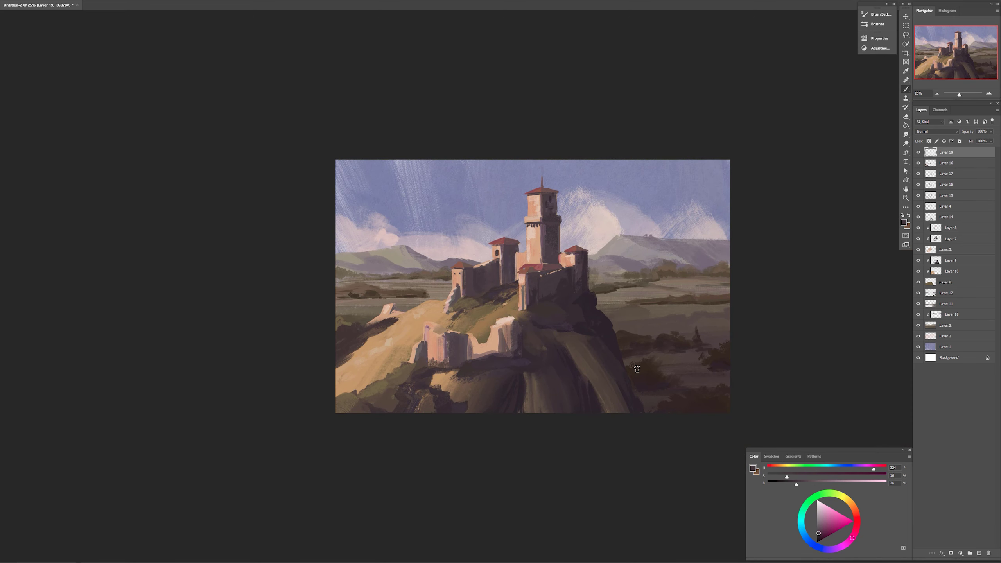
- Refine the upper edge of the front wall below the red roof with sampled tones
{"action": "left_click", "coordinate": [552, 272], "text": "alt"}
{"action": "left_click_drag", "start_coordinate": [551, 273], "coordinate": [568, 270]}
{"action": "left_click", "coordinate": [560, 275], "text": "alt"}
{"action": "left_click", "coordinate": [561, 275], "text": "alt"}
- Repaint the leftmost tower's roof with the neighbouring roof's sampled red, and sample shadow tones from the walls and main tower
{"action": "left_click", "coordinate": [502, 241], "text": "alt"}
{"action": "left_click", "coordinate": [505, 241], "text": "alt"}
{"action": "left_click_drag", "start_coordinate": [454, 267], "coordinate": [465, 265]}
{"action": "left_click", "coordinate": [479, 267], "text": "alt"}
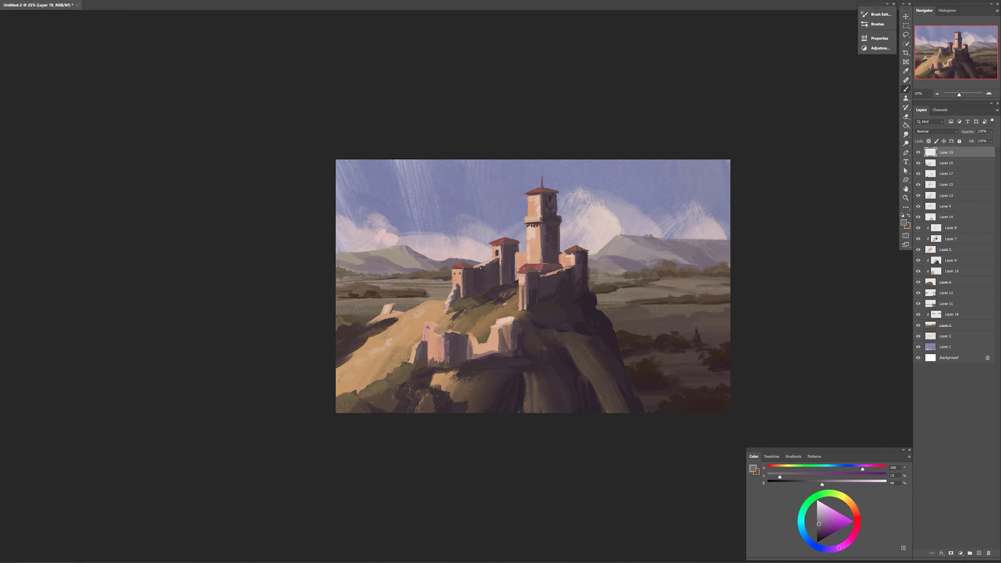
{"action": "left_click", "coordinate": [572, 272], "text": "alt"}
{"action": "left_click", "coordinate": [554, 194], "text": "alt"}
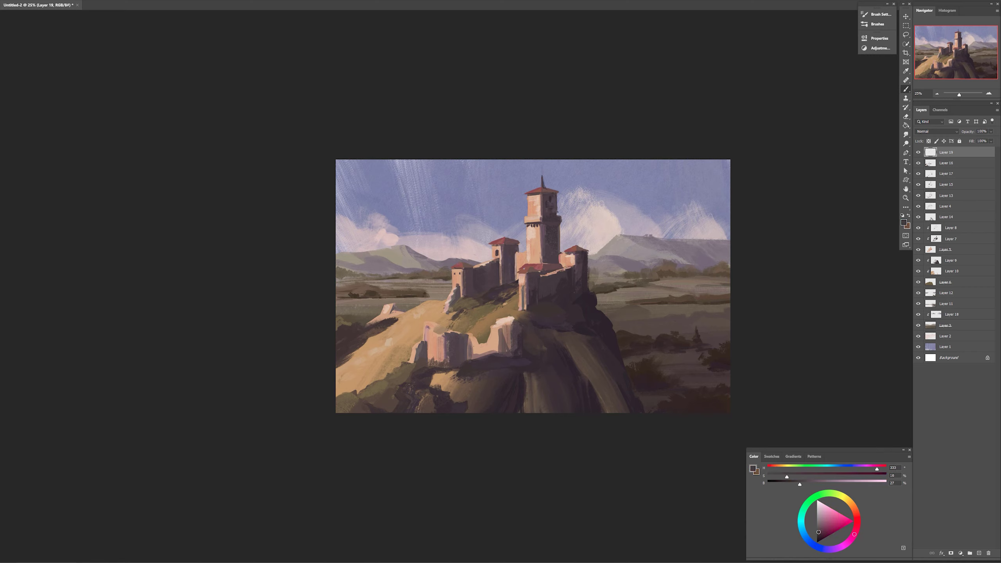
- Try reworking the left edge of the slope with sampled tones and a different brush, and undo the strokes
{"action": "left_click", "coordinate": [559, 231], "text": "alt"}
{"action": "left_click", "coordinate": [343, 324], "text": "alt"}
{"action": "mouse_move", "coordinate": [337, 334]}
{"action": "left_mouse_down"}
{"action": "mouse_move", "coordinate": [386, 331]}
{"action": "mouse_move", "coordinate": [350, 344]}
{"action": "mouse_move", "coordinate": [336, 379]}
{"action": "mouse_move", "coordinate": [362, 402]}
{"action": "mouse_move", "coordinate": [347, 396]}
{"action": "left_mouse_up"}
{"action": "left_click", "coordinate": [360, 340], "text": "alt"}
{"action": "right_click", "coordinate": [403, 315]}
{"action": "left_click", "coordinate": [424, 414]}
{"action": "key", "text": "ctrl+z"}
{"action": "key", "text": "ctrl+z"}
{"action": "left_click", "coordinate": [342, 355], "text": "alt"}
{"action": "key", "text": "ctrl+z"}
- Sample the lower-left slope's earthy tones, mix a muted orange, and sample the castle base's purplish shadow tone
{"action": "left_click", "coordinate": [349, 395], "text": "alt"}
{"action": "left_click", "coordinate": [357, 397], "text": "alt"}
{"action": "left_click", "coordinate": [344, 409], "text": "alt"}
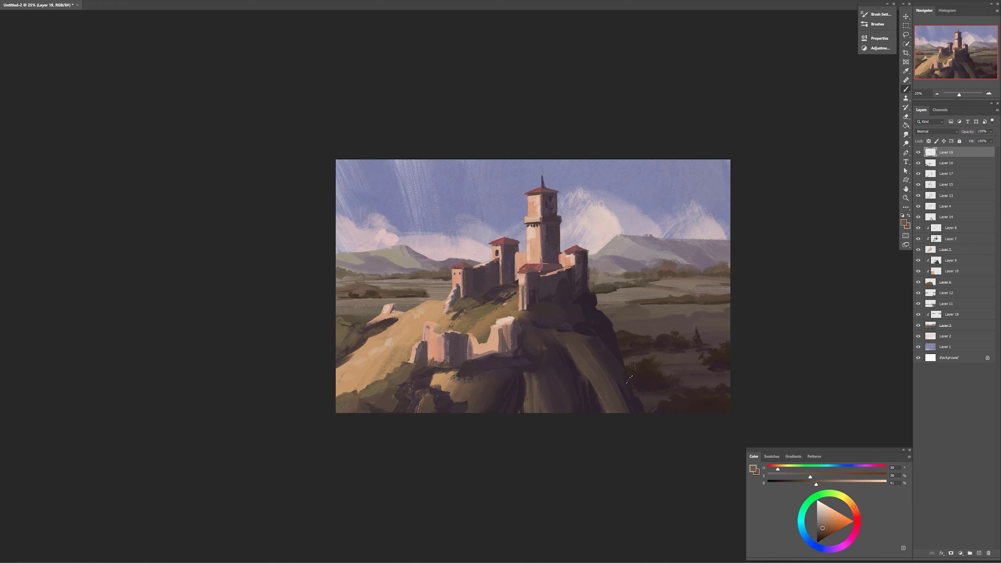
{"action": "key", "text": "x"}
{"action": "left_click", "coordinate": [826, 522]}
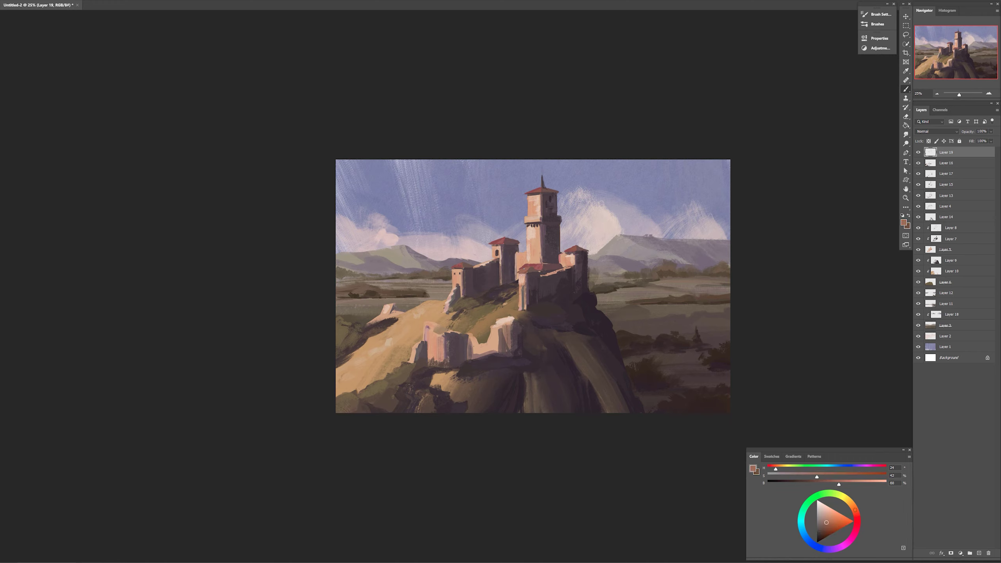
{"action": "left_click", "coordinate": [552, 299], "text": "alt"}
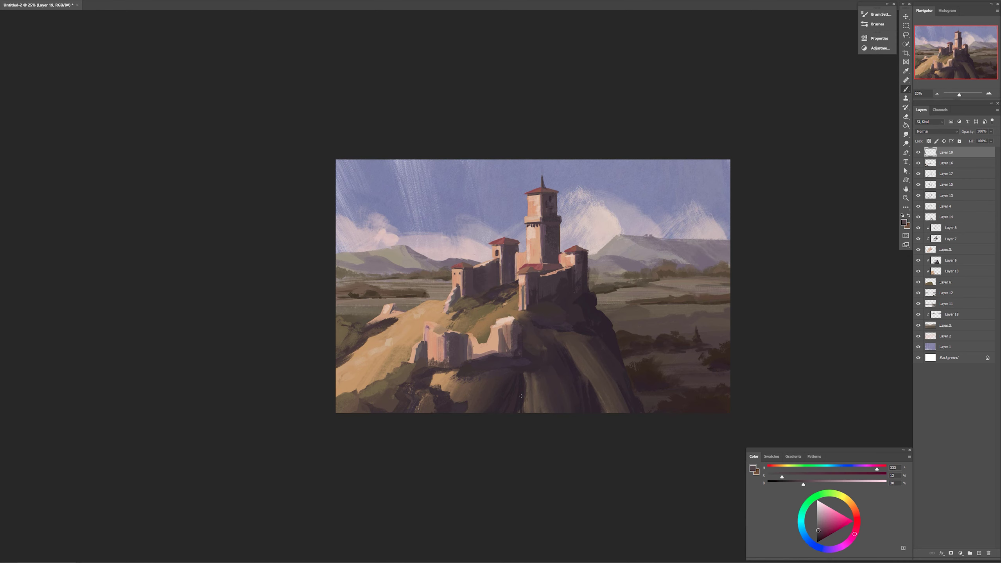
- Sample the front roof's red, choose another brush, and refine the roof's left edge with sampled warm tones
{"action": "left_click", "coordinate": [524, 270], "text": "alt"}
{"action": "left_click", "coordinate": [532, 269], "text": "alt"}
{"action": "key", "text": "ctrl+space"}
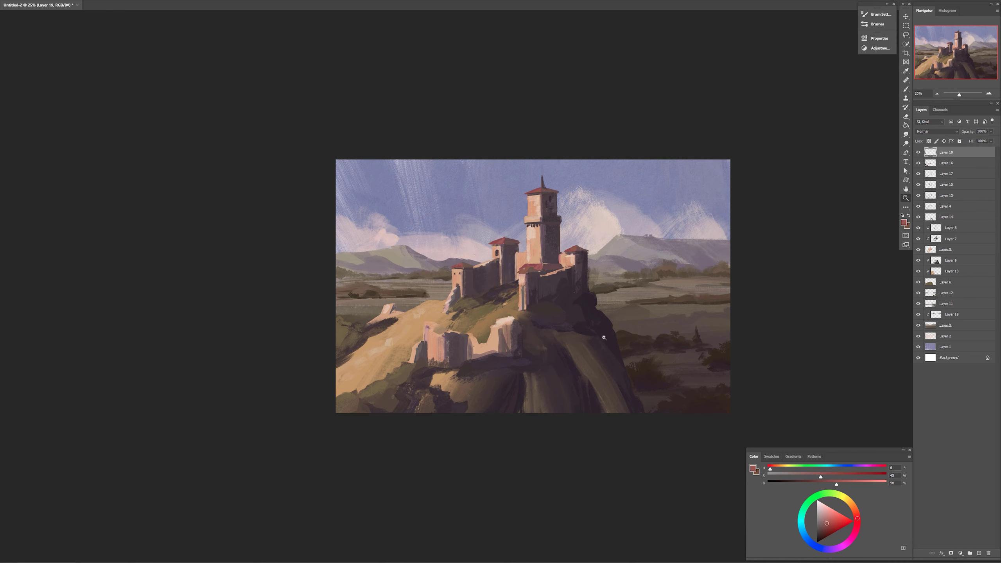
{"action": "triple_click", "coordinate": [543, 270]}
{"action": "right_click", "coordinate": [521, 244]}
{"action": "left_click", "coordinate": [560, 388]}
{"action": "left_click_drag", "start_coordinate": [518, 245], "coordinate": [511, 254]}
{"action": "left_click", "coordinate": [513, 253], "text": "alt"}
{"action": "left_click", "coordinate": [512, 250], "text": "alt"}
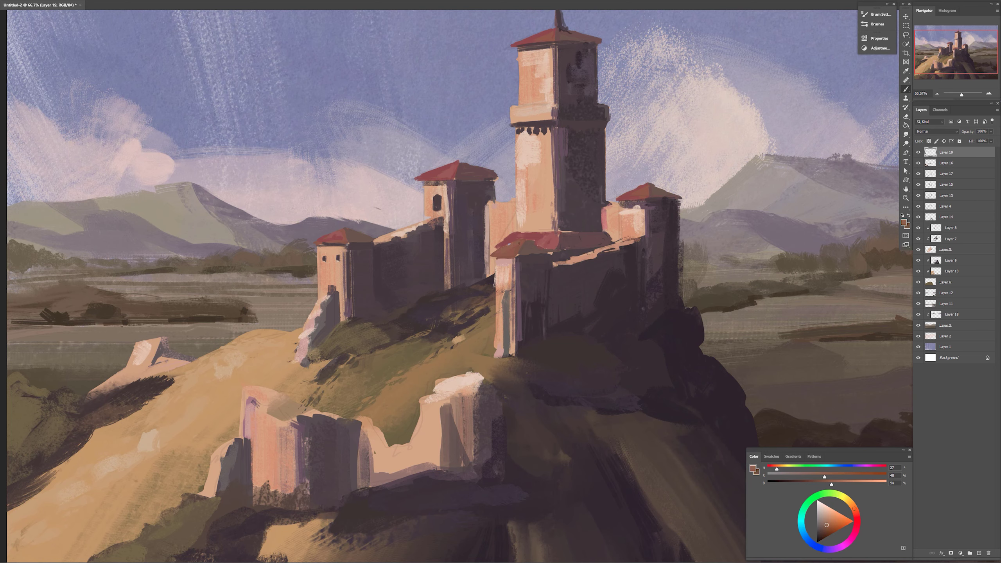
{"action": "left_click", "coordinate": [502, 258], "text": "alt"}
{"action": "left_click", "coordinate": [501, 258], "text": "alt"}
- Touch up the wall just beneath the second left tower's roof with tones sampled from that tower
{"action": "left_click", "coordinate": [438, 184], "text": "alt"}
{"action": "left_click", "coordinate": [431, 190], "text": "alt"}
{"action": "left_click_drag", "start_coordinate": [425, 185], "coordinate": [443, 183]}
{"action": "key", "text": "ctrl+alt+space"}
{"action": "left_click", "coordinate": [538, 272], "text": "alt"}
{"action": "left_click", "coordinate": [537, 272], "text": "alt"}
{"action": "left_click_drag", "start_coordinate": [634, 315], "coordinate": [634, 312]}
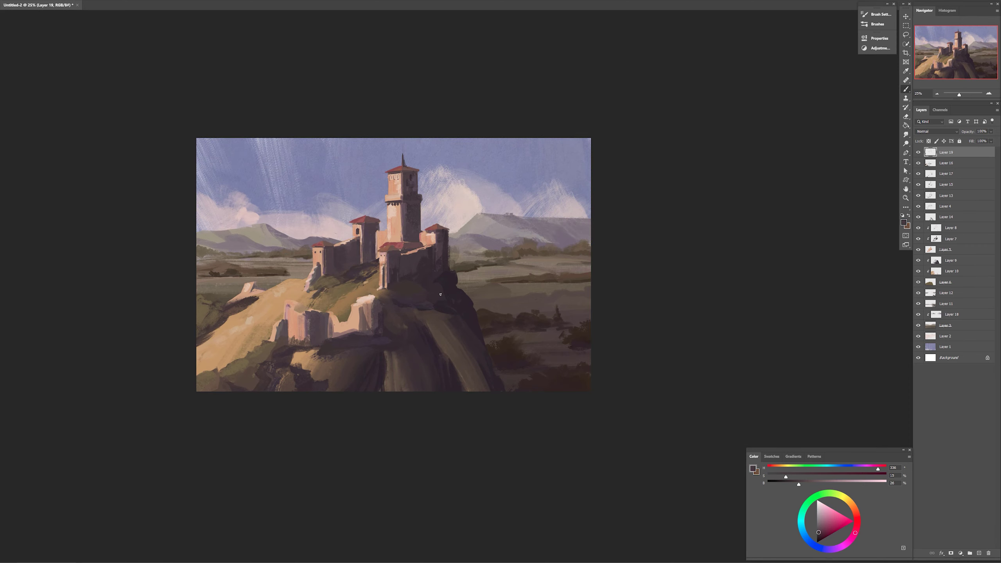
- Paint a thin spire on top of the right tower's roof with a dark red sampled from the neighbouring roof
{"action": "left_click_drag", "start_coordinate": [403, 250], "coordinate": [542, 272]}
{"action": "scroll", "coordinate": [541, 273], "scroll_direction": "up", "scroll_amount": 1}
{"action": "left_click", "coordinate": [551, 168], "text": "alt"}
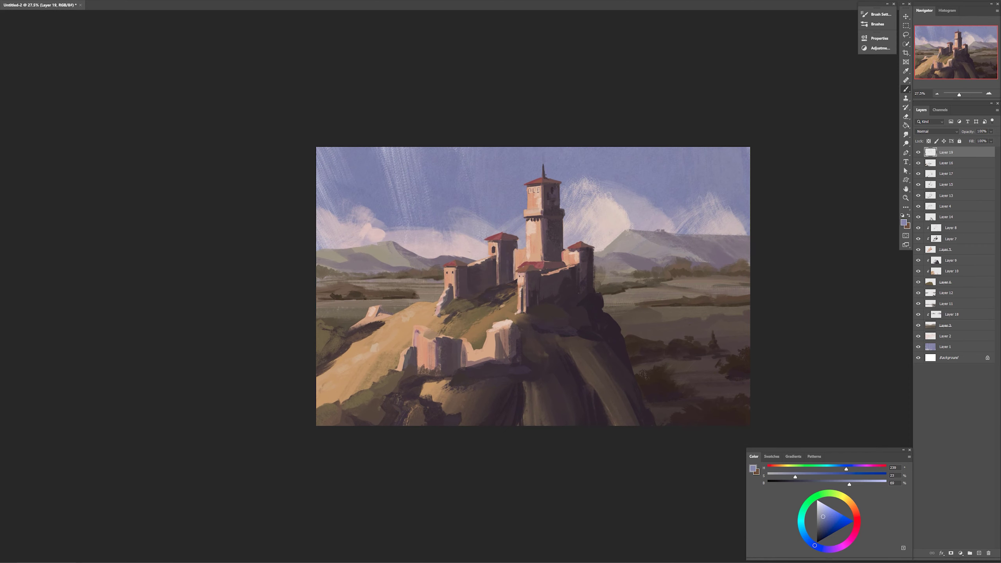
{"action": "left_click", "coordinate": [502, 230], "text": "alt"}
{"action": "left_click_drag", "start_coordinate": [581, 232], "coordinate": [581, 240]}
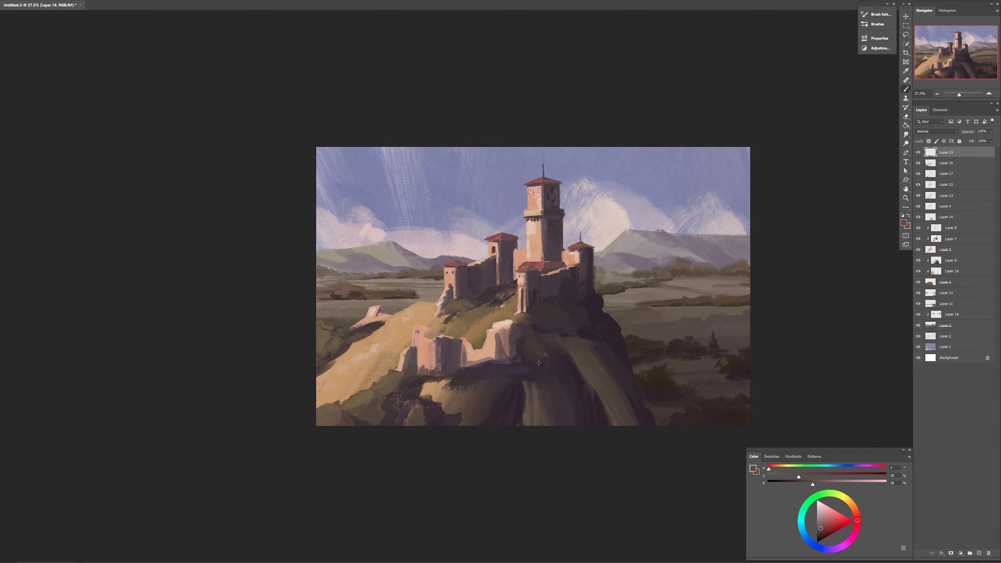
- Paint a small dark window on the lit face of the right tower with a sampled shadow tone
{"action": "left_click", "coordinate": [507, 361], "text": "alt"}
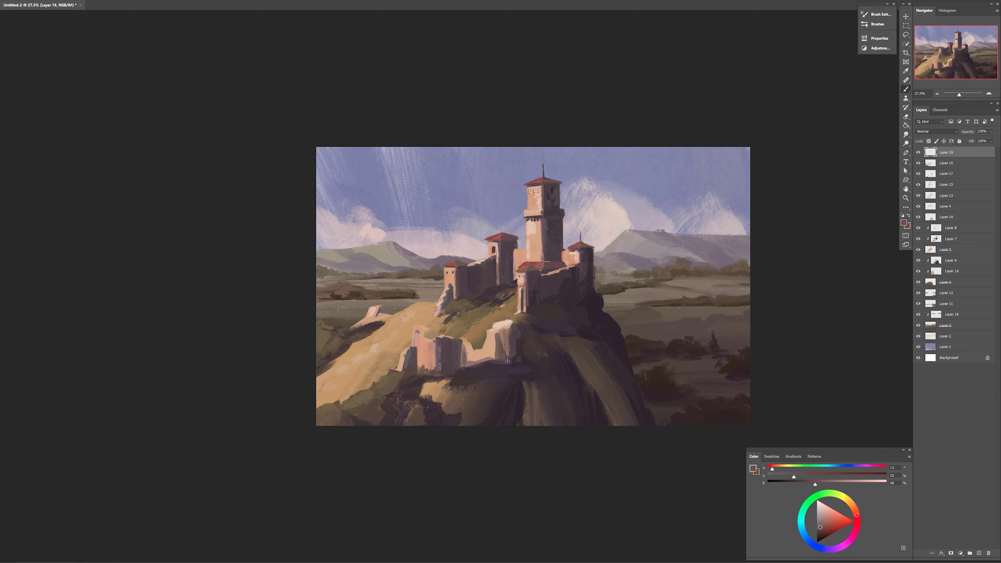
{"action": "left_click", "coordinate": [494, 249], "text": "alt"}
{"action": "left_click_drag", "start_coordinate": [574, 257], "coordinate": [574, 263]}
{"action": "left_click", "coordinate": [577, 260], "text": "alt"}
{"action": "left_click", "coordinate": [574, 260], "text": "alt"}
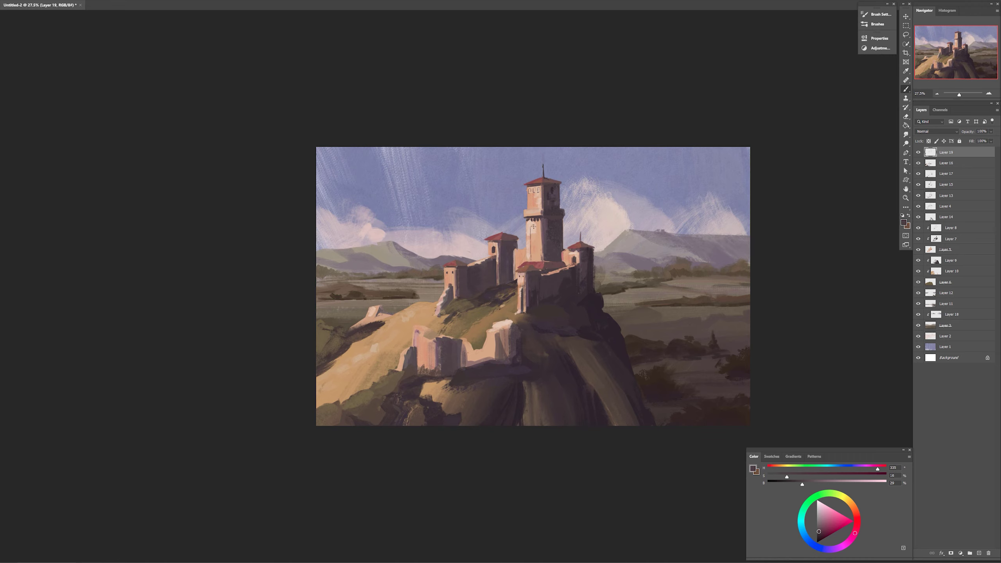
- Add dark vertical detailing to the main tower's lower lit face, then sample shadow tones and choose another brush
{"action": "left_click_drag", "start_coordinate": [535, 261], "coordinate": [537, 231]}
{"action": "left_click", "coordinate": [553, 254], "text": "alt"}
{"action": "right_click", "coordinate": [551, 254]}
{"action": "left_click", "coordinate": [572, 339]}
{"action": "left_click", "coordinate": [505, 248], "text": "alt"}
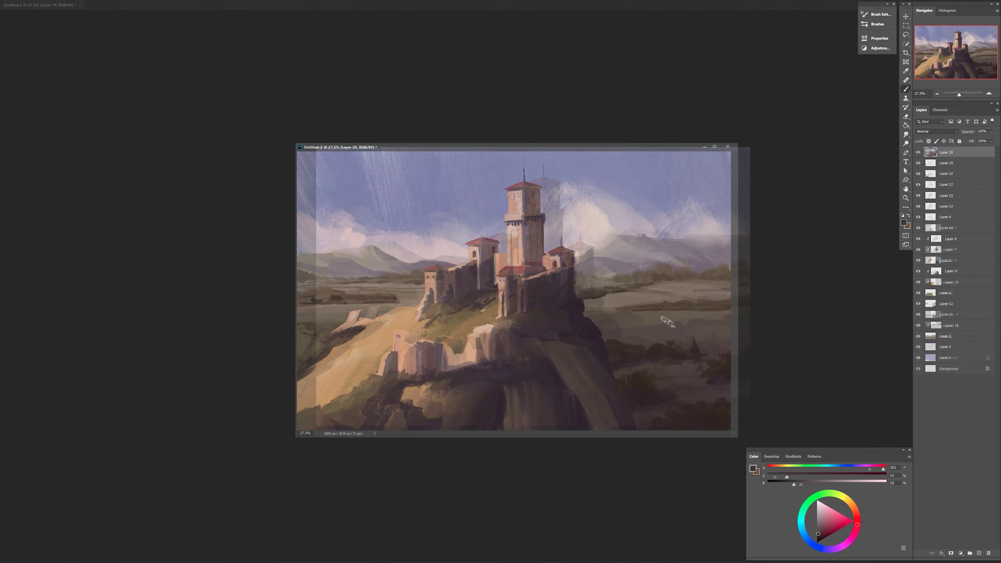
- Try a pale sampled stroke down the sunlit left slope with a different brush, and undo it
{"action": "right_click", "coordinate": [746, 317]}
{"action": "left_click", "coordinate": [780, 404]}
{"action": "left_click", "coordinate": [357, 352], "text": "alt"}
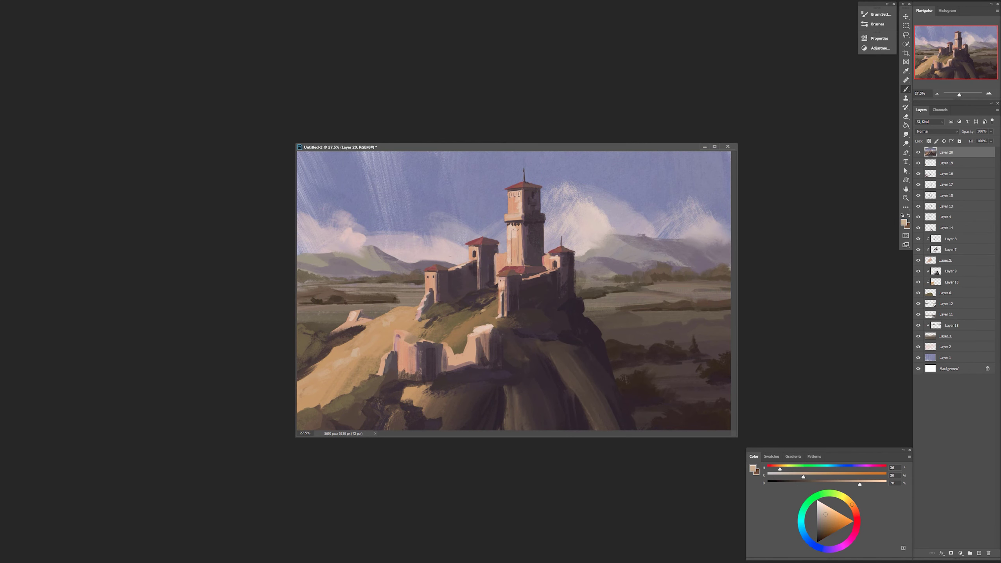
{"action": "left_click", "coordinate": [348, 334], "text": "alt"}
{"action": "left_click_drag", "start_coordinate": [384, 331], "coordinate": [334, 381]}
{"action": "key", "text": "ctrl+z"}
- Try painting a pale path from the left slope up to the castle's front tower, and undo the strokes
{"action": "left_click", "coordinate": [500, 328], "text": "alt"}
{"action": "left_click", "coordinate": [624, 295], "text": "alt"}
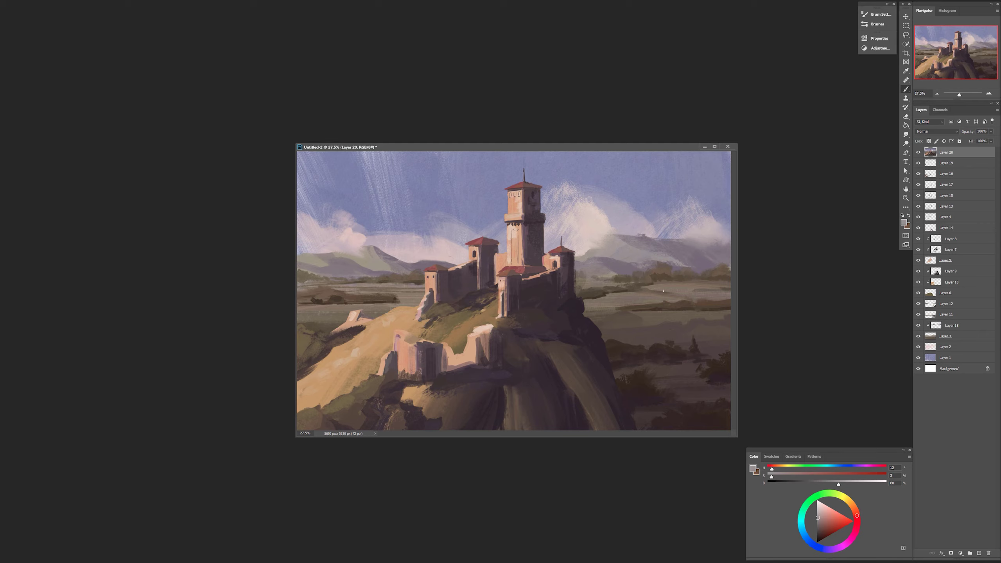
{"action": "left_click", "coordinate": [662, 319], "text": "alt"}
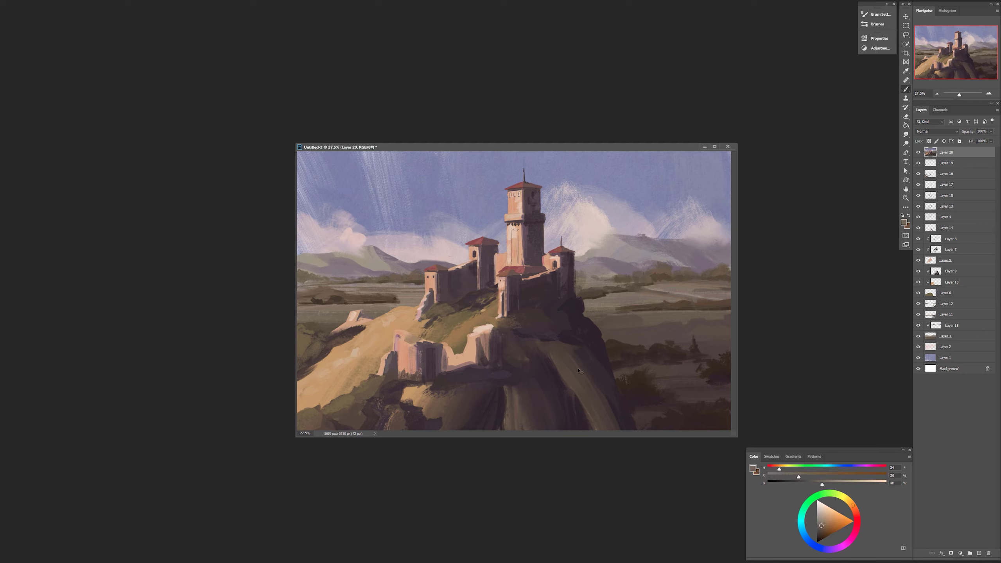
{"action": "left_click", "coordinate": [395, 325], "text": "alt"}
{"action": "mouse_move", "coordinate": [372, 342]}
{"action": "left_mouse_down"}
{"action": "mouse_move", "coordinate": [299, 387]}
{"action": "mouse_move", "coordinate": [498, 306]}
{"action": "left_mouse_up"}
{"action": "key", "text": "ctrl+z"}
{"action": "key", "text": "ctrl+z"}
{"action": "key", "text": "ctrl+z"}
{"action": "key", "text": "ctrl+z"}
{"action": "key", "text": "ctrl+z"}
- Paint a thin pale path winding across the grass behind the ruined wall up to the castle's front tower
{"action": "left_click_drag", "start_coordinate": [453, 328], "coordinate": [490, 326]}
{"action": "left_click_drag", "start_coordinate": [453, 329], "coordinate": [404, 327]}
{"action": "key", "text": "ctrl+z"}
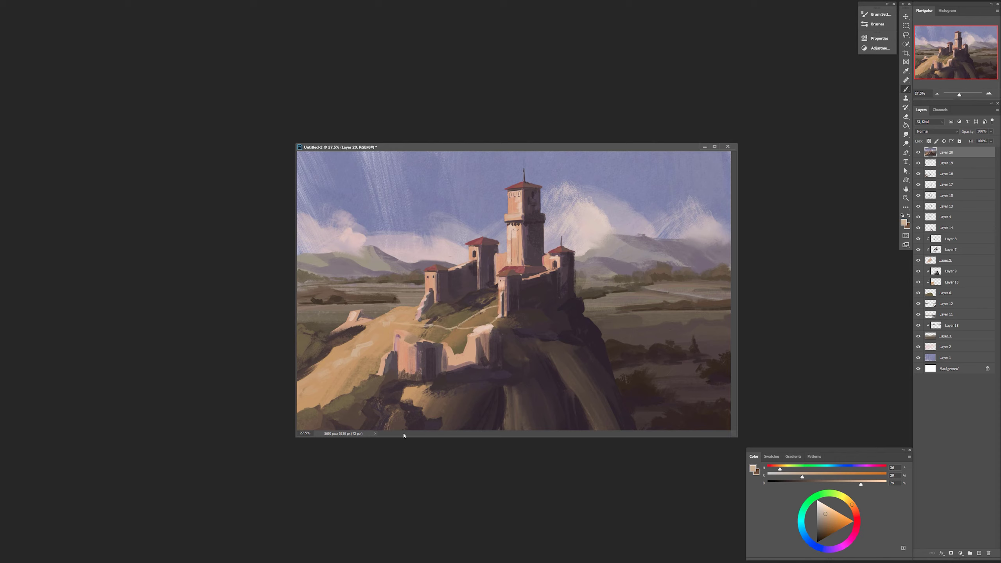
{"action": "key", "text": "e"}
{"action": "key", "text": "b"}
- Extend the path's left end onto the sunlit slope and trim it with the Eraser
{"action": "left_click", "coordinate": [439, 398], "text": "alt"}
{"action": "left_click_drag", "start_coordinate": [414, 321], "coordinate": [373, 322]}
{"action": "left_click", "coordinate": [454, 328], "text": "alt"}
{"action": "key", "text": "e"}
{"action": "left_click_drag", "start_coordinate": [371, 322], "coordinate": [403, 321]}
{"action": "key", "text": "b"}
{"action": "key", "text": "ctrl+z"}
- Try strokes in adjusted tones on the lower-left slope and undo them
{"action": "mouse_move", "coordinate": [315, 405]}
{"action": "left_mouse_down"}
{"action": "mouse_move", "coordinate": [324, 377]}
{"action": "mouse_move", "coordinate": [341, 368]}
{"action": "left_mouse_up"}
{"action": "left_click", "coordinate": [821, 516]}
{"action": "key", "text": "ctrl+z"}
{"action": "left_click", "coordinate": [819, 527]}
{"action": "key", "text": "ctrl+z"}
- Touch up the path's left end with a sampled slope tone and darken the shadow beneath the main tower's roof
{"action": "left_click", "coordinate": [394, 319], "text": "alt"}
{"action": "left_click_drag", "start_coordinate": [386, 325], "coordinate": [399, 324]}
{"action": "left_click", "coordinate": [532, 194], "text": "alt"}
{"action": "left_click_drag", "start_coordinate": [524, 189], "coordinate": [538, 190]}
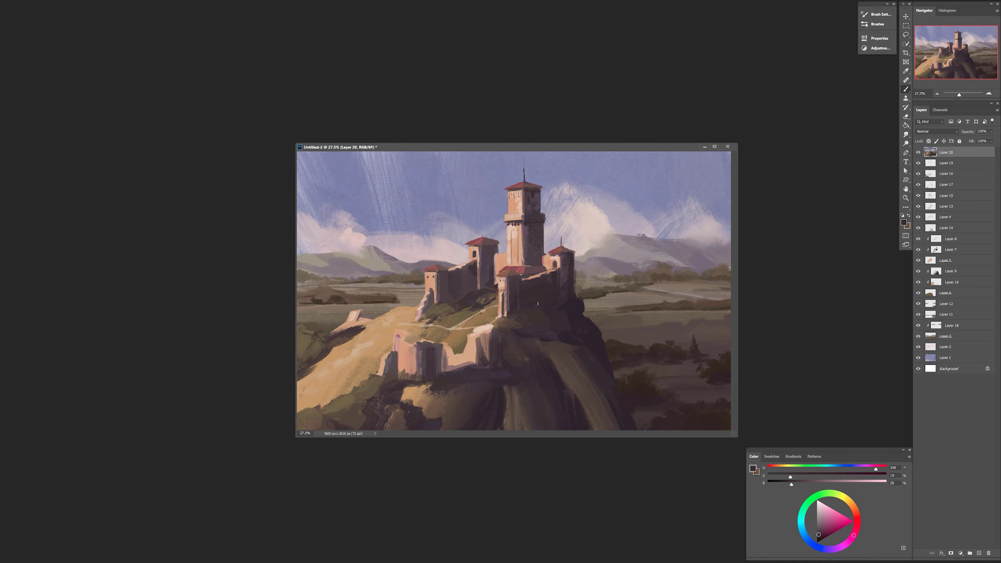
- Try a dark stroke down the main tower's lower shaded side and undo it
{"action": "mouse_move", "coordinate": [535, 240]}
{"action": "left_mouse_down"}
{"action": "mouse_move", "coordinate": [535, 275]}
{"action": "mouse_move", "coordinate": [530, 248]}
{"action": "mouse_move", "coordinate": [529, 257]}
{"action": "left_mouse_up"}
{"action": "key", "text": "ctrl+z"}
{"action": "key", "text": "ctrl+z"}
- Paint a dark vertical detail on the left curtain wall and refine the ruined front wall with sampled shadow and light tones
{"action": "left_click_drag", "start_coordinate": [442, 277], "coordinate": [443, 289]}
{"action": "left_click", "coordinate": [462, 358], "text": "alt"}
{"action": "mouse_move", "coordinate": [422, 345]}
{"action": "left_mouse_down"}
{"action": "mouse_move", "coordinate": [476, 332]}
{"action": "mouse_move", "coordinate": [472, 360]}
{"action": "left_mouse_up"}
{"action": "left_click", "coordinate": [478, 347], "text": "alt"}
{"action": "left_click", "coordinate": [467, 340], "text": "alt"}
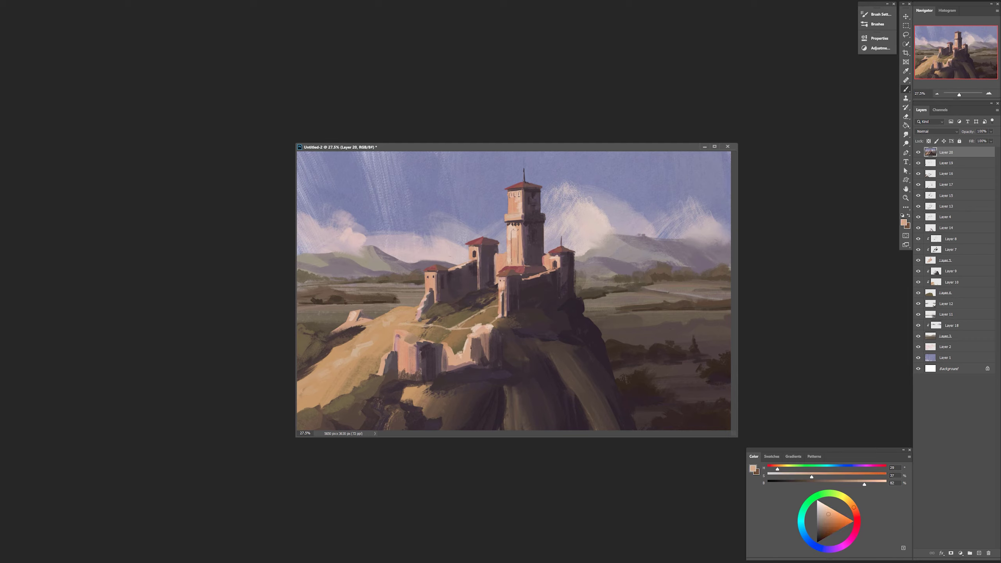
{"action": "left_click", "coordinate": [477, 328], "text": "alt"}
{"action": "left_click", "coordinate": [465, 433], "text": "alt"}
{"action": "left_click", "coordinate": [457, 322], "text": "alt"}
- Stamp all visible layers into a new layer, and flip the canvas horizontally and back to check the composition
{"action": "key", "text": "ctrl+shift+alt+e"}
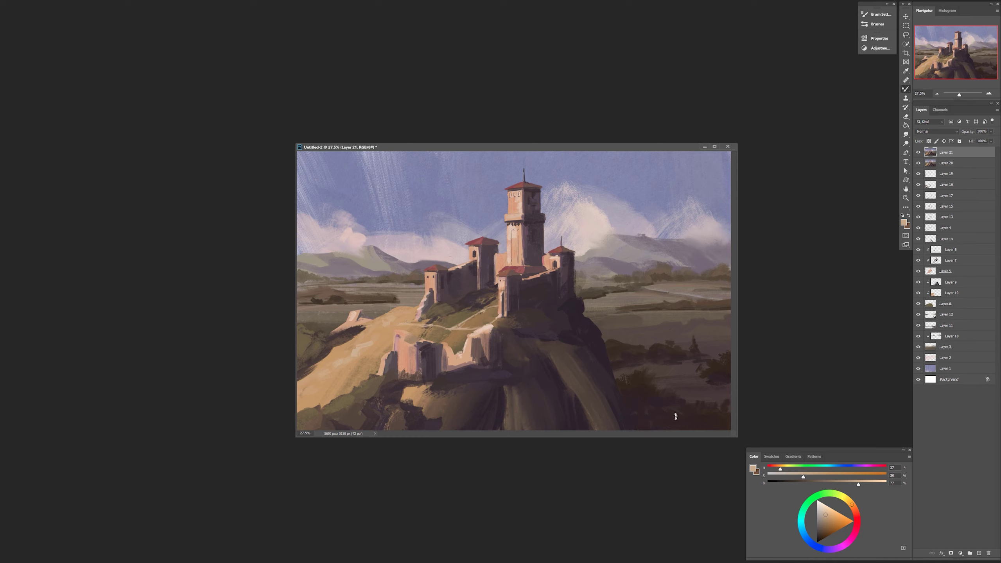
{"action": "key", "text": "ctrl+shift+h"}
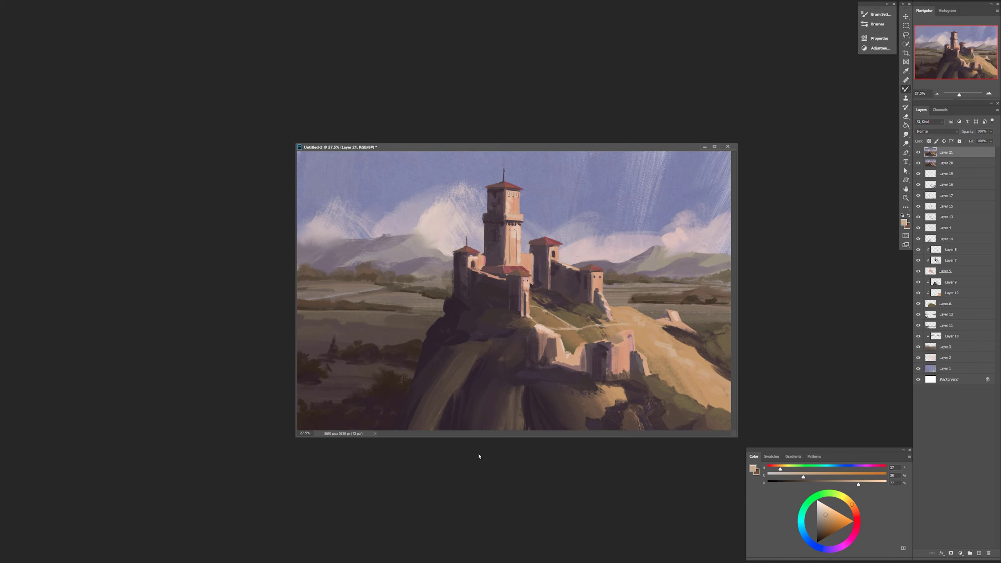
{"action": "key", "text": "h"}
- Mix a lighter sand colour and brush highlights along the top of the sunlit left slope with sampled tones
{"action": "left_click", "coordinate": [825, 513]}
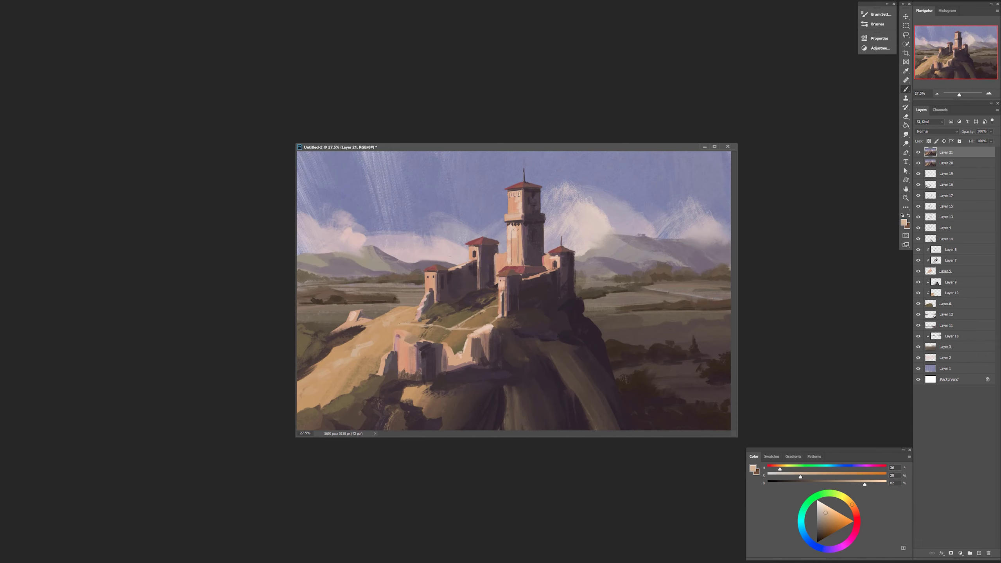
{"action": "left_click_drag", "start_coordinate": [377, 324], "coordinate": [391, 316]}
{"action": "left_click", "coordinate": [384, 326], "text": "alt"}
{"action": "left_click", "coordinate": [380, 329], "text": "alt"}
{"action": "left_click_drag", "start_coordinate": [395, 324], "coordinate": [330, 347]}
- Blend the left end of the path into the slope with sampled sand and grass tones
{"action": "left_click", "coordinate": [394, 328], "text": "alt"}
{"action": "left_click", "coordinate": [398, 332], "text": "alt"}
{"action": "left_click", "coordinate": [370, 336], "text": "alt"}
{"action": "left_click", "coordinate": [411, 325], "text": "alt"}
{"action": "left_click_drag", "start_coordinate": [411, 325], "coordinate": [421, 326]}
{"action": "left_click", "coordinate": [432, 332], "text": "alt"}
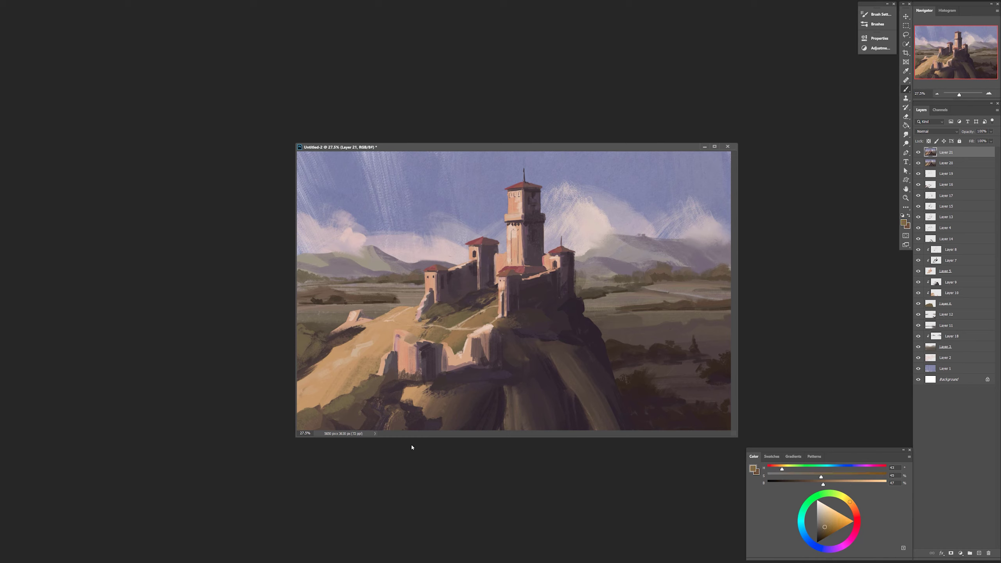
- Sharpen the second left tower's roof outline with a sampled cloud tone and highlight the front curtain wall's top edge
{"action": "left_click", "coordinate": [499, 238], "text": "alt"}
{"action": "left_click", "coordinate": [465, 239], "text": "alt"}
{"action": "mouse_move", "coordinate": [490, 239]}
{"action": "left_mouse_down"}
{"action": "mouse_move", "coordinate": [501, 244]}
{"action": "mouse_move", "coordinate": [466, 245]}
{"action": "left_mouse_up"}
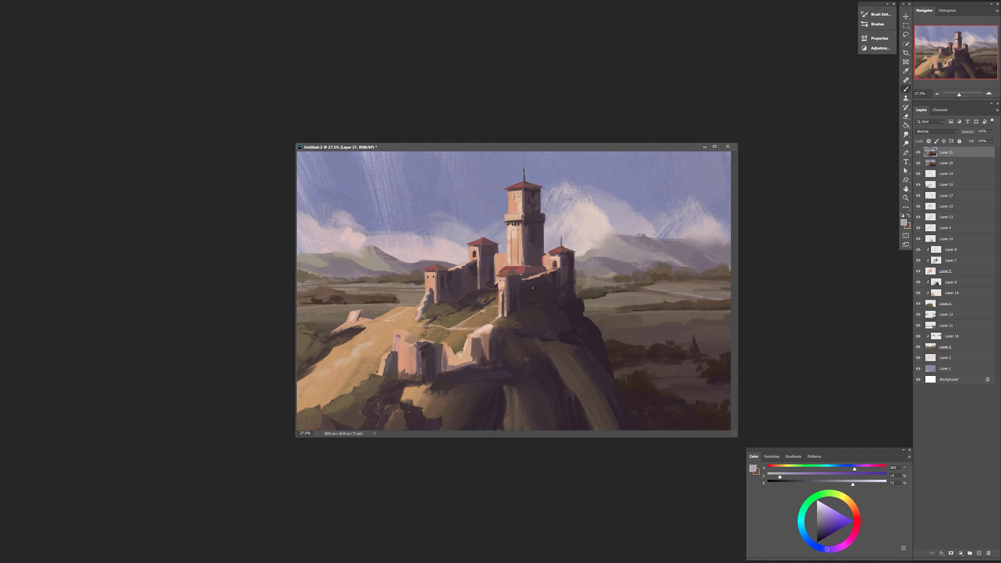
{"action": "left_click", "coordinate": [546, 274], "text": "alt"}
{"action": "left_click_drag", "start_coordinate": [540, 273], "coordinate": [534, 278]}
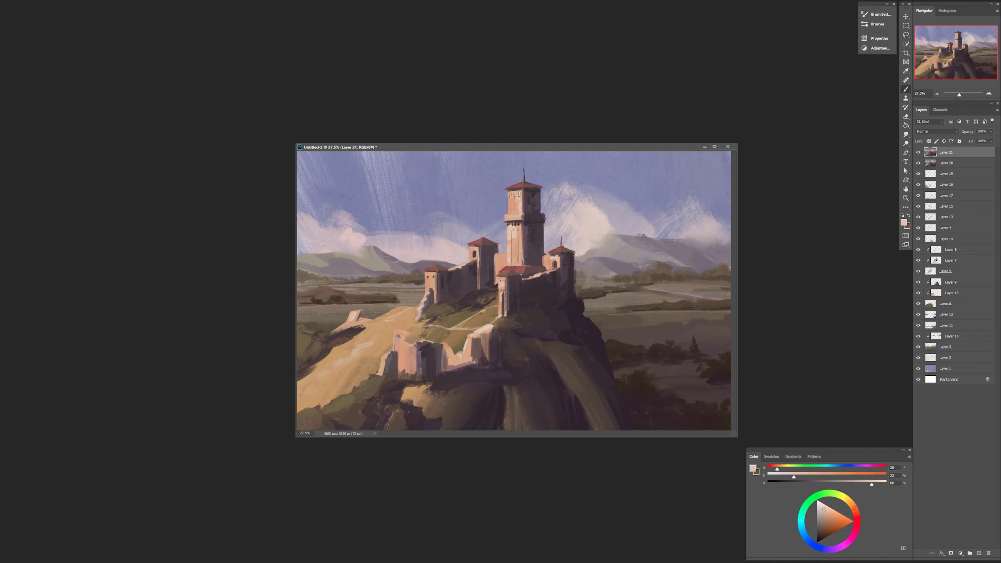
- Paint textured shadow strokes down the left slope below the small ruin fragment with sampled dark tones
{"action": "left_click", "coordinate": [484, 374], "text": "alt"}
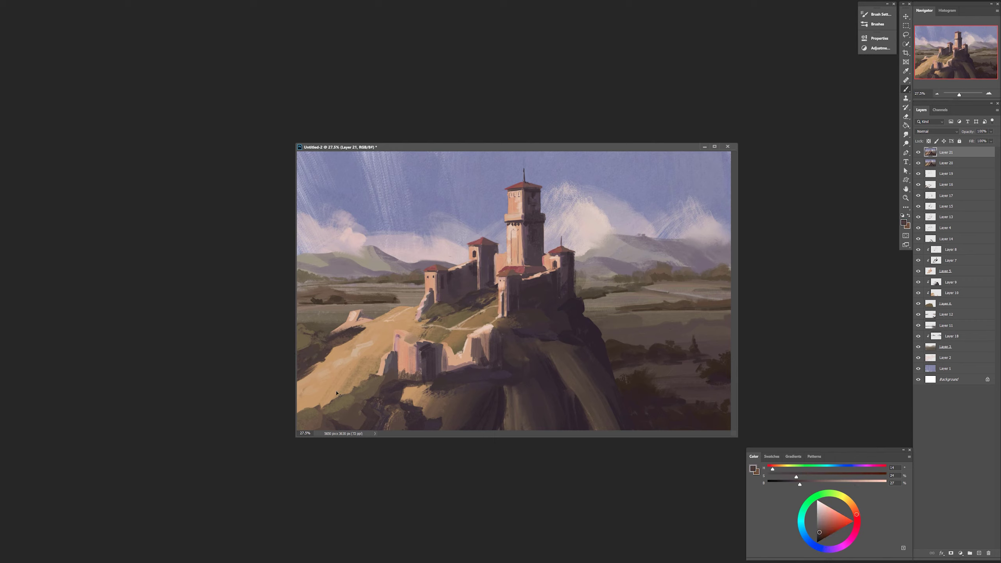
{"action": "left_click", "coordinate": [315, 350], "text": "alt"}
{"action": "left_click", "coordinate": [340, 328], "text": "alt"}
{"action": "left_click", "coordinate": [335, 355], "text": "alt"}
{"action": "mouse_move", "coordinate": [364, 333]}
{"action": "left_mouse_down"}
{"action": "mouse_move", "coordinate": [303, 377]}
{"action": "mouse_move", "coordinate": [325, 360]}
{"action": "left_mouse_up"}
{"action": "left_click", "coordinate": [333, 341], "text": "alt"}
{"action": "key", "text": "Escape"}
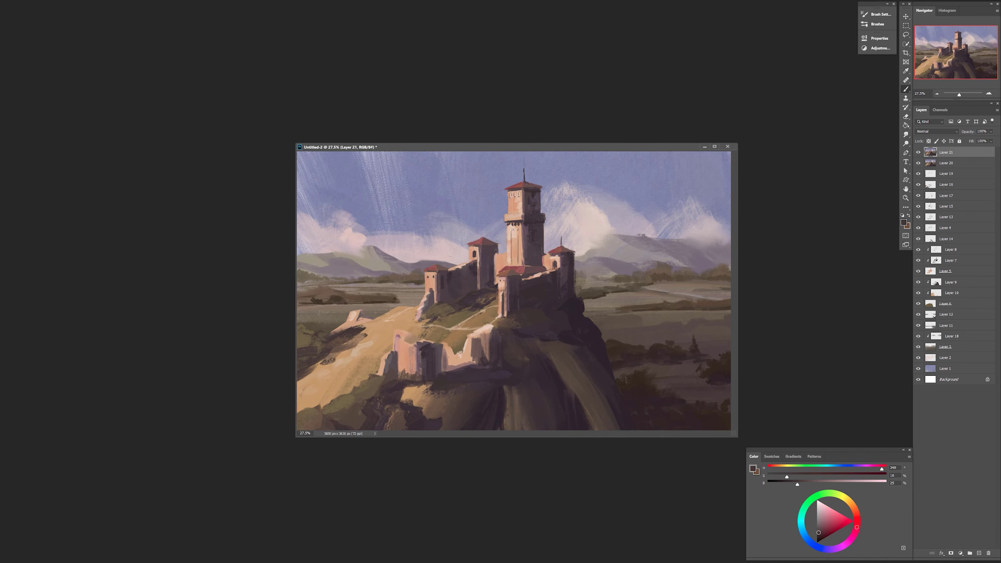
{"action": "mouse_move", "coordinate": [163, 562]}
{"action": "left_click_drag", "start_coordinate": [366, 334], "coordinate": [299, 386]}
{"action": "left_click", "coordinate": [333, 369], "text": "alt"}
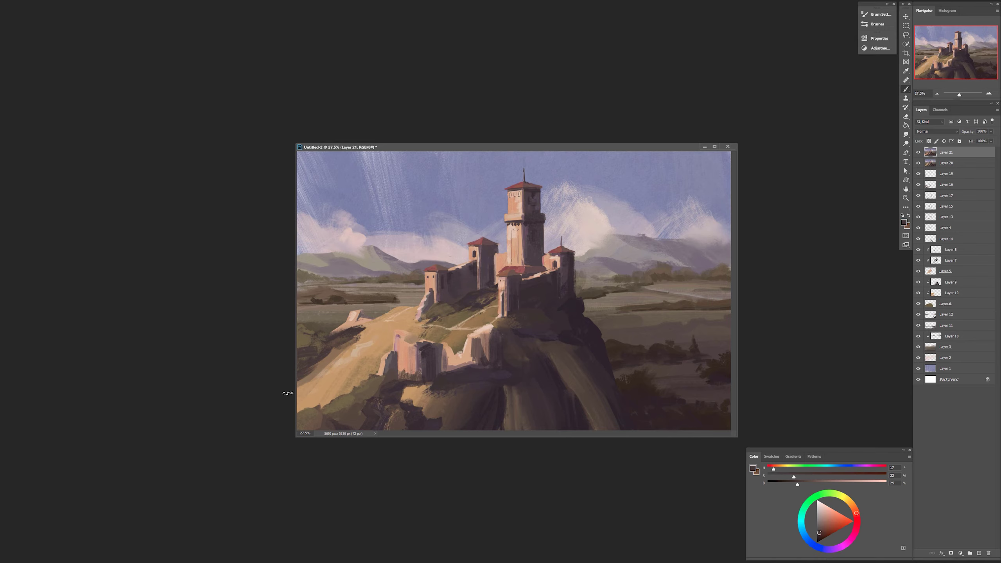